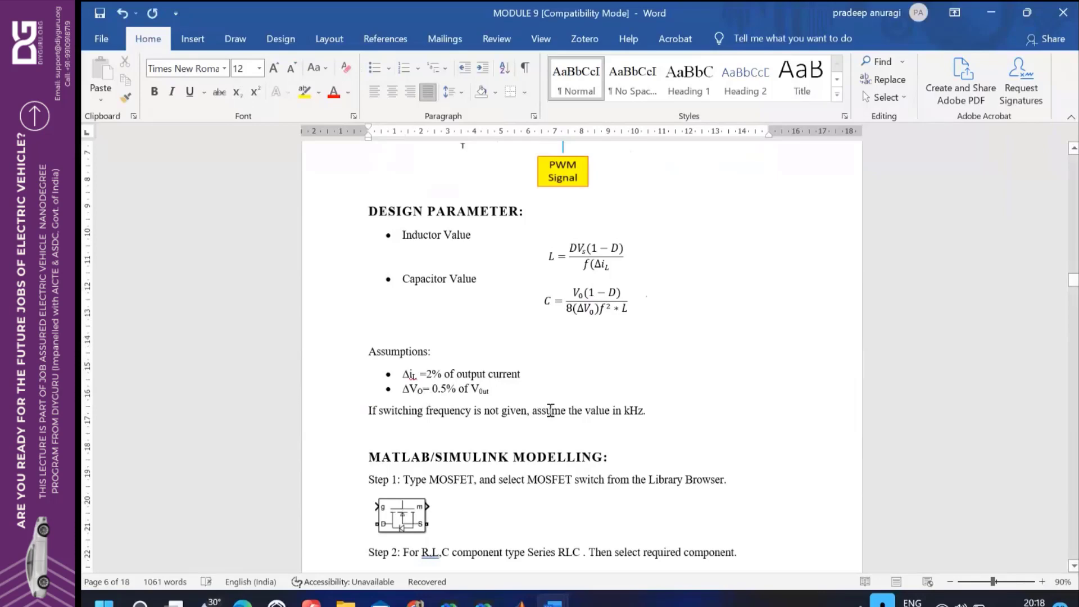
- Review the inductor and capacitor design formulas and assumptions, and switch to the power_BuckConverter model in Simulink
{"action": "left_click", "coordinate": [551, 411]}
{"action": "scroll", "coordinate": [551, 411], "scroll_direction": "down", "scroll_amount": 1}
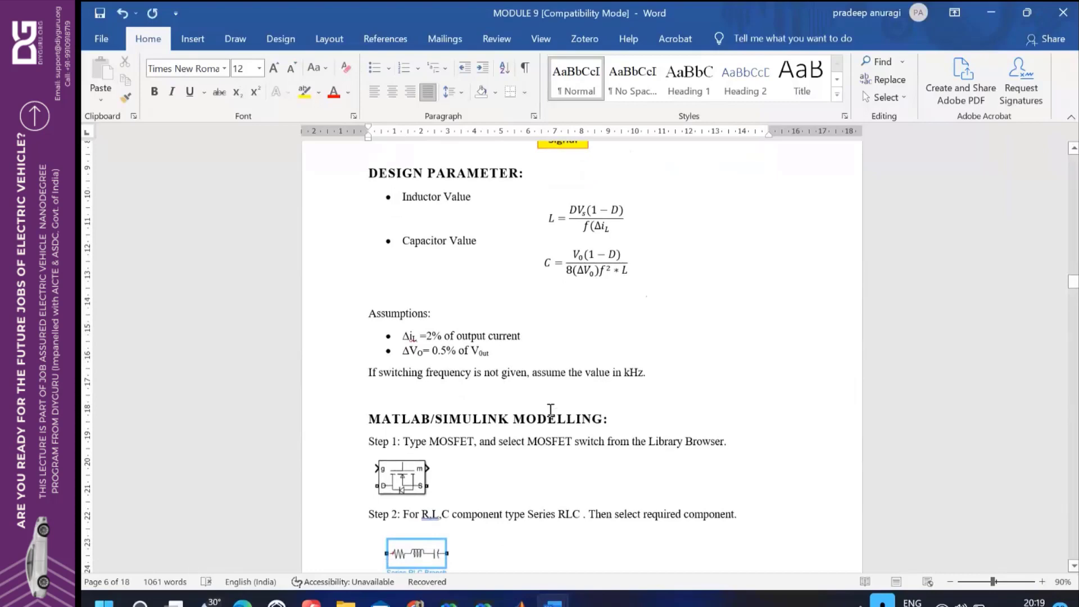
{"action": "scroll", "coordinate": [551, 410], "scroll_direction": "up", "scroll_amount": 1}
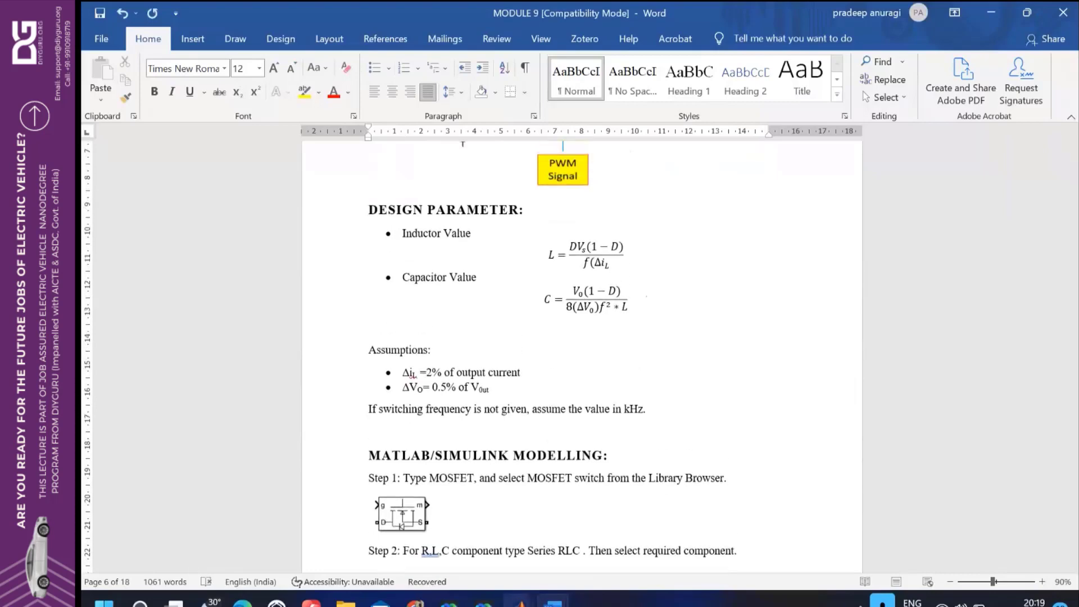
{"action": "mouse_move", "coordinate": [517, 601]}
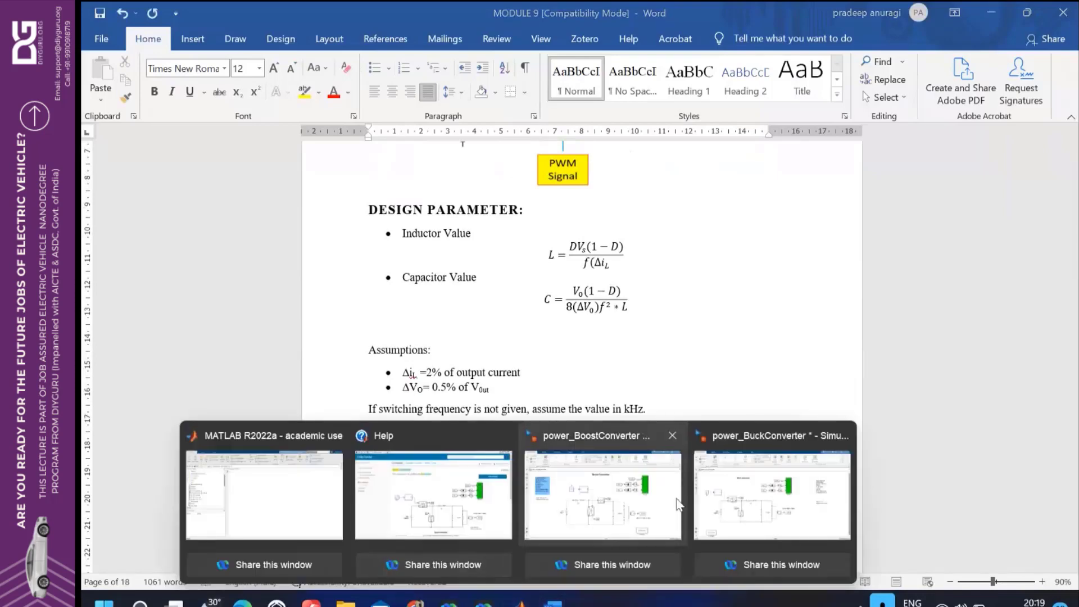
{"action": "left_click", "coordinate": [726, 466]}
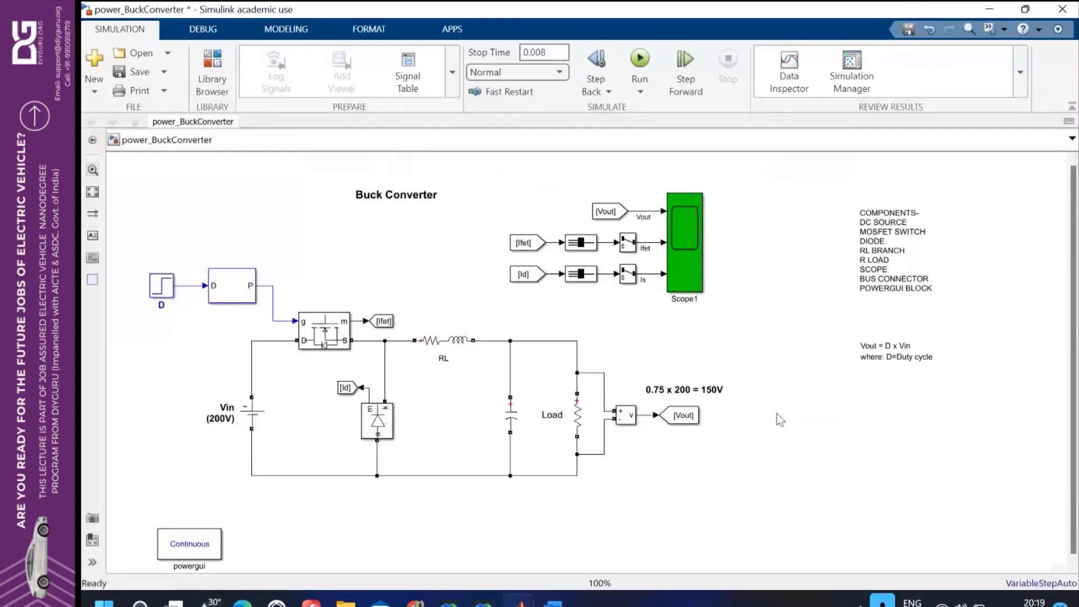
- Examine the component list annotation and the DC source, MOSFET and diode blocks of the buck converter circuit
{"action": "left_click", "coordinate": [909, 291]}
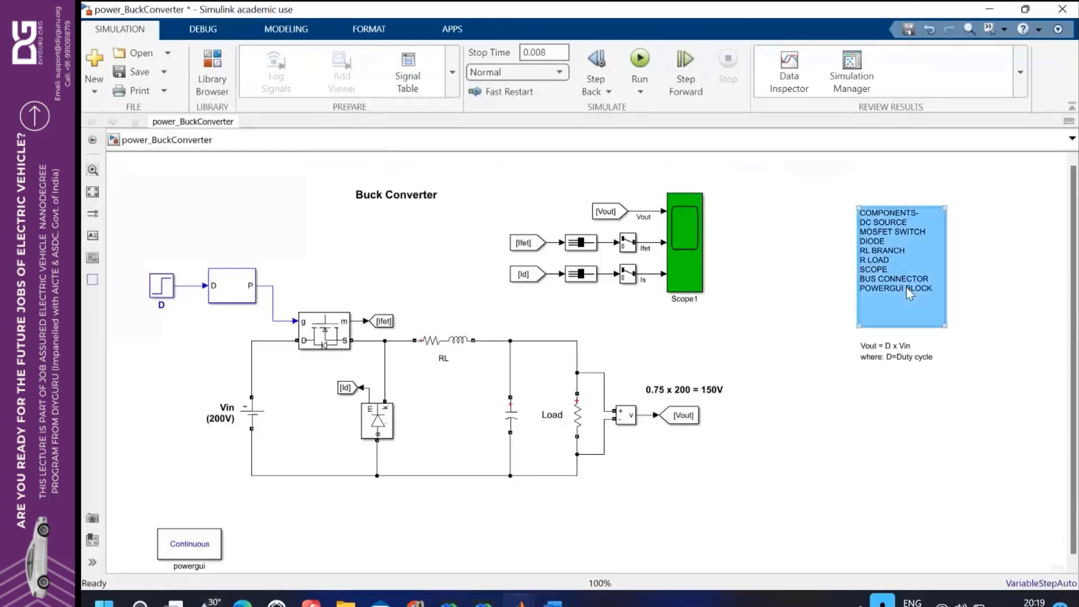
{"action": "left_click", "coordinate": [716, 312]}
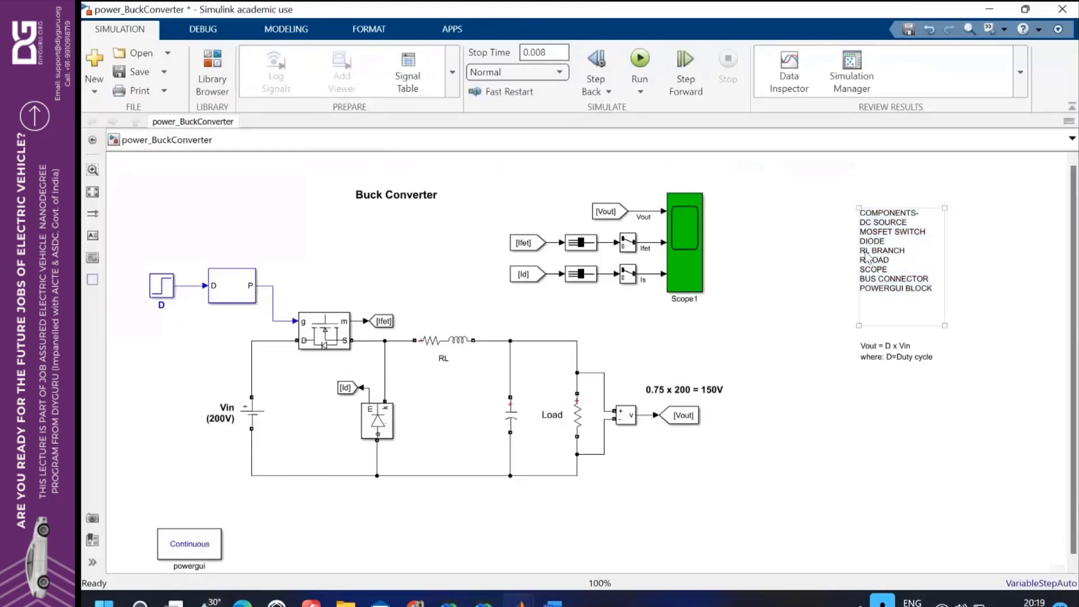
{"action": "left_click", "coordinate": [378, 419]}
{"action": "left_click", "coordinate": [258, 419]}
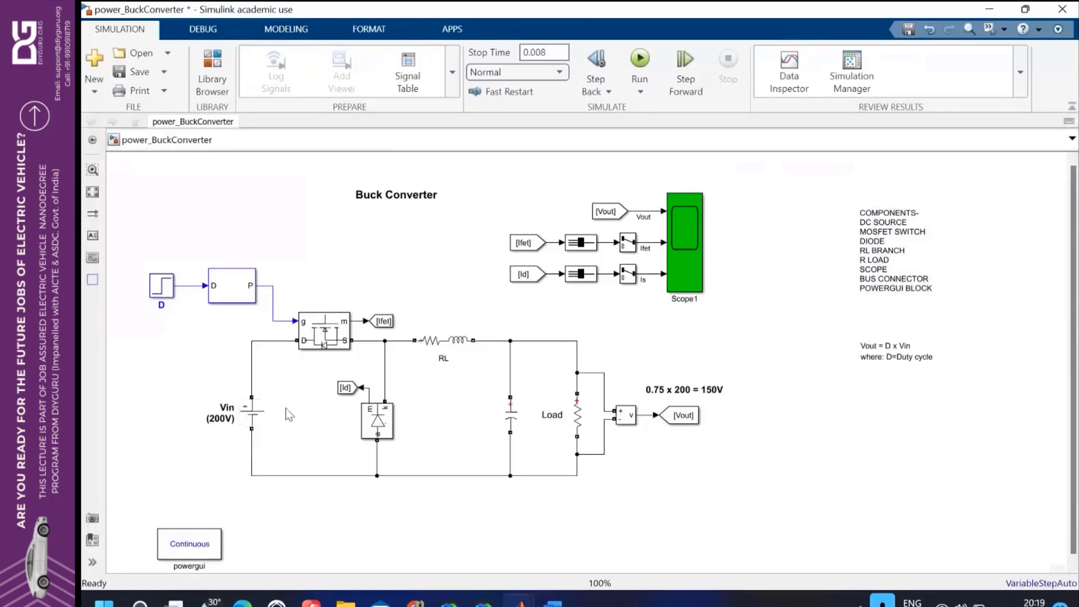
{"action": "left_click", "coordinate": [336, 344]}
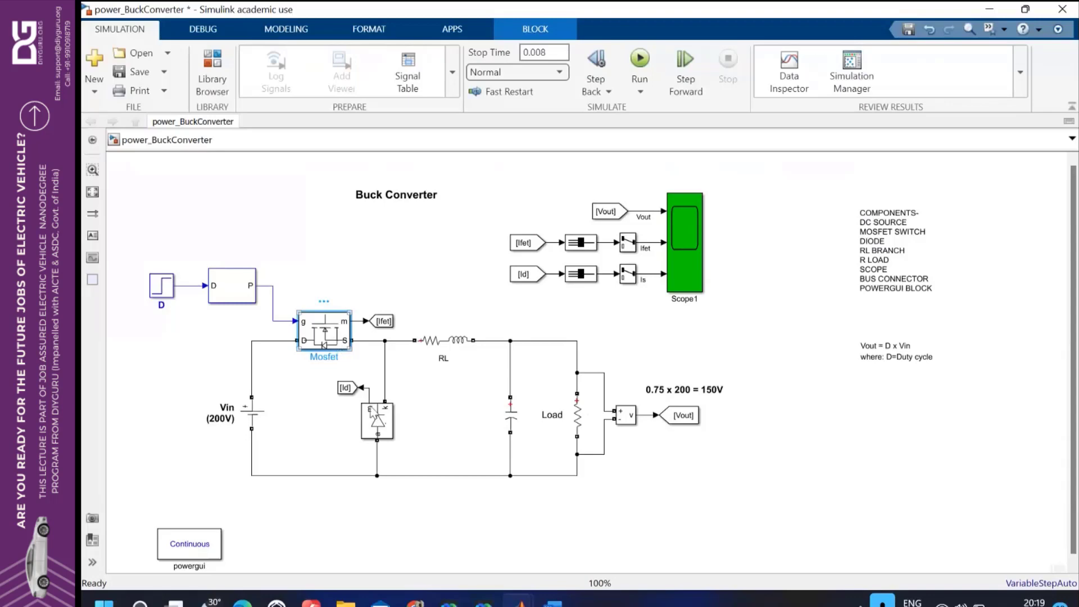
{"action": "left_click", "coordinate": [382, 436]}
{"action": "left_click", "coordinate": [383, 436]}
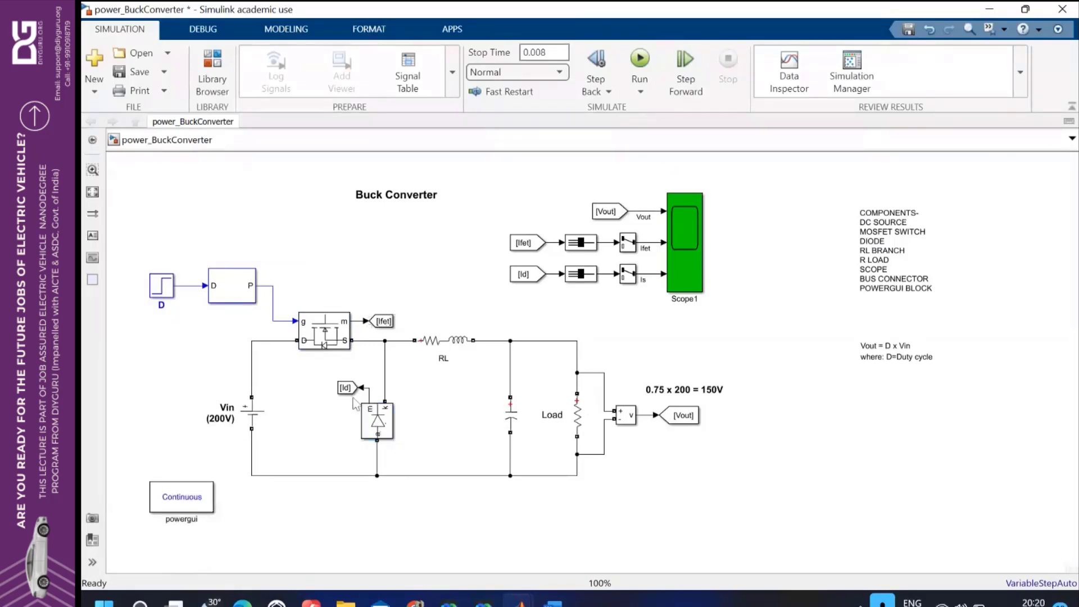
- Inspect the two Bus to Vector blocks and the Scope1 display of the buck converter, and close the scope
{"action": "left_click", "coordinate": [586, 245]}
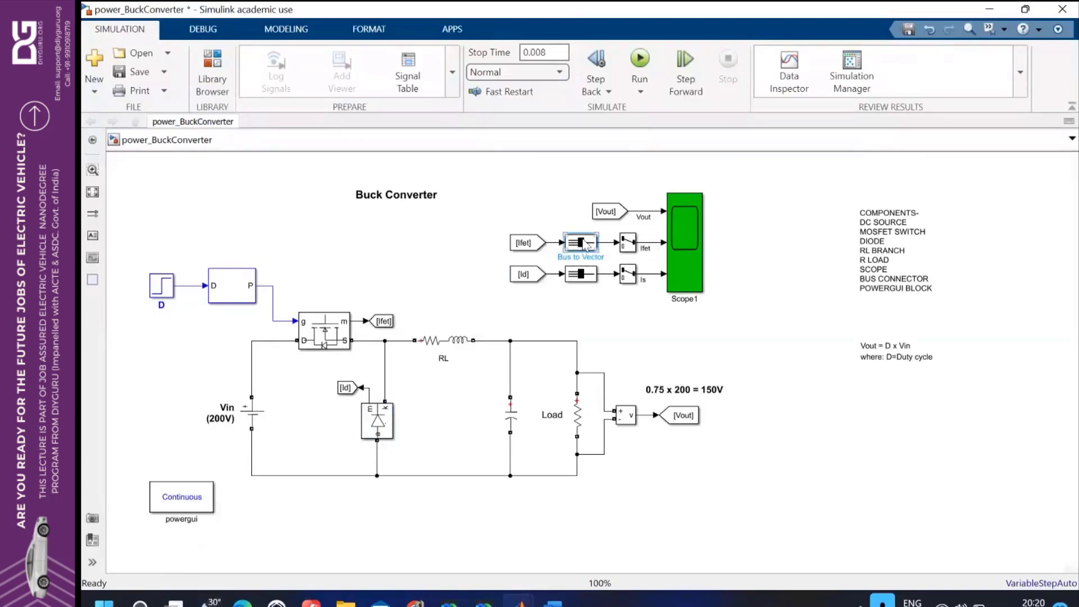
{"action": "left_click", "coordinate": [582, 274]}
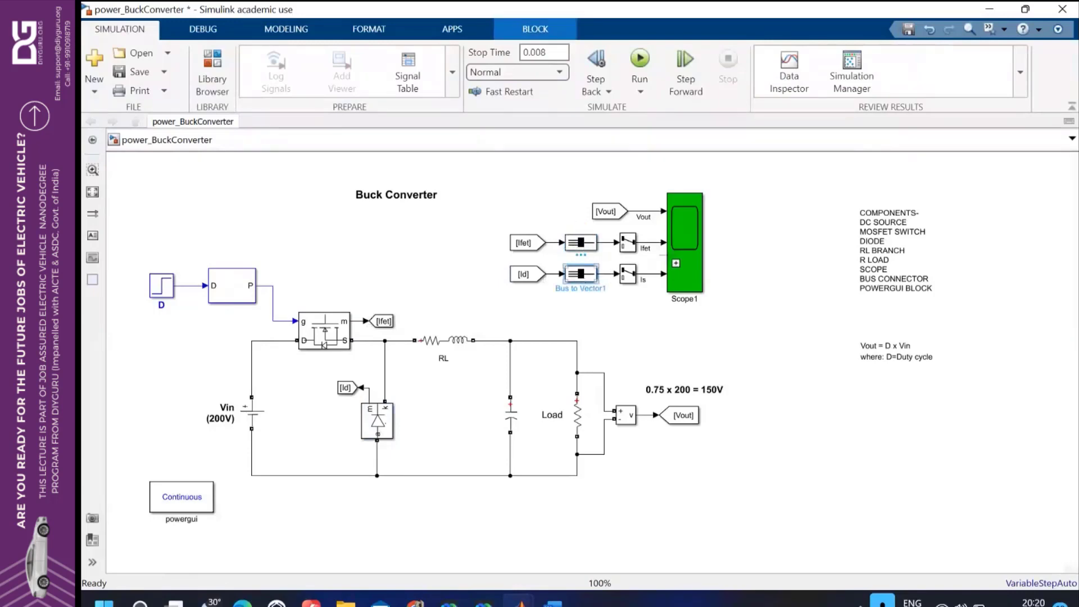
{"action": "left_click", "coordinate": [686, 241]}
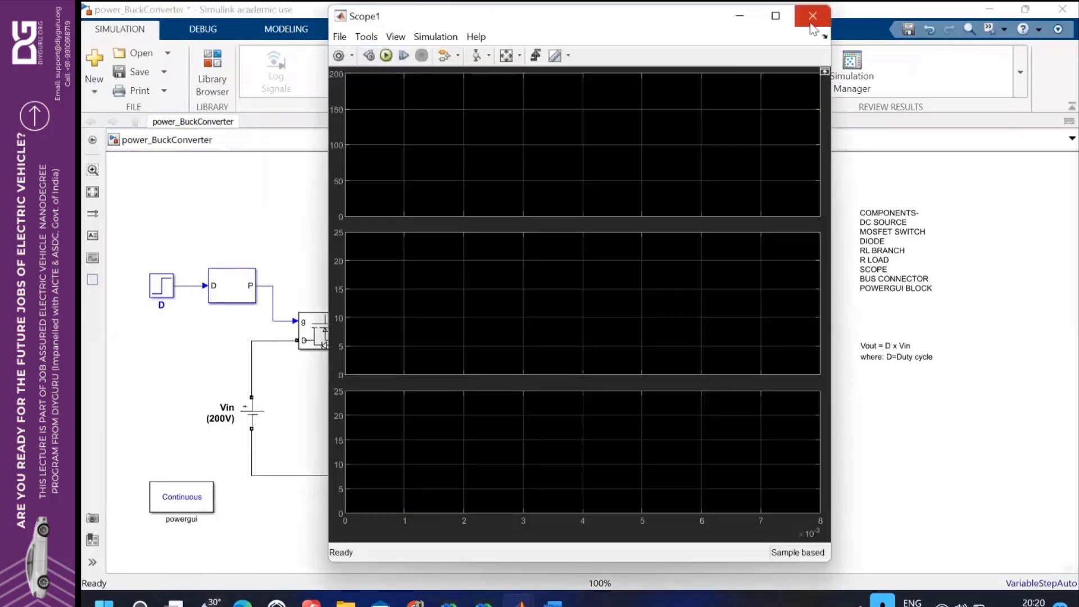
{"action": "left_click", "coordinate": [812, 17]}
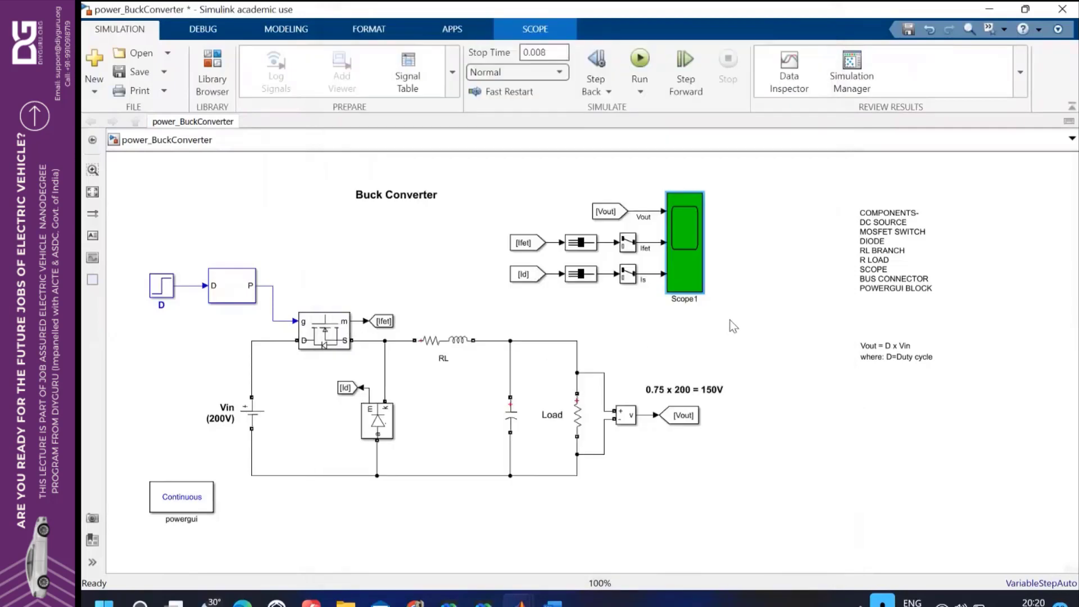
{"action": "left_click", "coordinate": [371, 317]}
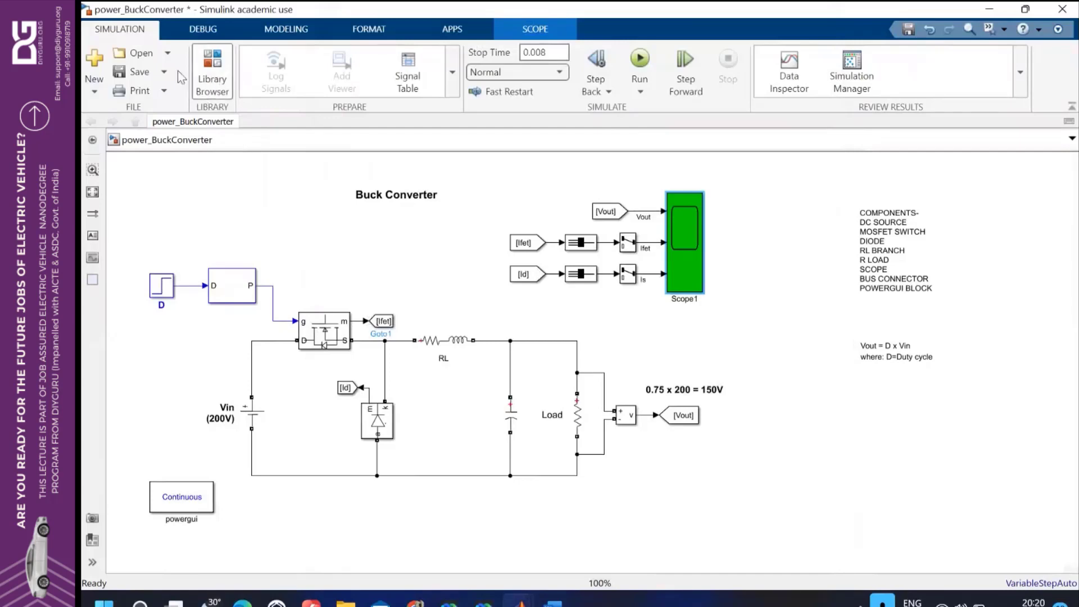
- Create a new blank Simulink model and maximize its window
{"action": "left_click", "coordinate": [95, 63]}
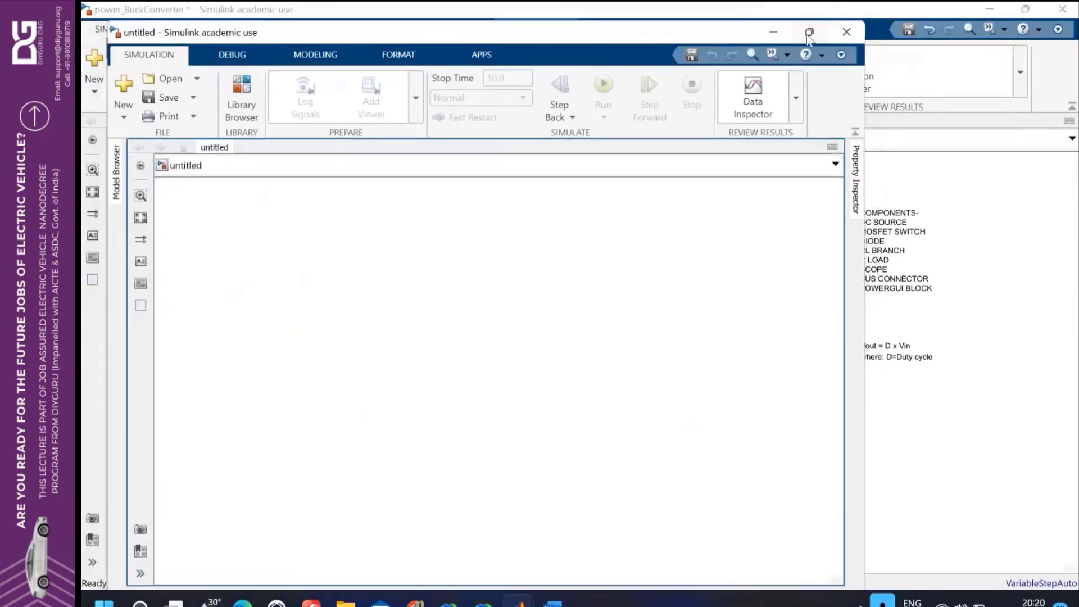
{"action": "left_click", "coordinate": [809, 33]}
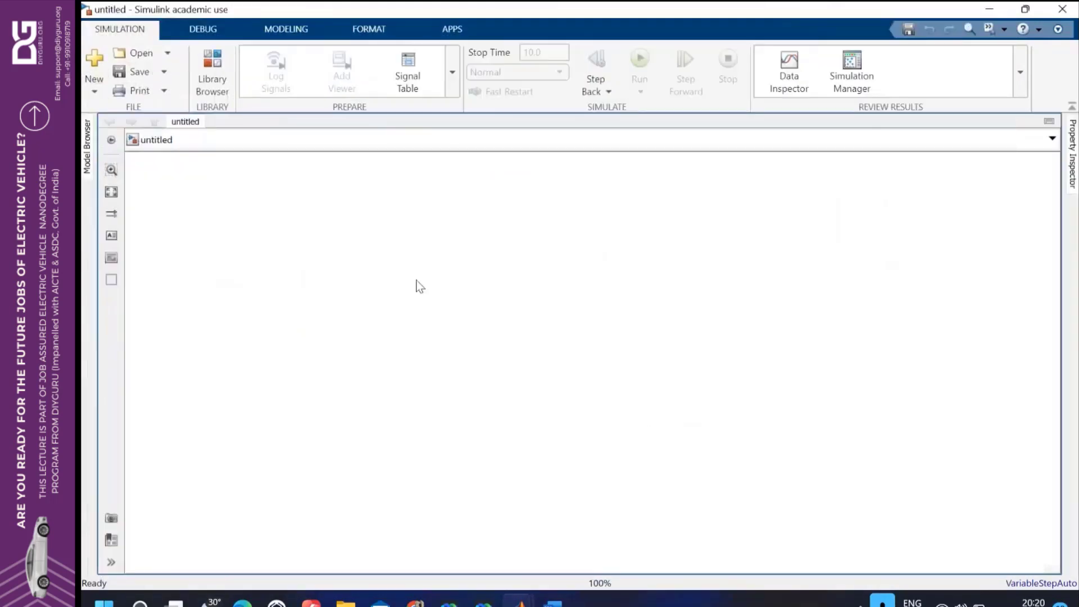
{"action": "double_click", "coordinate": [417, 280]}
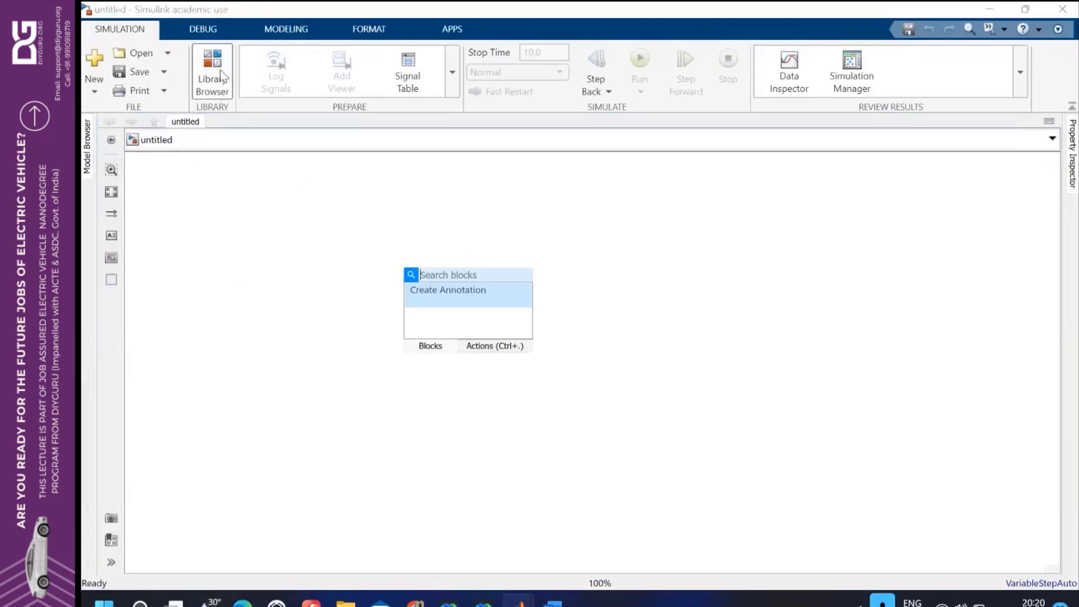
{"action": "left_click", "coordinate": [356, 320]}
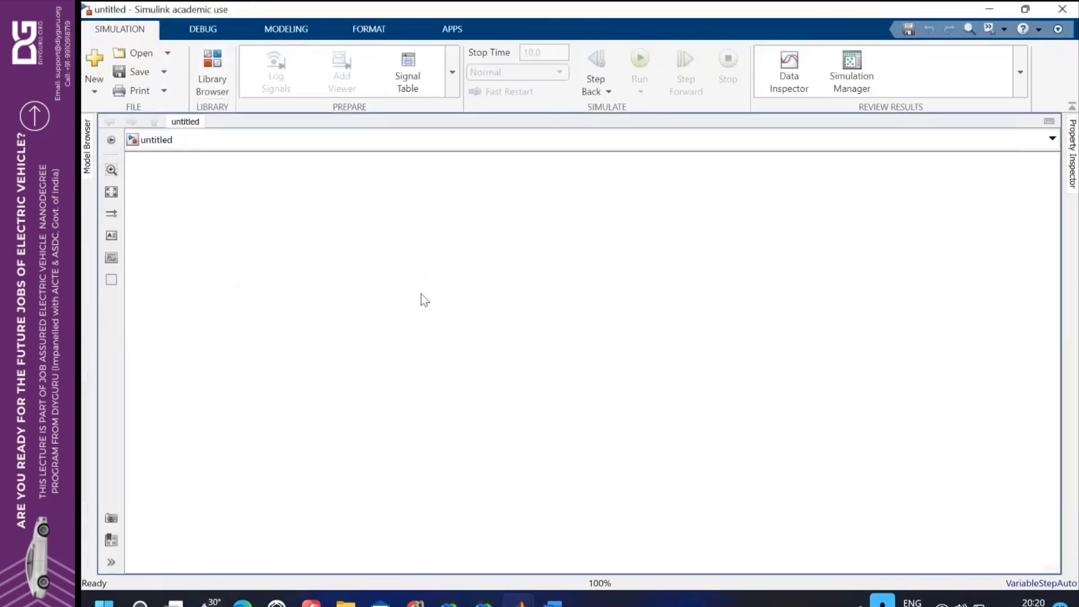
- Add a MOSFET block to the blank model using the canvas block search
{"action": "double_click", "coordinate": [421, 295]}
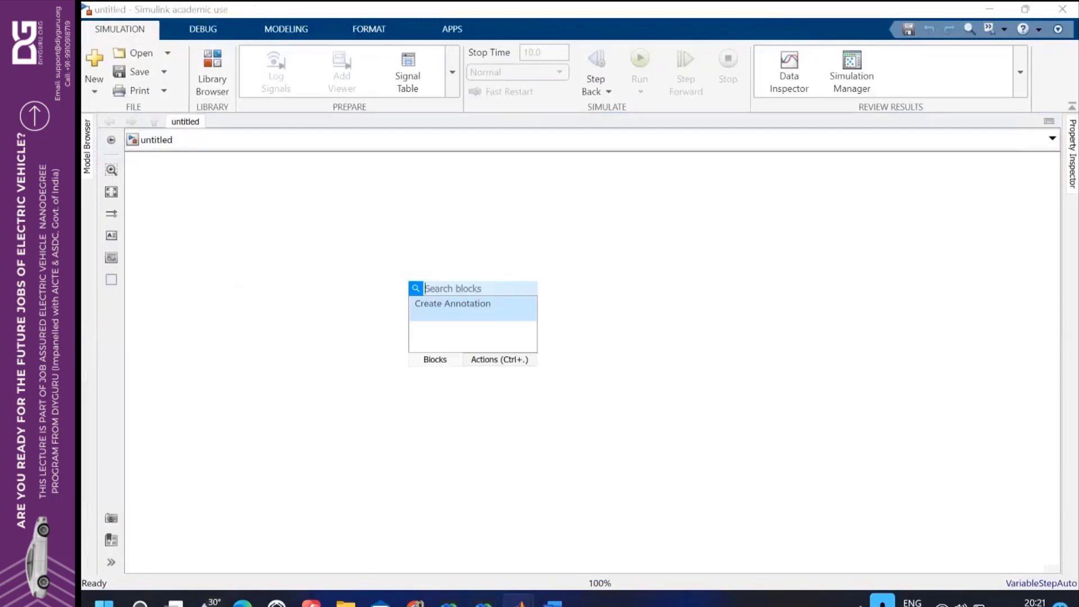
{"action": "type", "text": "MOSFEP"}
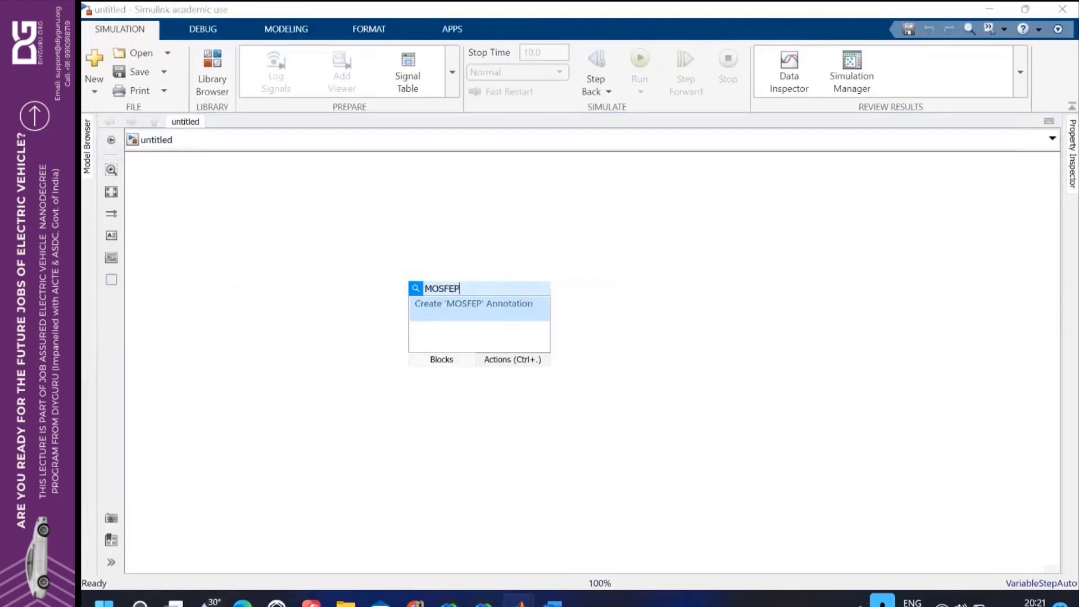
{"action": "key", "text": "BackSpace"}
{"action": "type", "text": "T"}
{"action": "key", "text": "Return"}
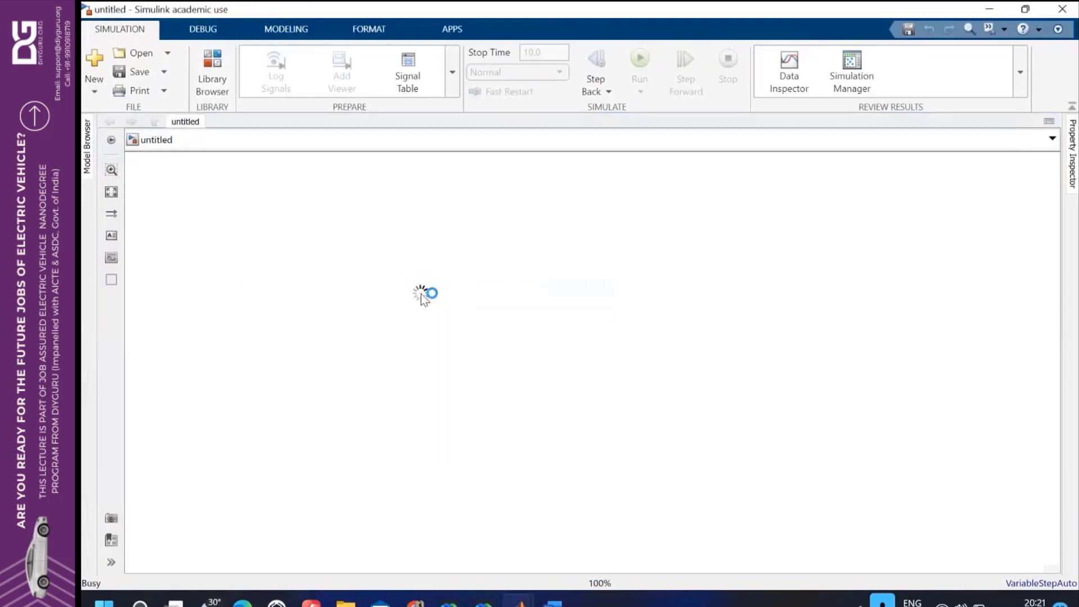
- Add the Diode block from Specialized Power Systems/Power Electronics beside the MOSFET
{"action": "double_click", "coordinate": [542, 274]}
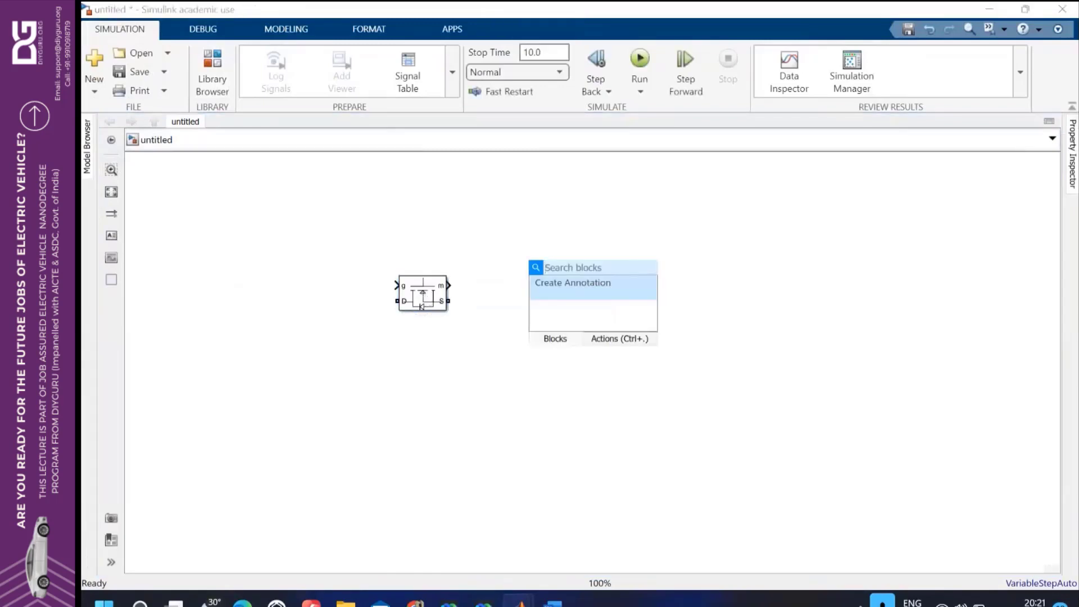
{"action": "type", "text": "DIODE"}
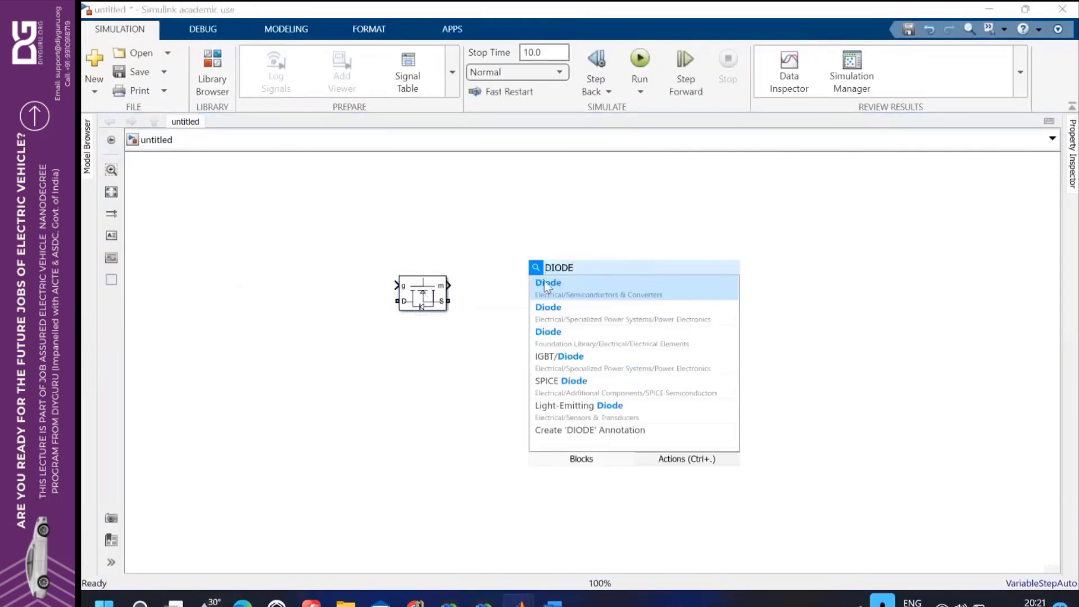
{"action": "left_click", "coordinate": [575, 318]}
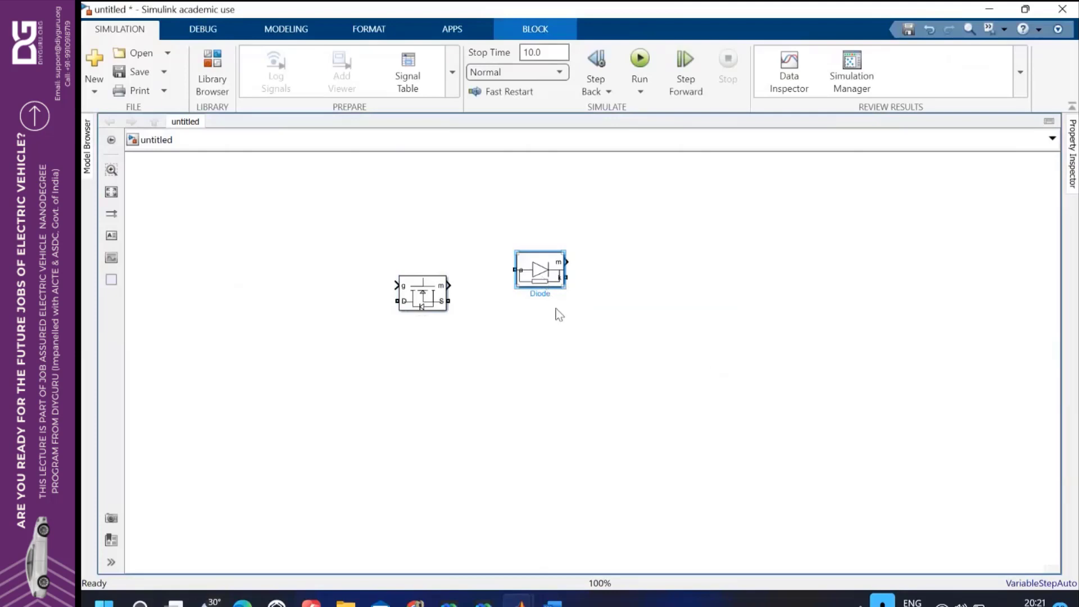
- Add a Constant block and place it to the left of the MOSFET
{"action": "double_click", "coordinate": [681, 268]}
{"action": "type", "text": "C"}
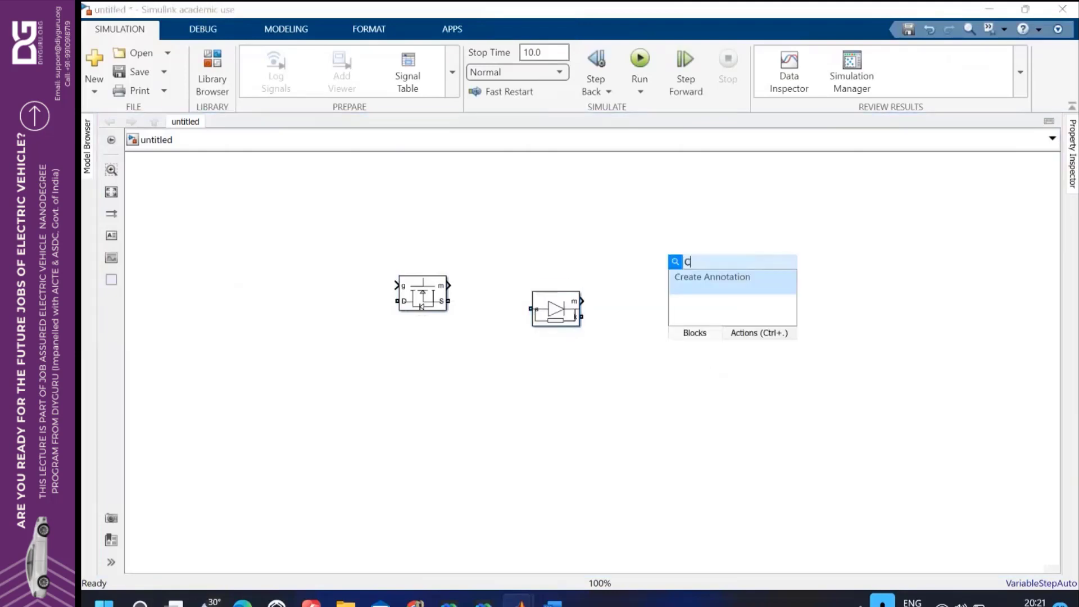
{"action": "type", "text": "ONSTANS"}
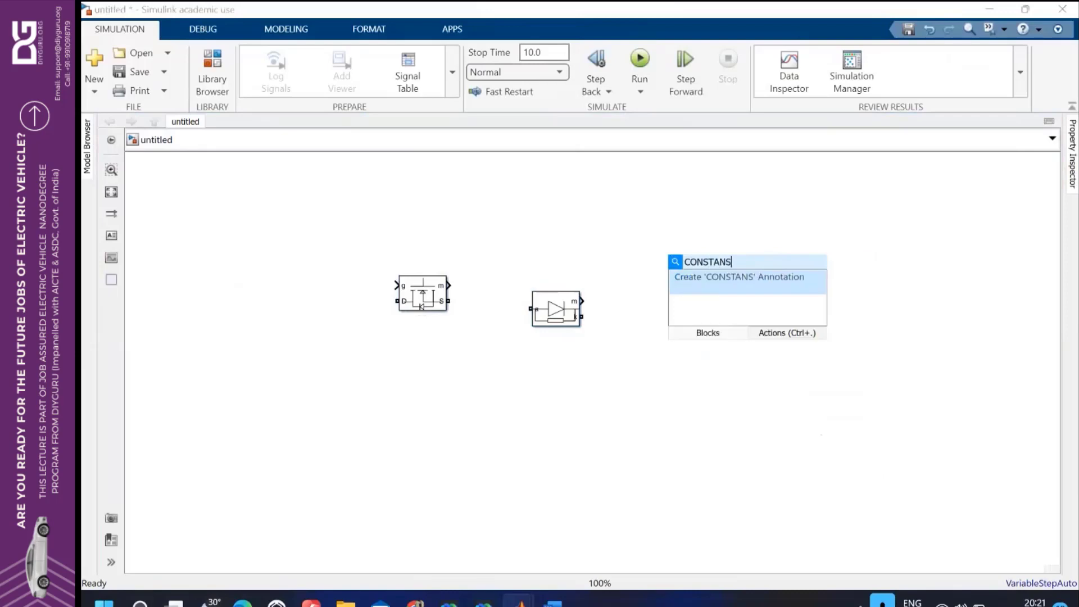
{"action": "key", "text": "BackSpace"}
{"action": "key", "text": "Return"}
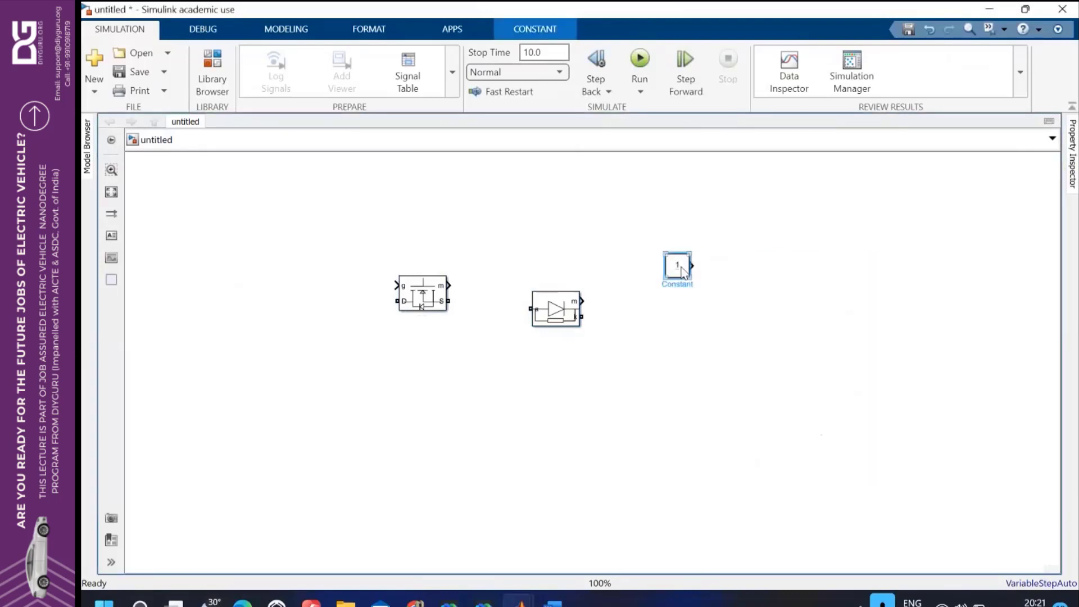
{"action": "left_click_drag", "start_coordinate": [679, 268], "coordinate": [266, 277]}
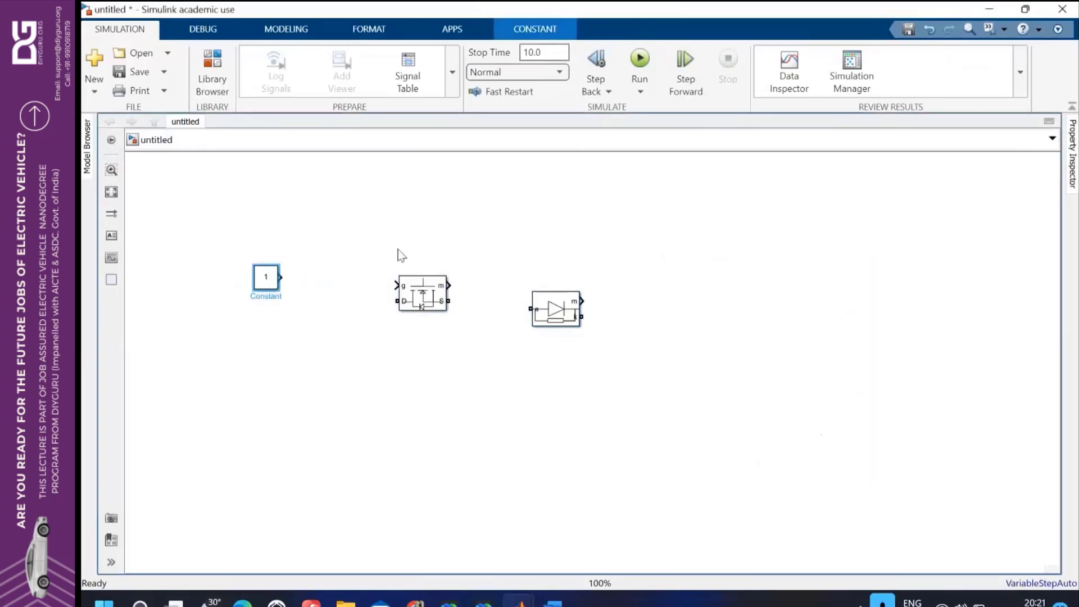
{"action": "left_click", "coordinate": [674, 208]}
{"action": "double_click", "coordinate": [676, 208]}
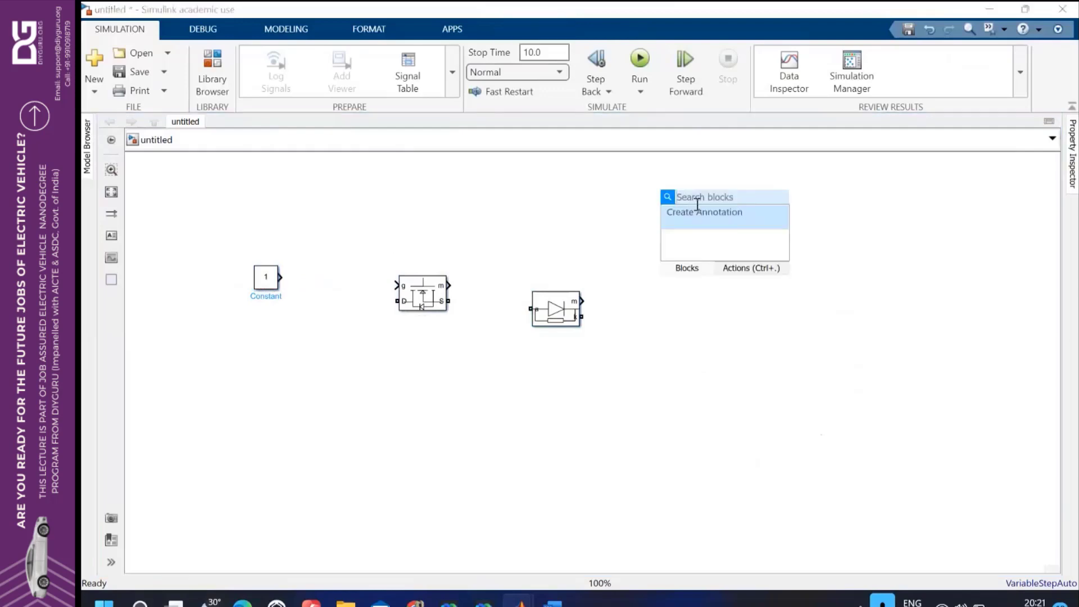
{"action": "type", "text": "PWM GENE"}
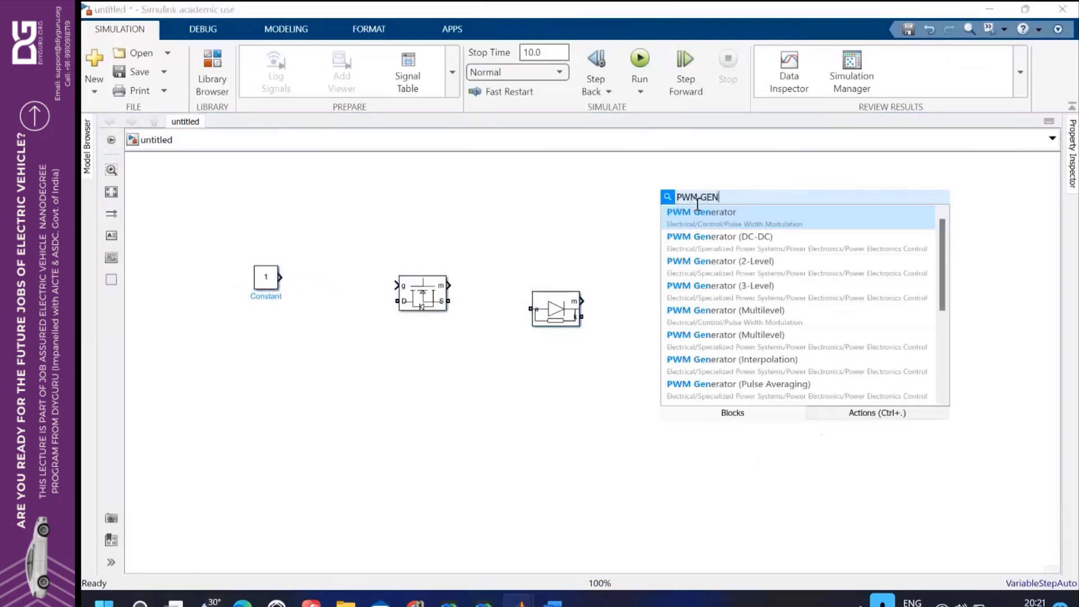
{"action": "left_click", "coordinate": [723, 218]}
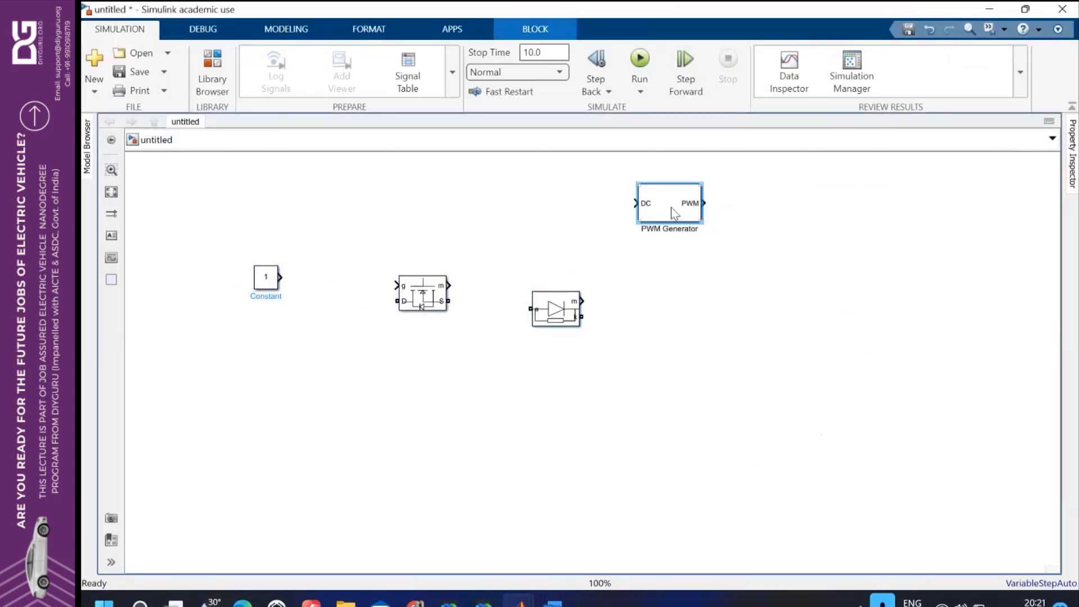
{"action": "left_click_drag", "start_coordinate": [671, 208], "coordinate": [585, 240]}
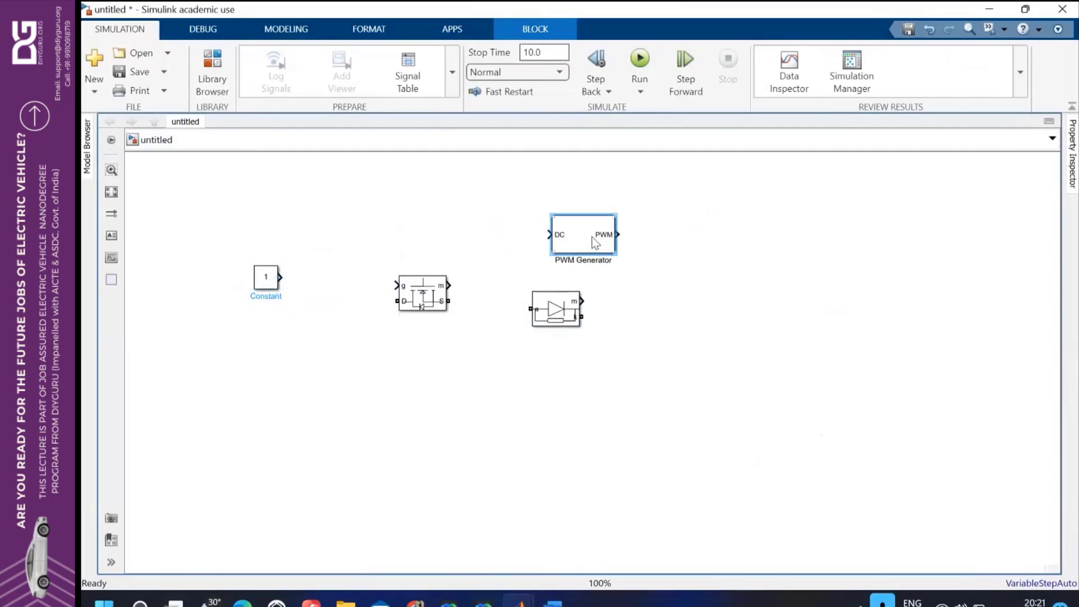
{"action": "key", "text": "Delete"}
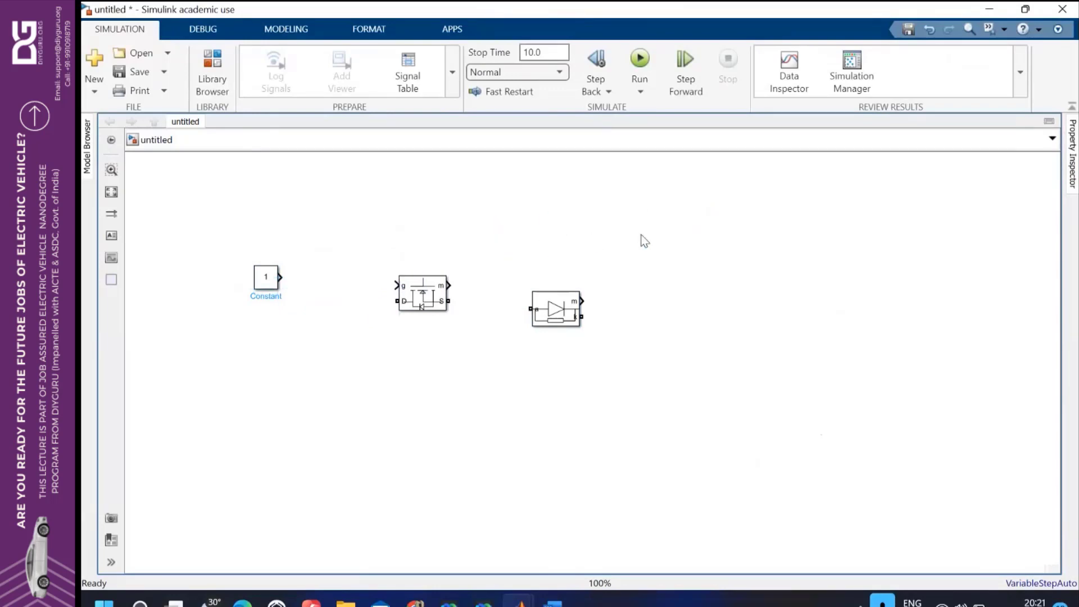
- Add the PWM Generator (DC-DC) block between the Constant and the MOSFET, and shift it and the MOSFET slightly down
{"action": "double_click", "coordinate": [646, 236]}
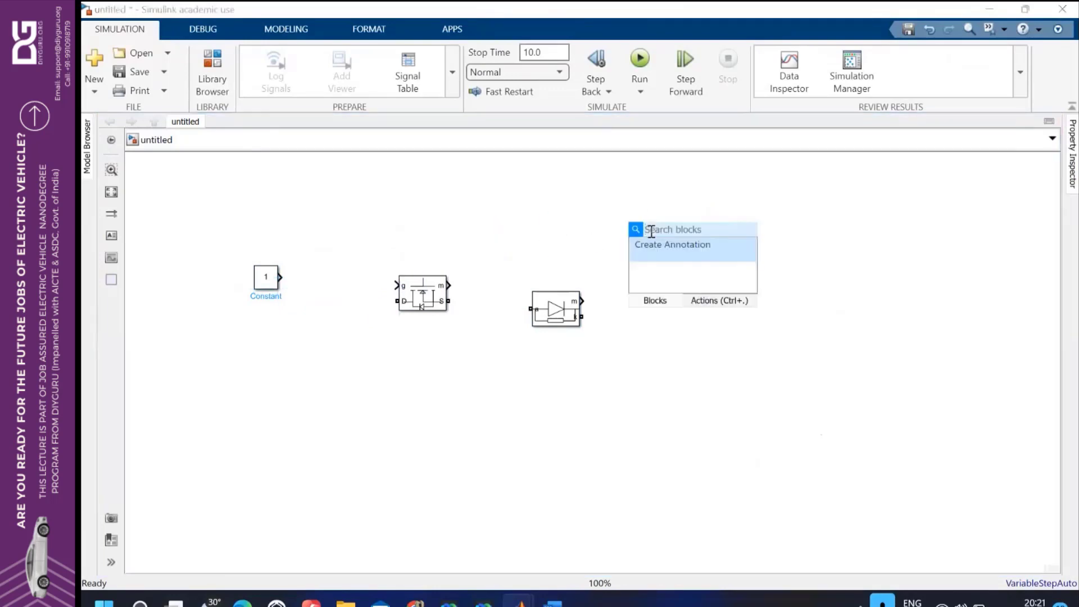
{"action": "type", "text": "PWM"}
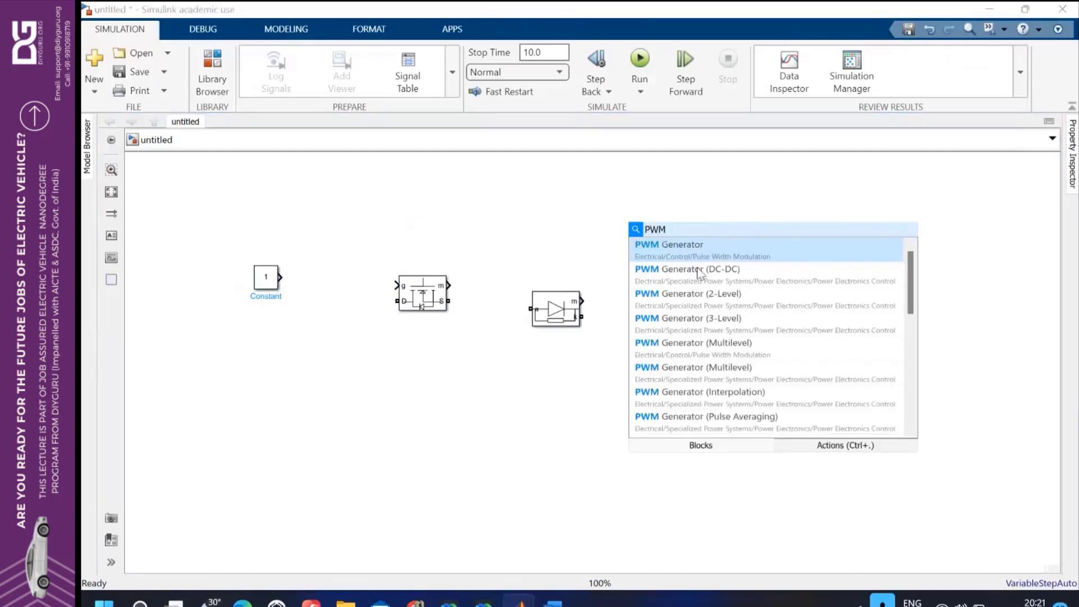
{"action": "left_click", "coordinate": [706, 281]}
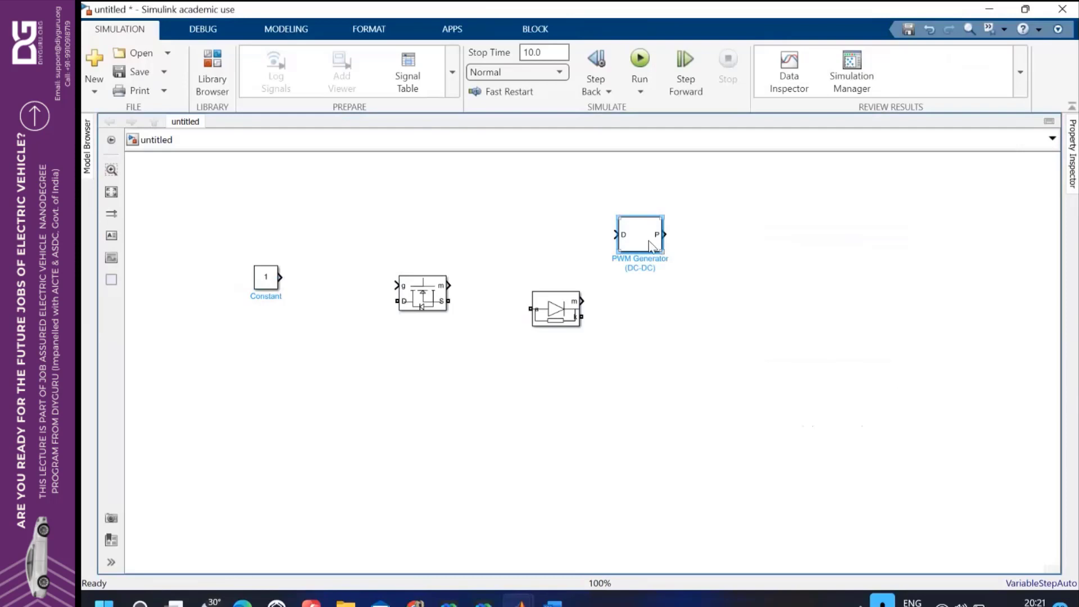
{"action": "left_click_drag", "start_coordinate": [651, 246], "coordinate": [350, 289]}
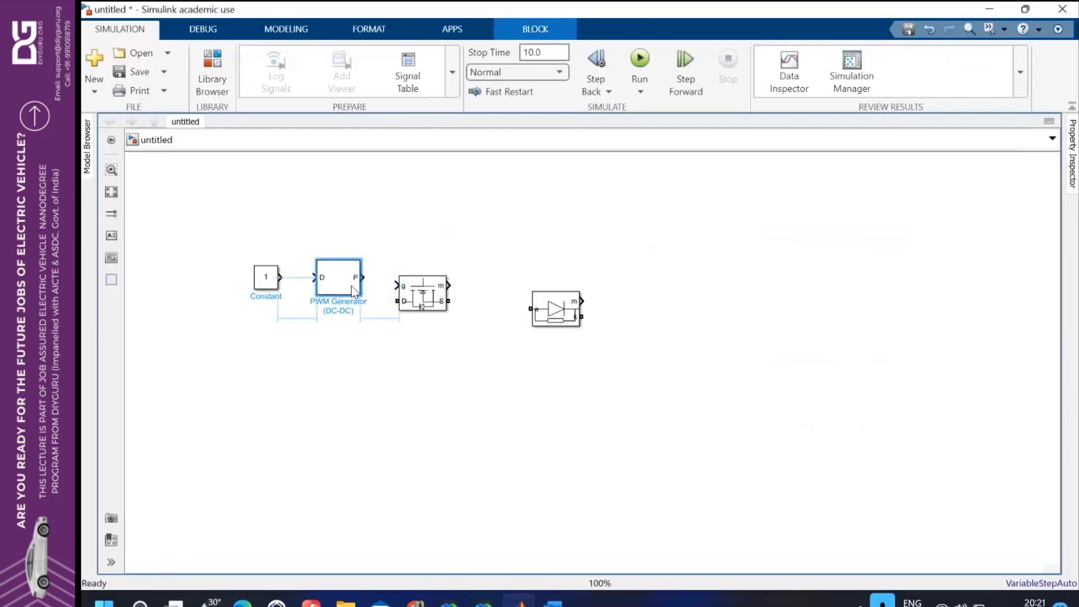
{"action": "left_click", "coordinate": [582, 223]}
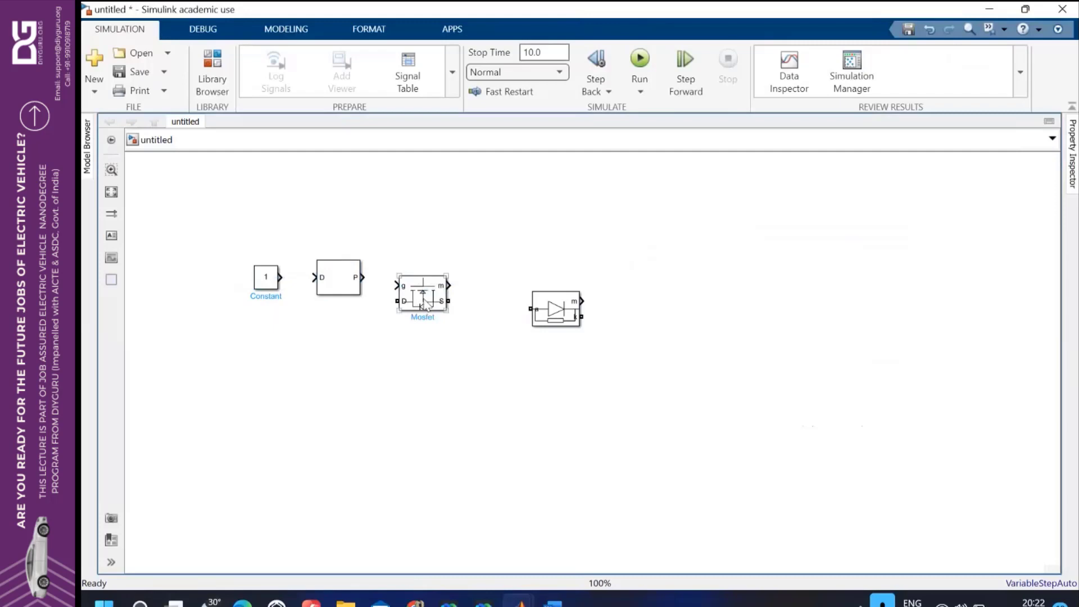
{"action": "left_click_drag", "start_coordinate": [425, 304], "coordinate": [427, 330]}
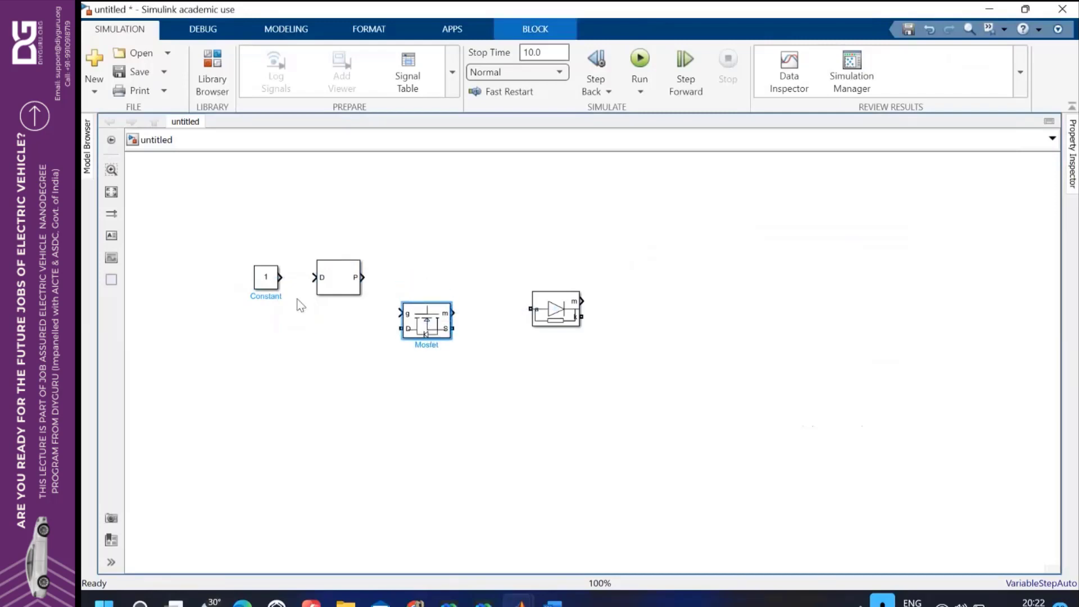
{"action": "left_click_drag", "start_coordinate": [332, 275], "coordinate": [337, 290]}
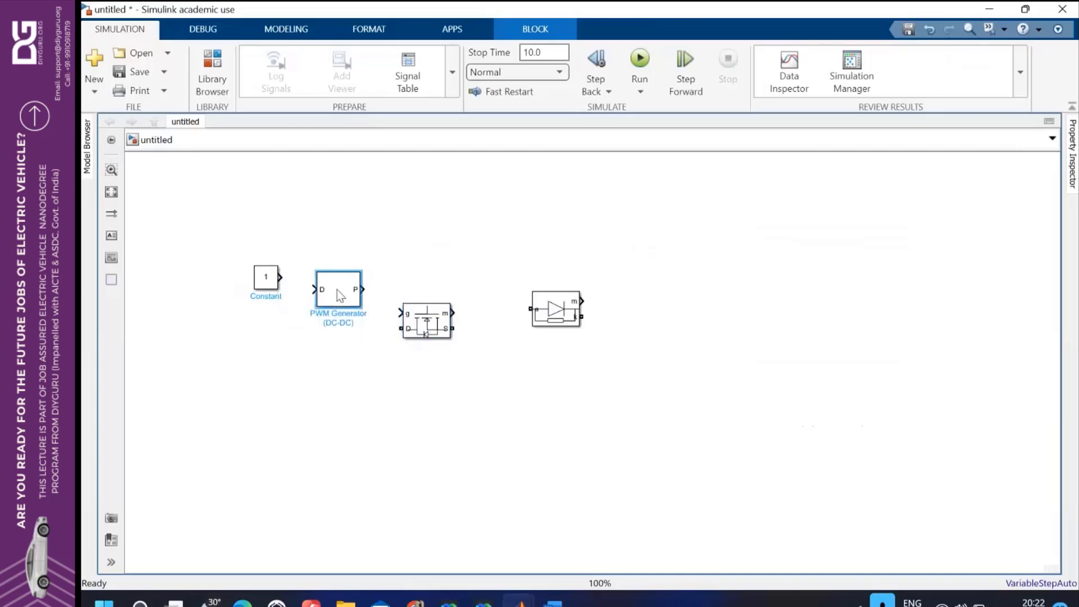
- Add the DC Voltage Source block from Specialized Power Systems/Sources and place it below the PWM generator
{"action": "double_click", "coordinate": [680, 231]}
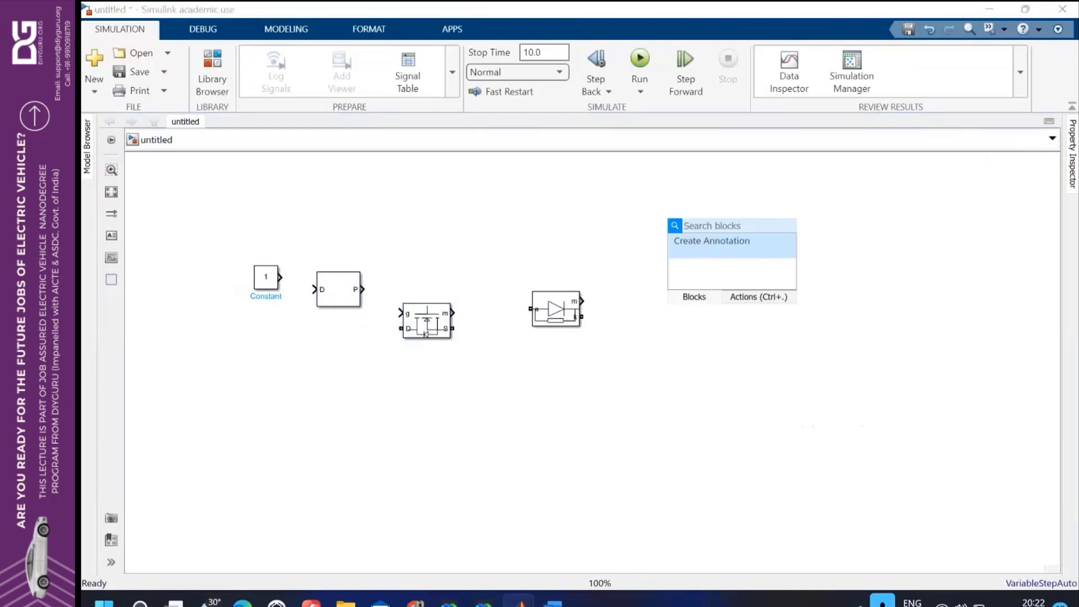
{"action": "type", "text": "DC "}
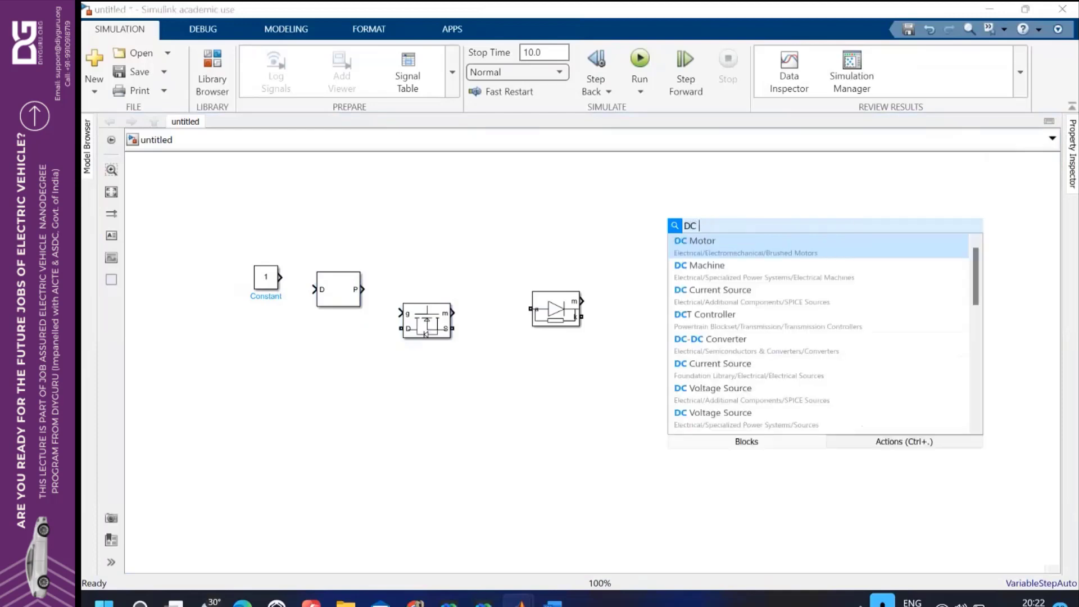
{"action": "type", "text": "VOLTAGE SOUR"}
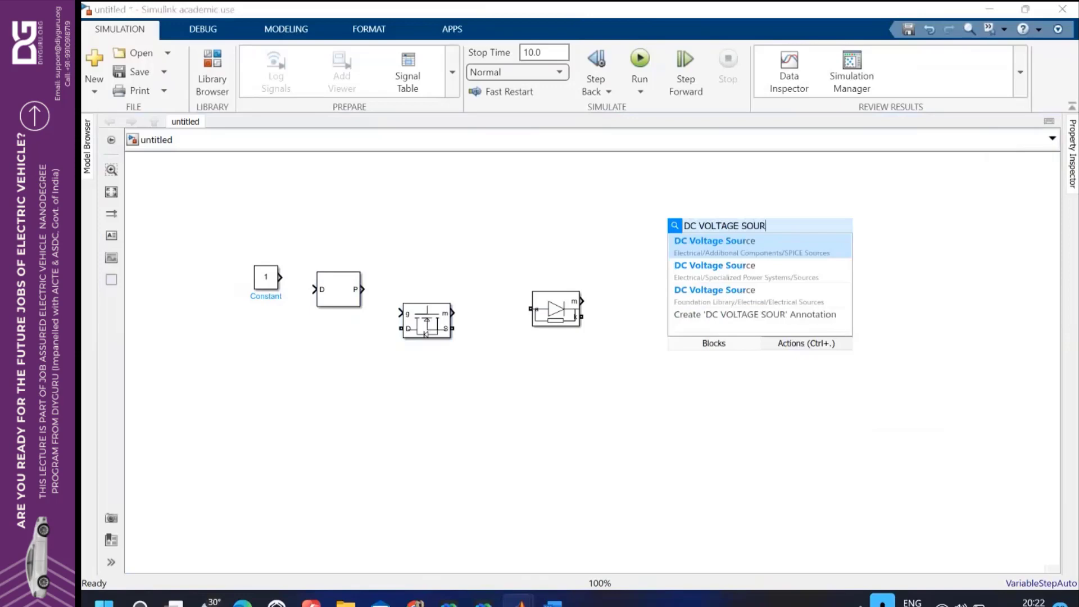
{"action": "type", "text": "CE"}
{"action": "left_click", "coordinate": [726, 265]}
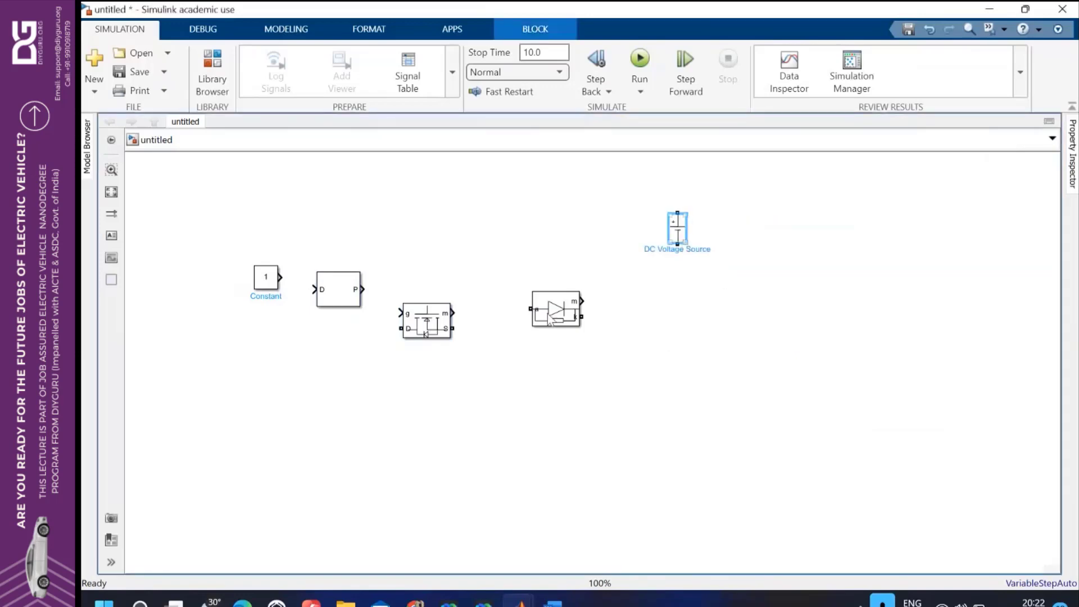
{"action": "left_click_drag", "start_coordinate": [683, 248], "coordinate": [330, 440]}
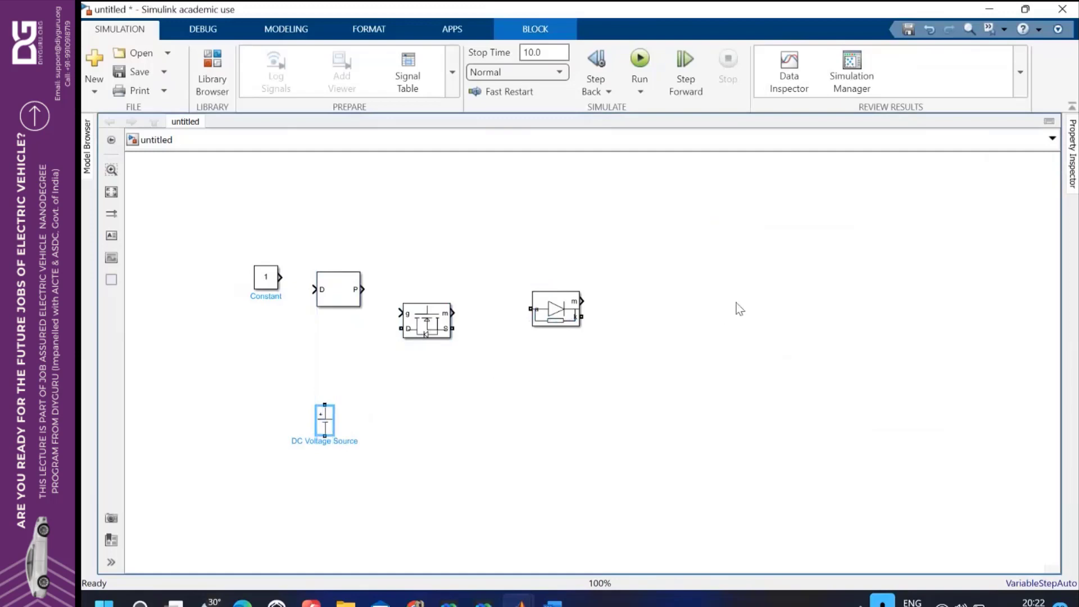
- Add a Series RLC Branch block in the empty area beyond the diode using the canvas block search
{"action": "double_click", "coordinate": [738, 308]}
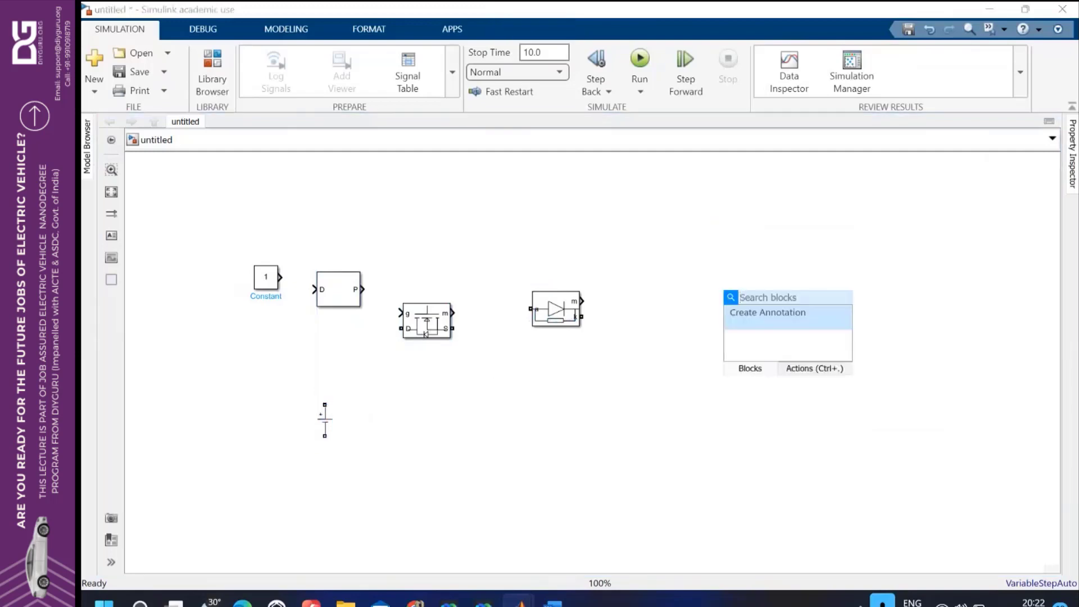
{"action": "type", "text": "R"}
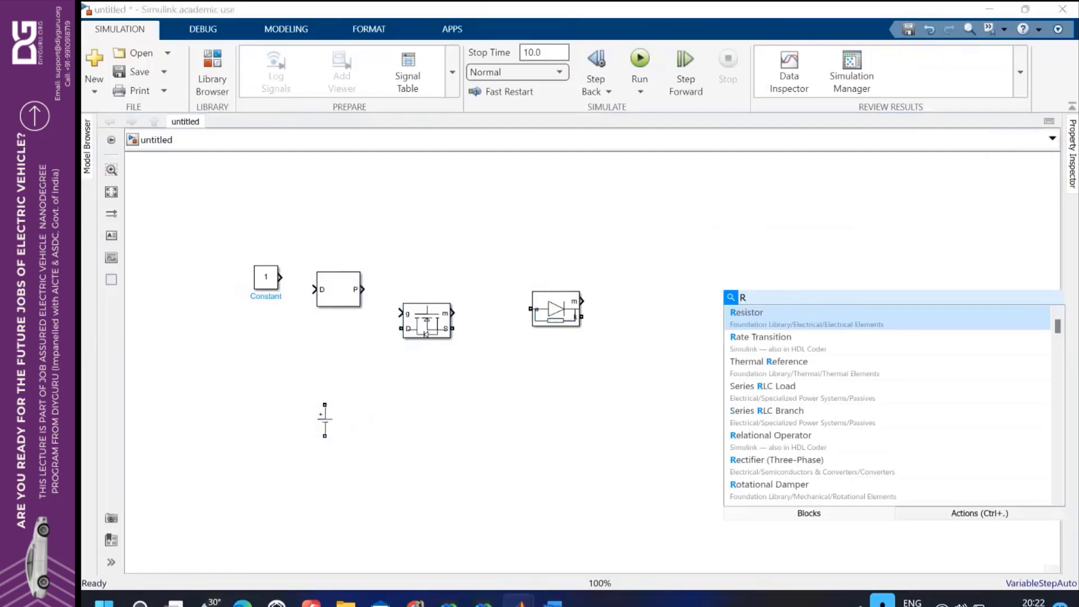
{"action": "type", "text": "LC"}
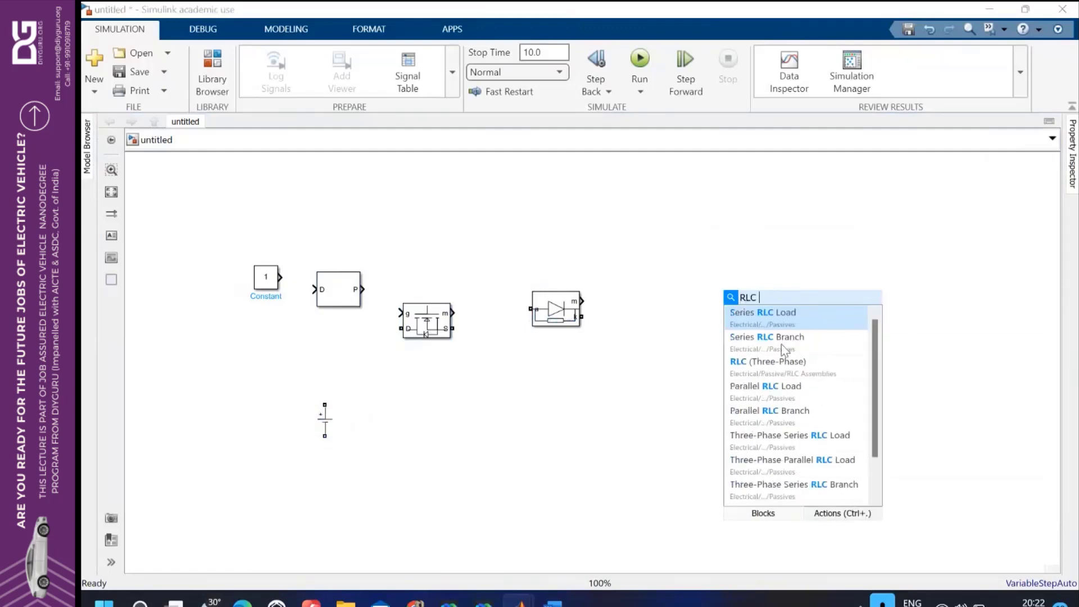
{"action": "left_click", "coordinate": [782, 340]}
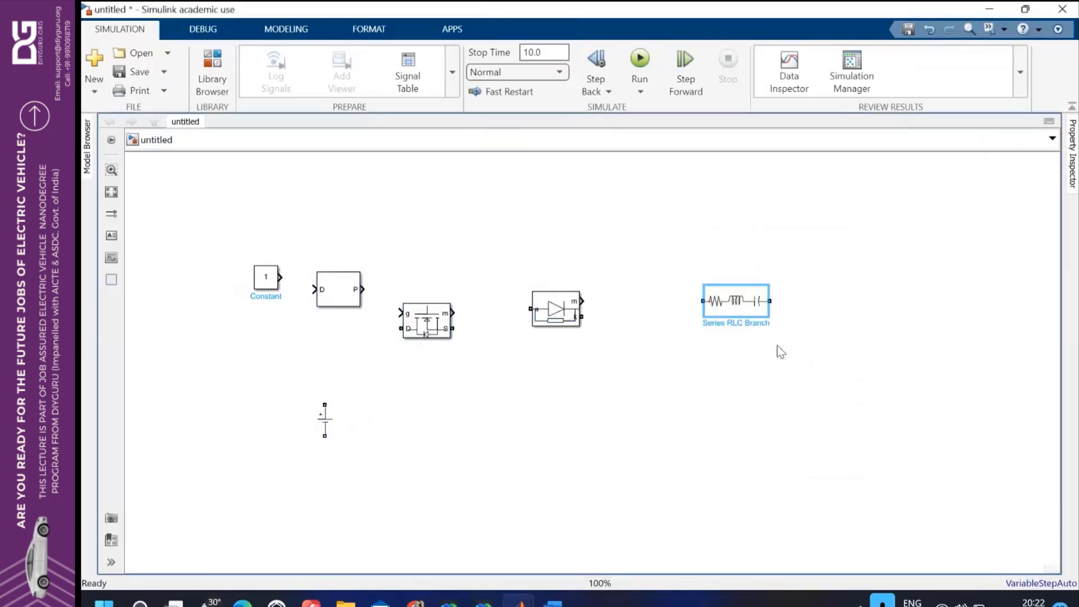
- Set the Series RLC Branch's branch type to R and move the block further down the canvas
{"action": "left_click", "coordinate": [729, 304]}
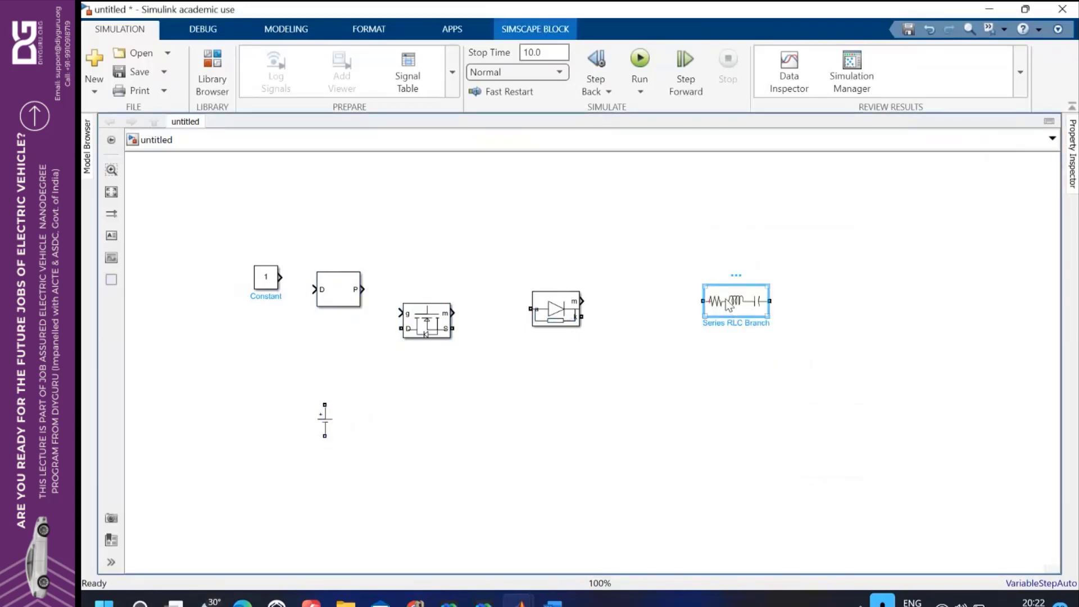
{"action": "double_click", "coordinate": [729, 304]}
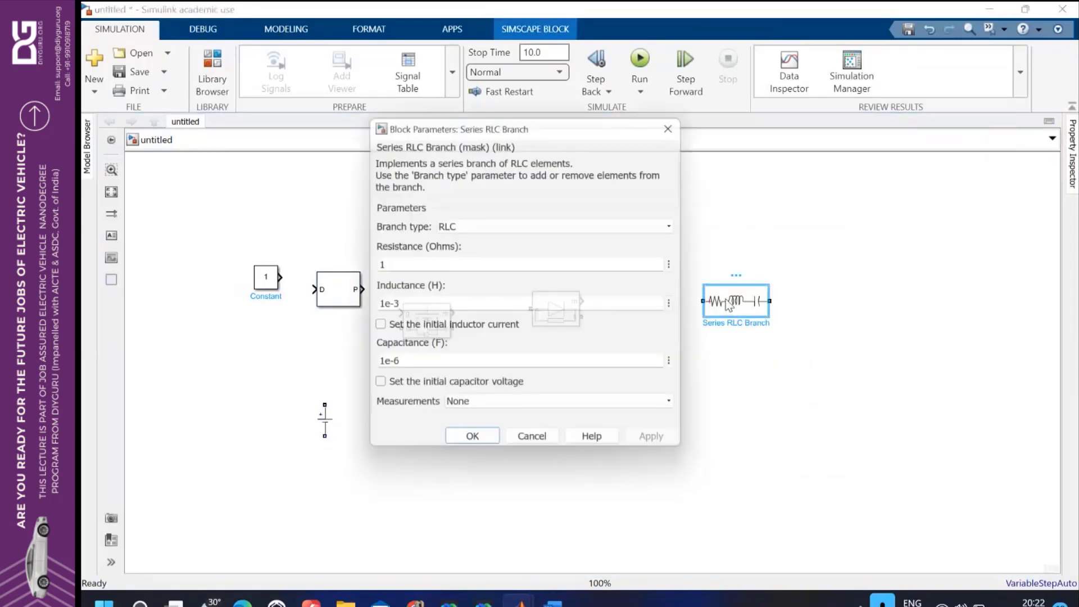
{"action": "left_click", "coordinate": [533, 225]}
{"action": "left_click", "coordinate": [533, 251]}
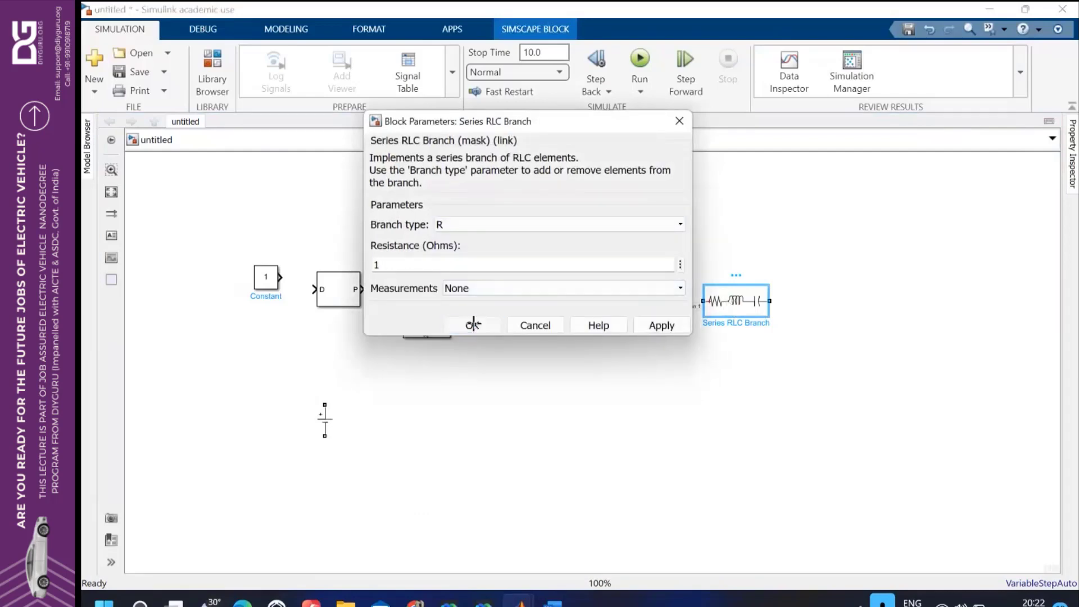
{"action": "left_click", "coordinate": [473, 324]}
{"action": "left_click_drag", "start_coordinate": [769, 308], "coordinate": [769, 392]}
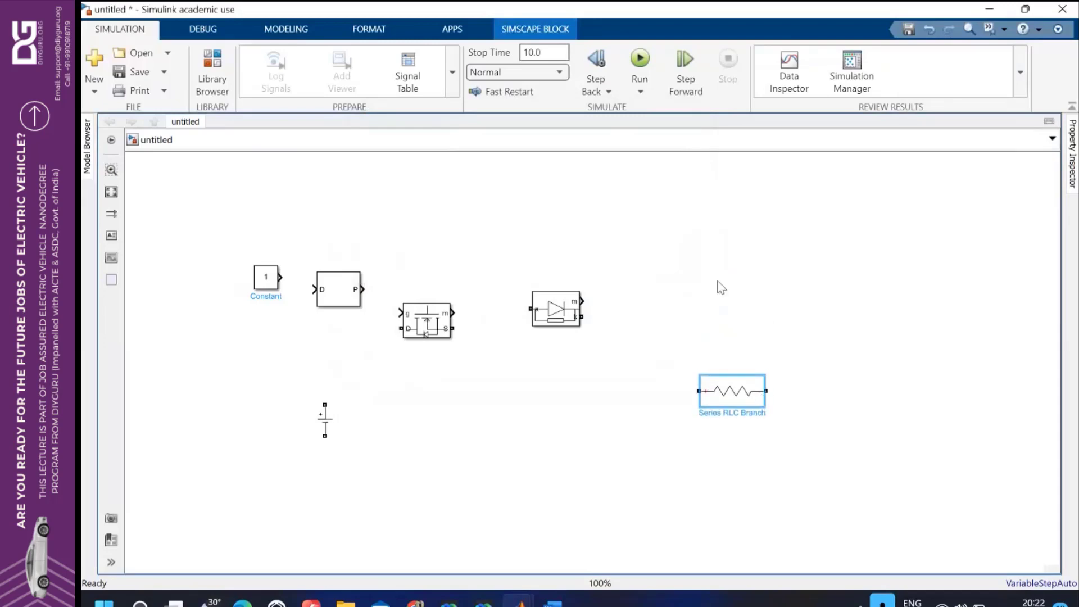
- Add a second Series RLC Branch block above the resistor branch
{"action": "double_click", "coordinate": [718, 281]}
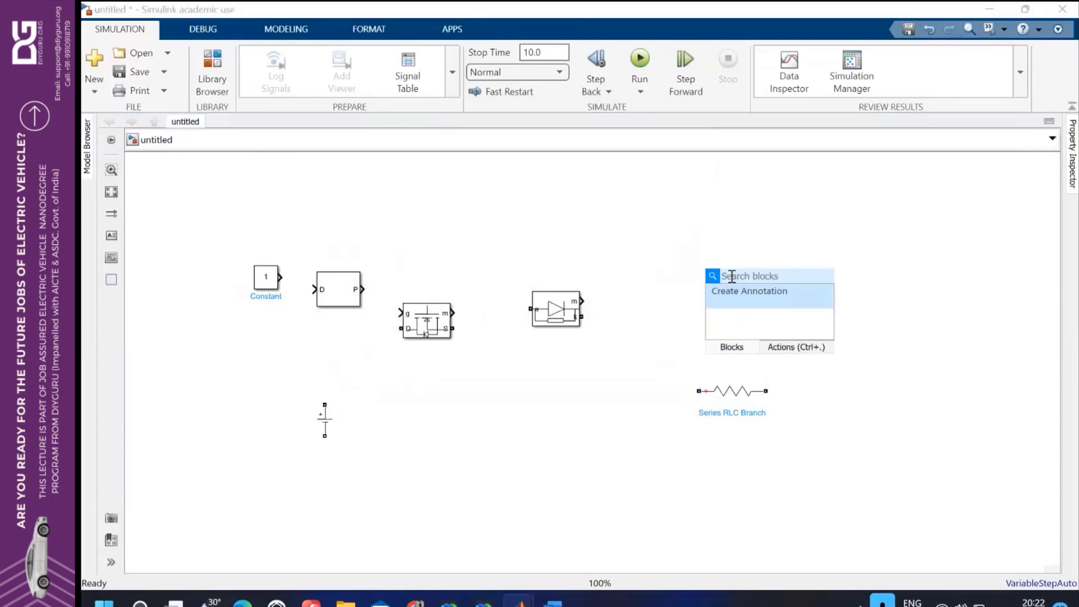
{"action": "type", "text": "RLC"}
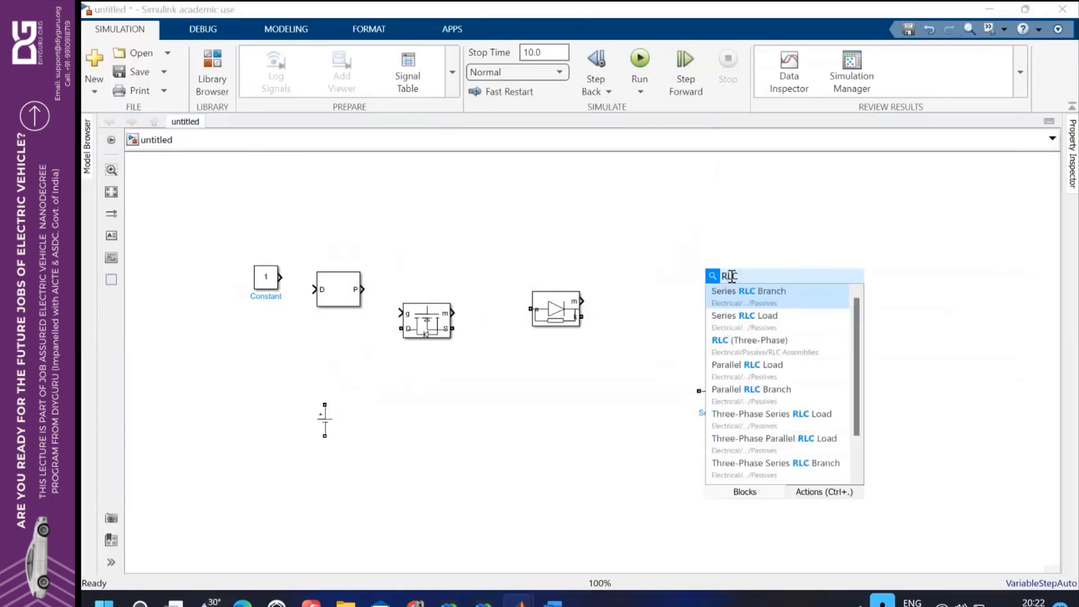
{"action": "left_click", "coordinate": [757, 294]}
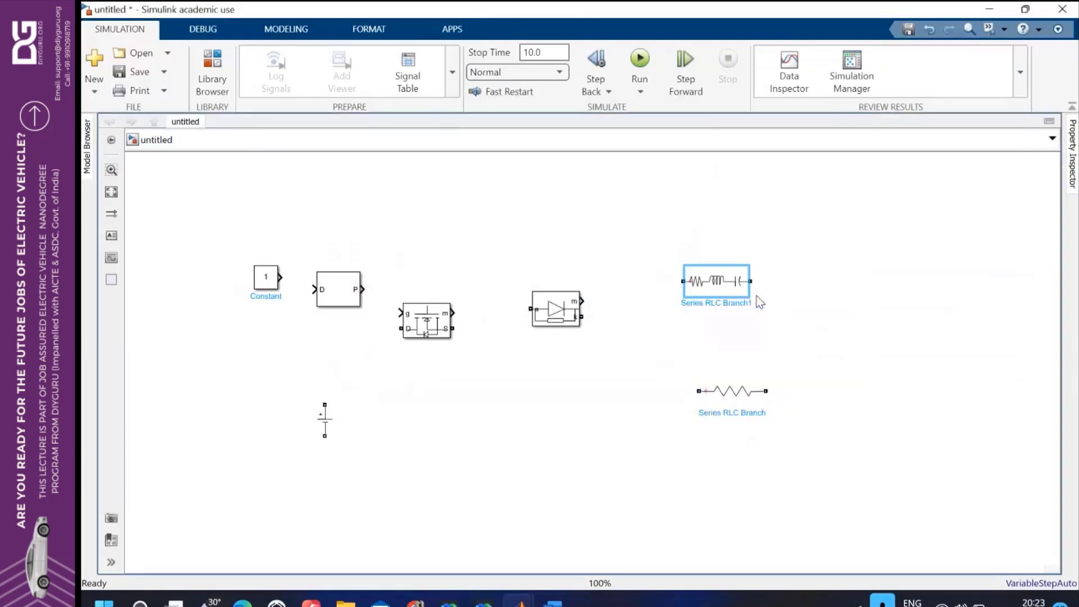
- Set the second Series RLC Branch's branch type to RL and place it beside the DC voltage source, below the MOSFET
{"action": "double_click", "coordinate": [721, 297]}
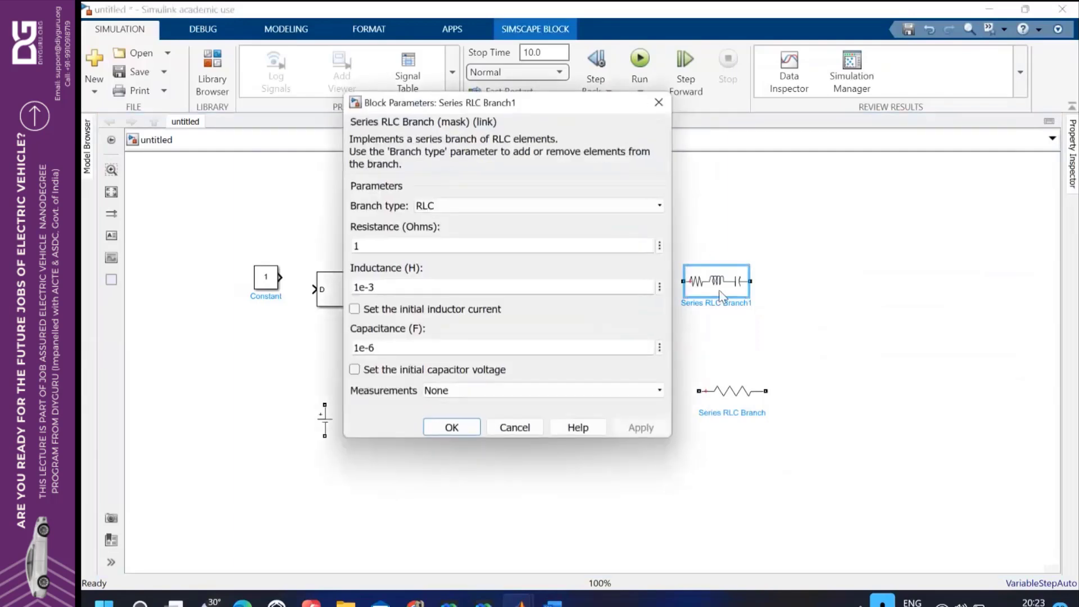
{"action": "left_click", "coordinate": [468, 207]}
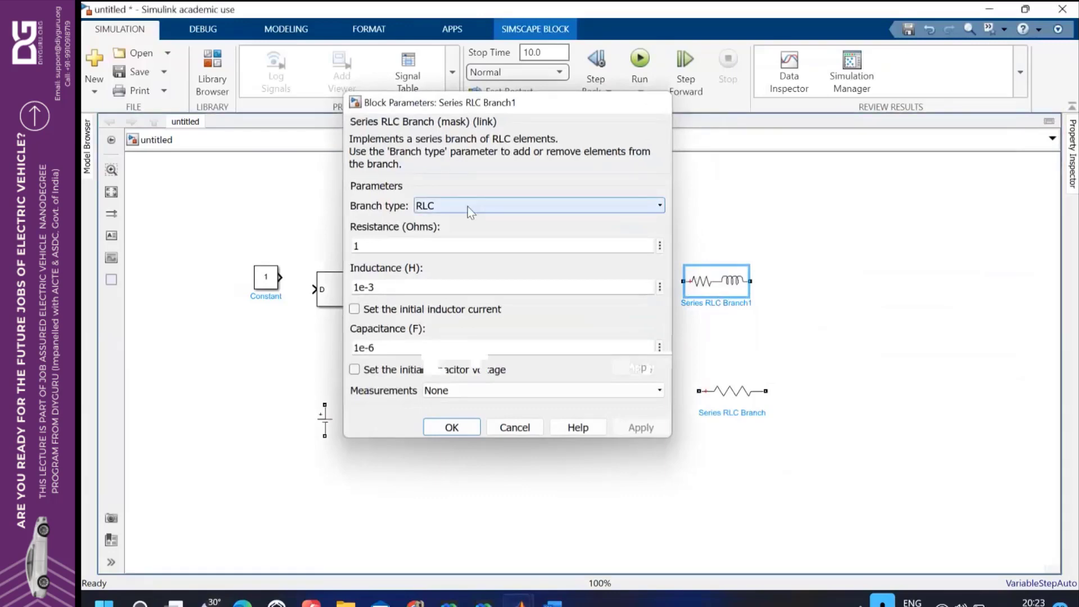
{"action": "left_click", "coordinate": [449, 276]}
{"action": "left_click", "coordinate": [453, 367]}
{"action": "left_click_drag", "start_coordinate": [706, 285], "coordinate": [393, 398]}
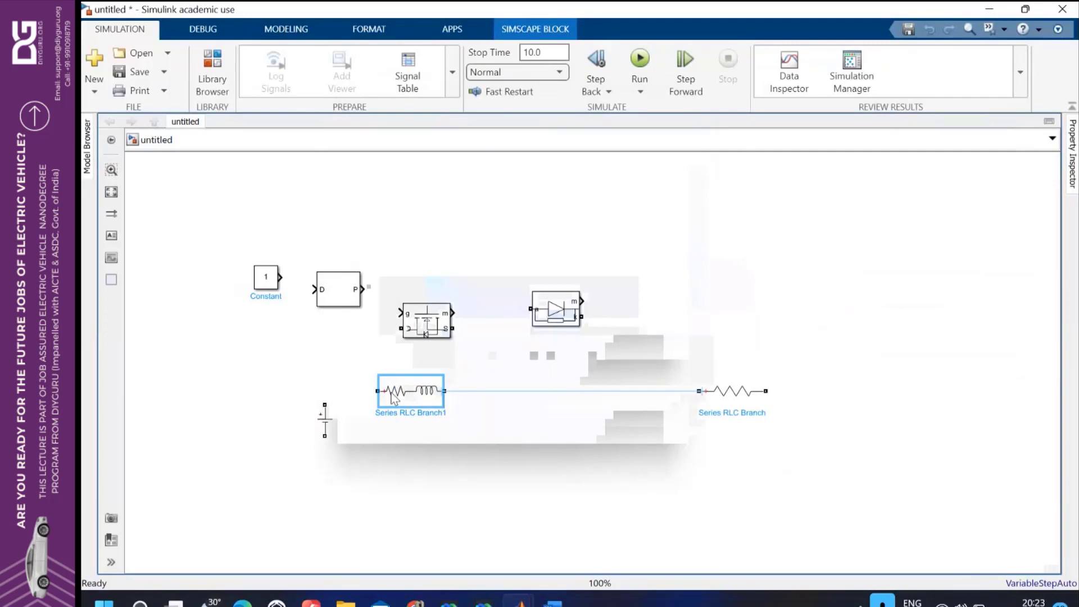
- Move the diode below the MOSFET and orient it vertically pointing up, and align the MOSFET's gate with the PWM generator's output
{"action": "left_click_drag", "start_coordinate": [550, 321], "coordinate": [523, 431]}
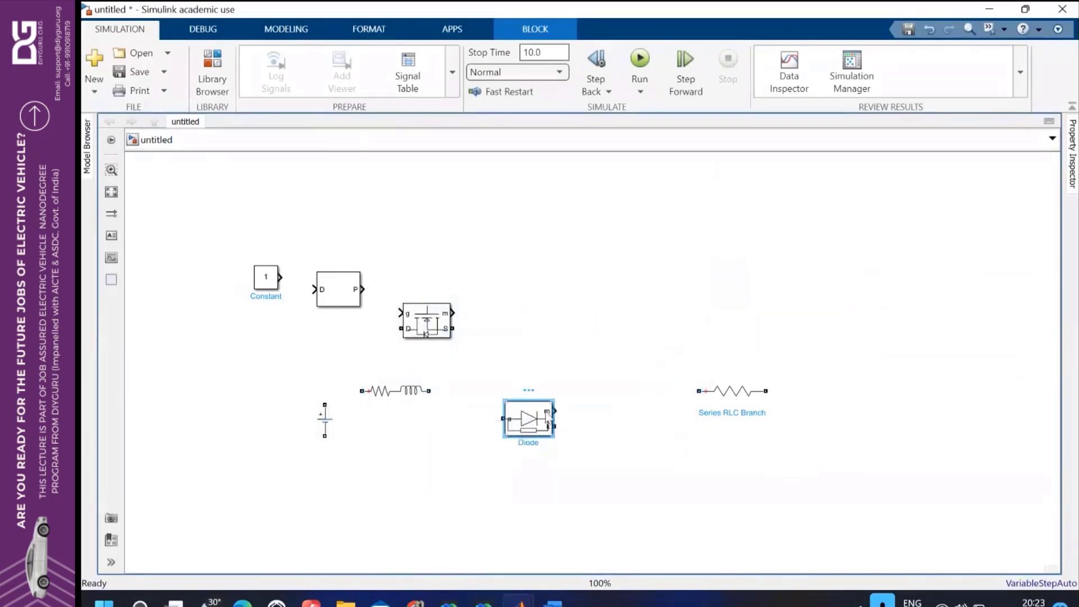
{"action": "key", "text": "ctrl+r"}
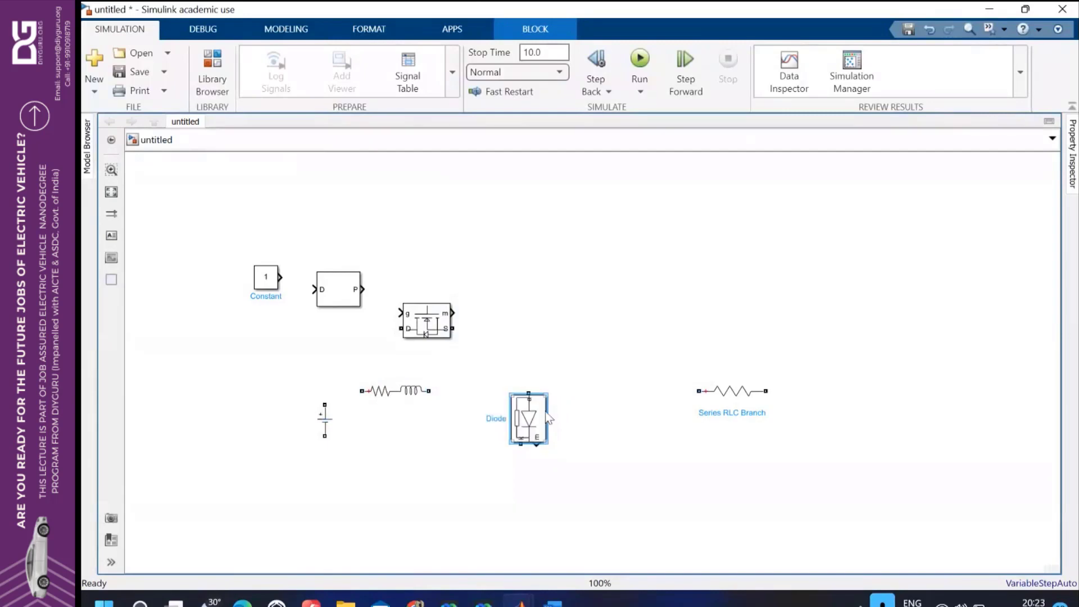
{"action": "key", "text": "ctrl+i"}
{"action": "left_click", "coordinate": [537, 364]}
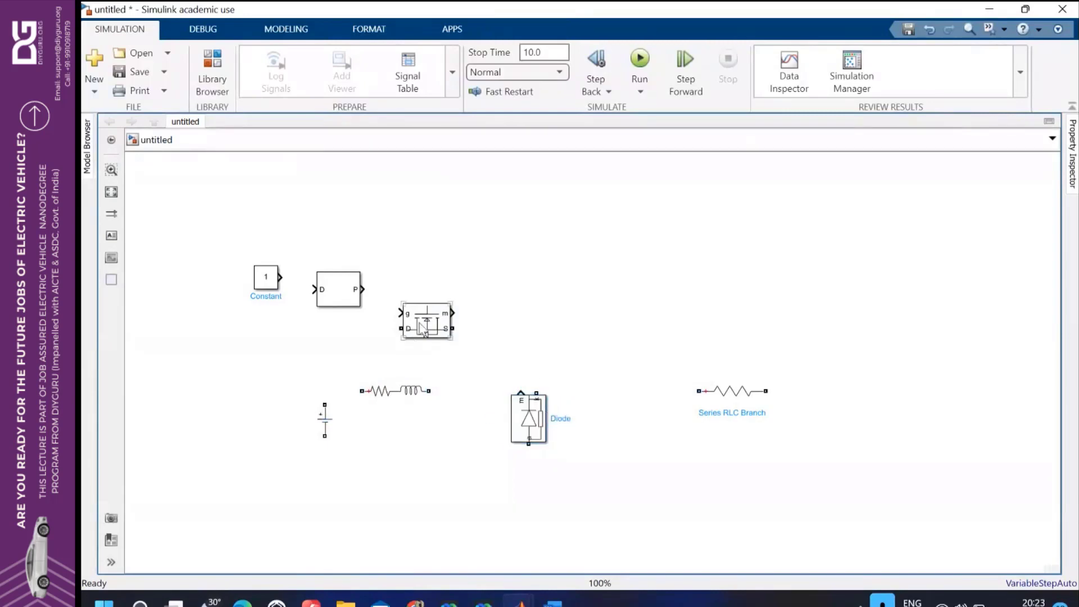
{"action": "left_click_drag", "start_coordinate": [423, 329], "coordinate": [469, 305]}
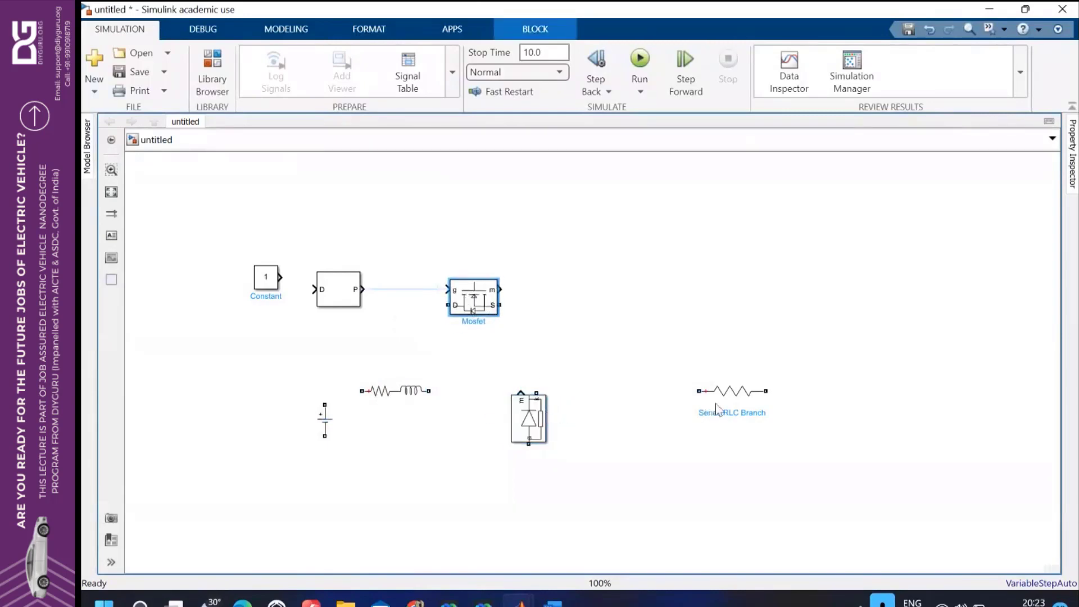
- Rotate the resistor branch to vertical and shift it slightly down, level with the diode
{"action": "left_click", "coordinate": [722, 398]}
{"action": "key", "text": "ctrl+r"}
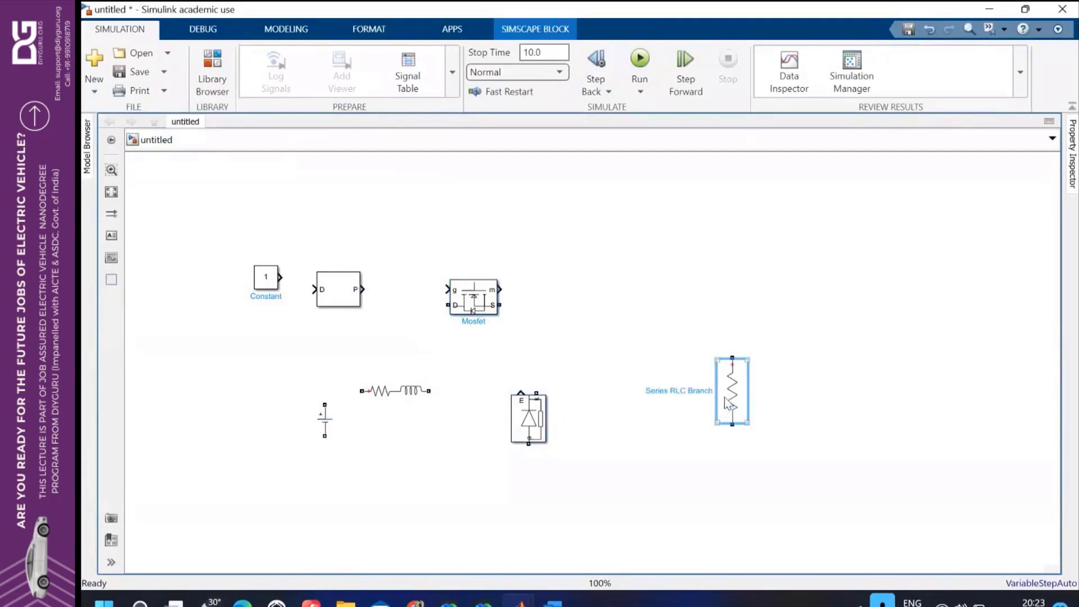
{"action": "left_click_drag", "start_coordinate": [724, 397], "coordinate": [725, 416]}
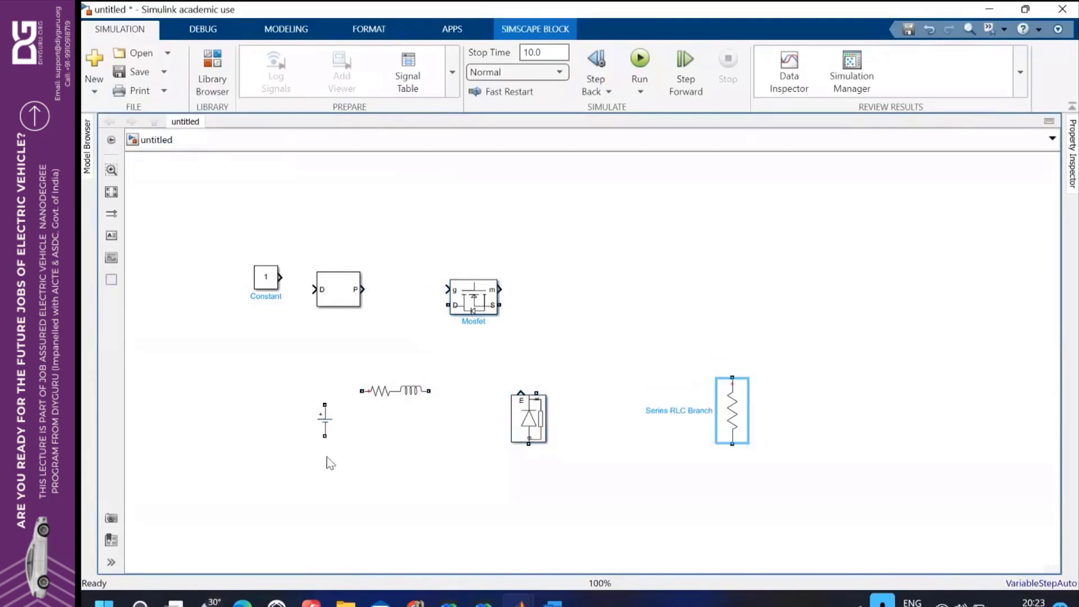
- Check the block parameters of the RL branch without changing them
{"action": "left_click", "coordinate": [419, 395]}
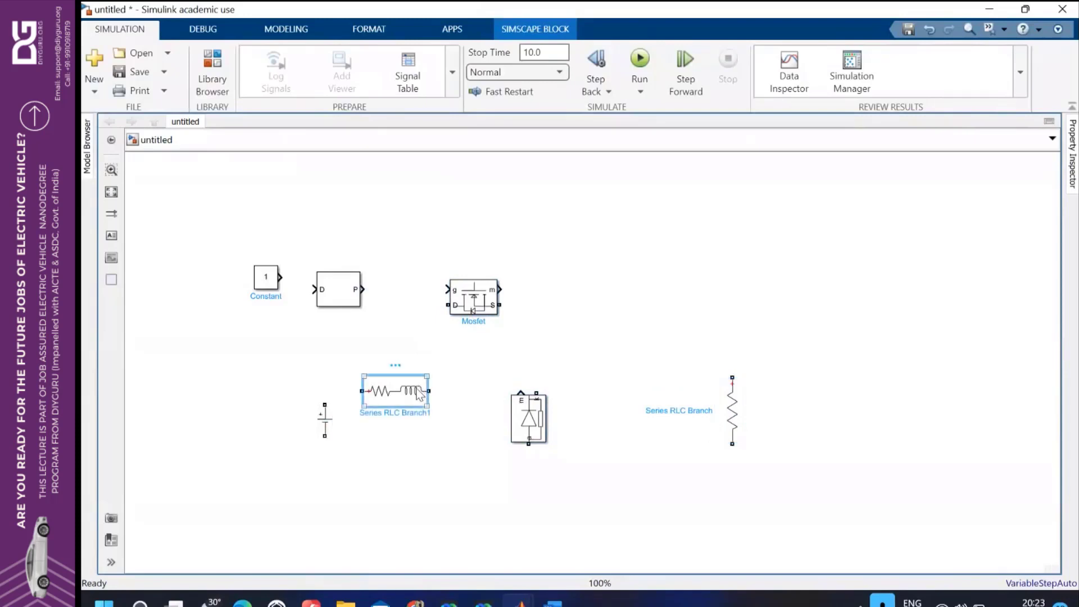
{"action": "double_click", "coordinate": [418, 395]}
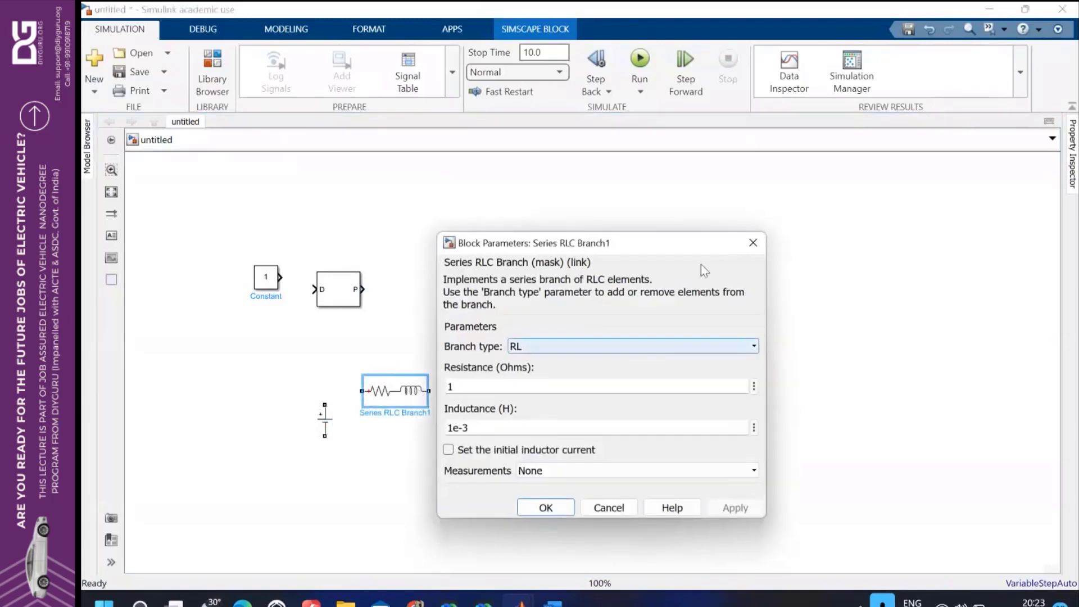
{"action": "left_click", "coordinate": [752, 243]}
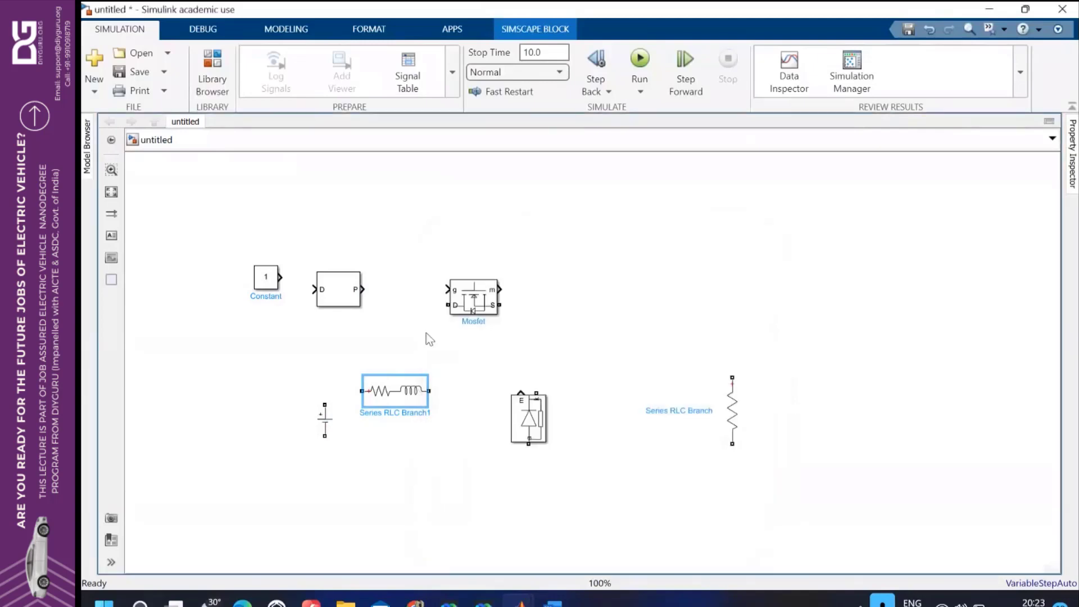
{"action": "left_click_drag", "start_coordinate": [427, 330], "coordinate": [396, 393]}
{"action": "left_click", "coordinate": [556, 348]}
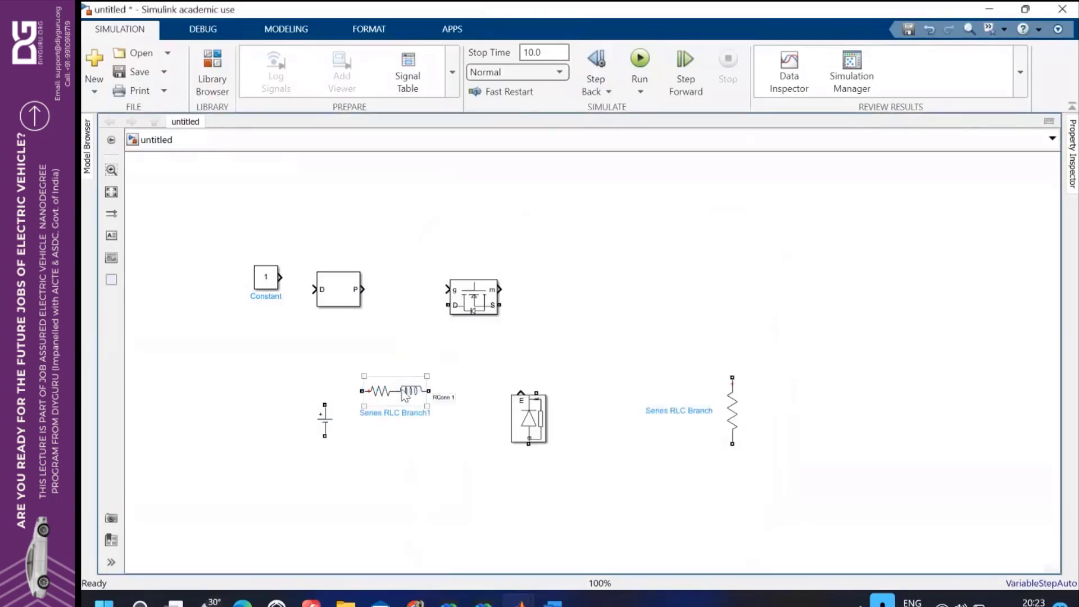
{"action": "key", "text": "ctrl+v"}
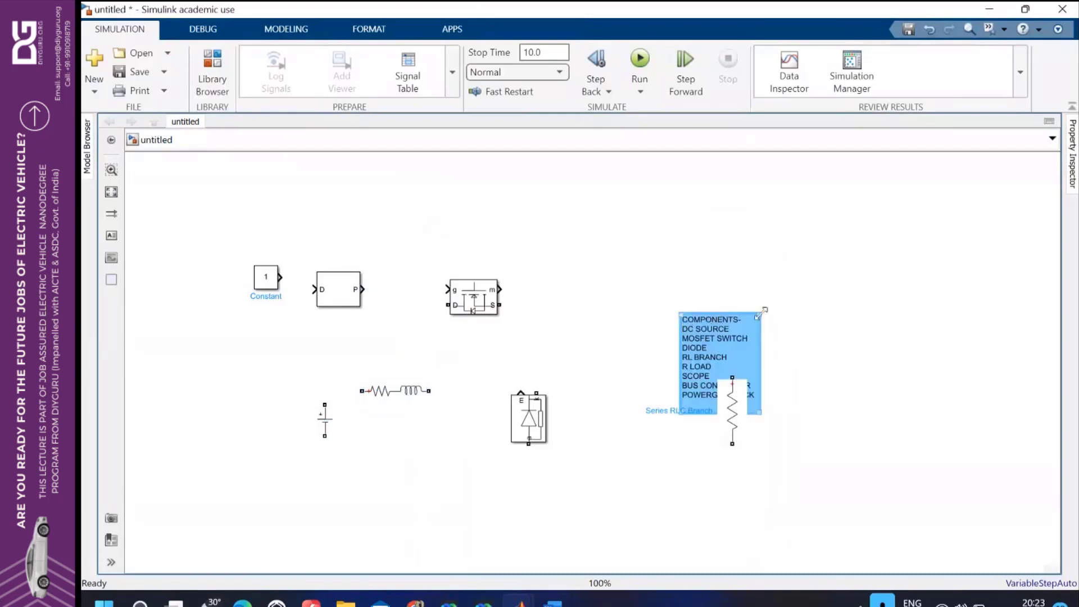
{"action": "left_click", "coordinate": [743, 336]}
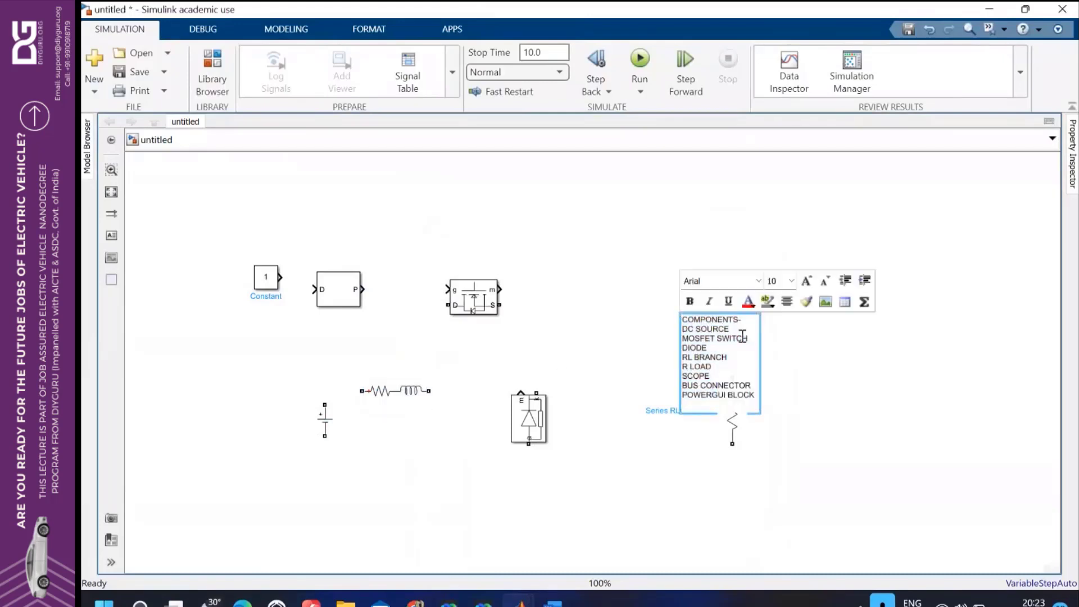
{"action": "key", "text": "Escape"}
{"action": "key", "text": "Delete"}
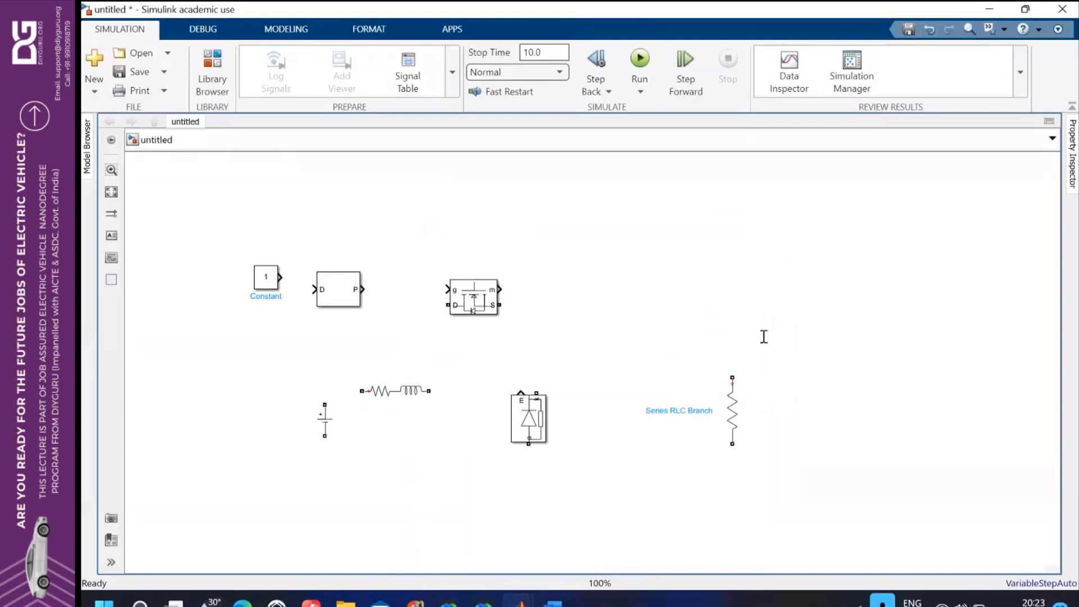
- Duplicate the RL branch and place the copy in the free space between the diode and the resistor branch
{"action": "left_click", "coordinate": [395, 391]}
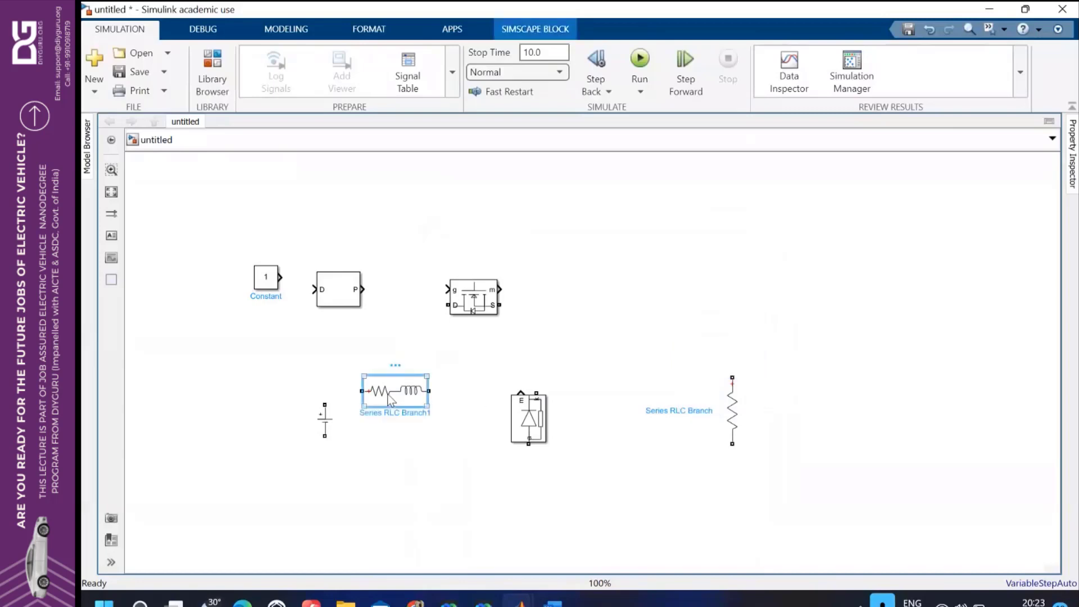
{"action": "key", "text": "ctrl+v"}
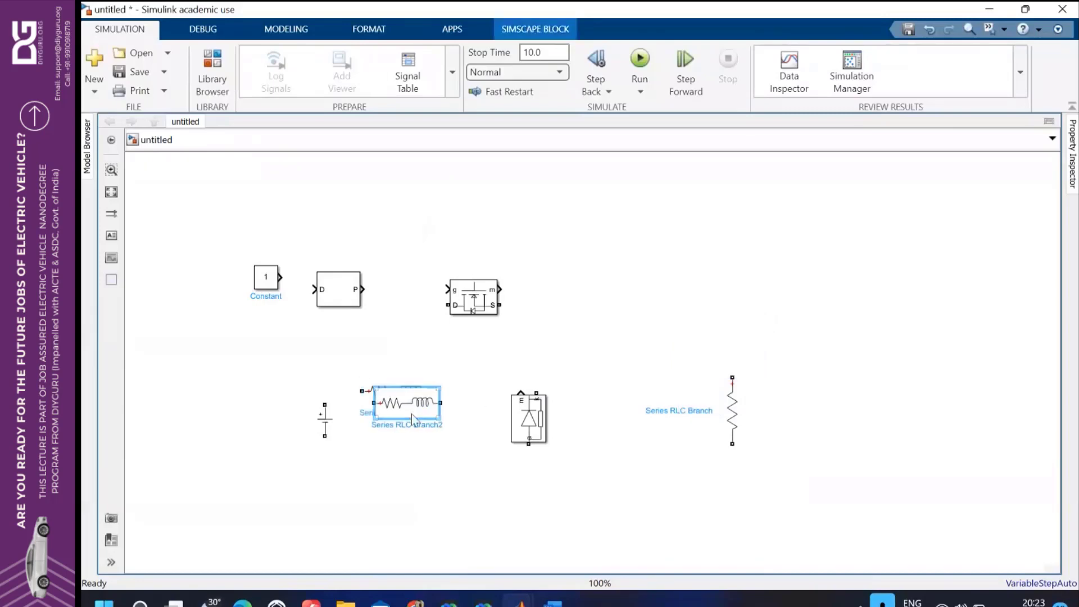
{"action": "left_click_drag", "start_coordinate": [406, 406], "coordinate": [638, 347]}
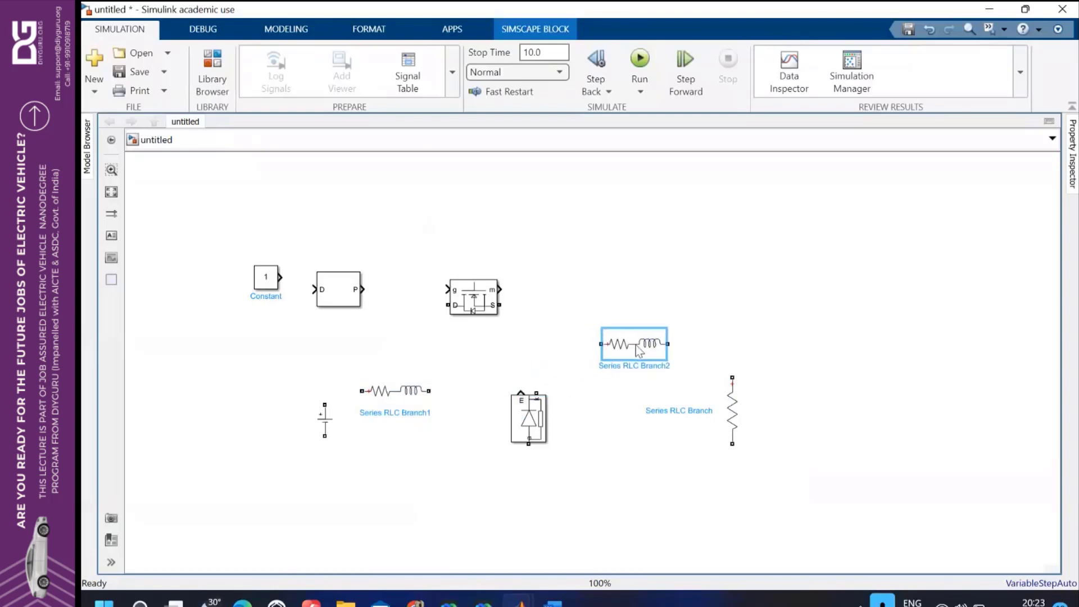
- Set the copied branch's type to C and stand it vertically between the diode and the resistor, level with the resistor
{"action": "double_click", "coordinate": [639, 351]}
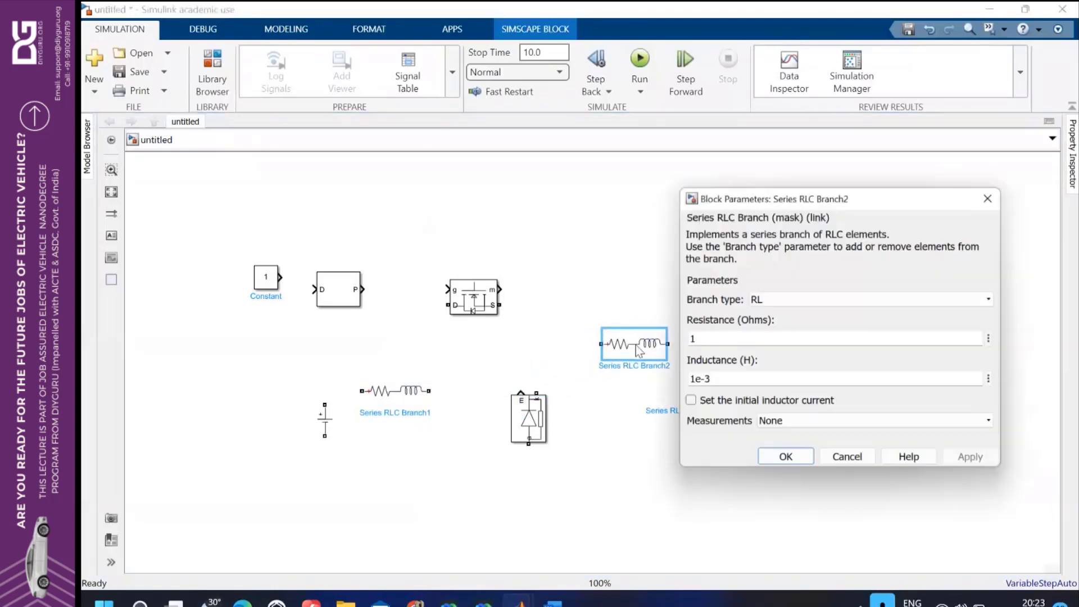
{"action": "left_click", "coordinate": [773, 304]}
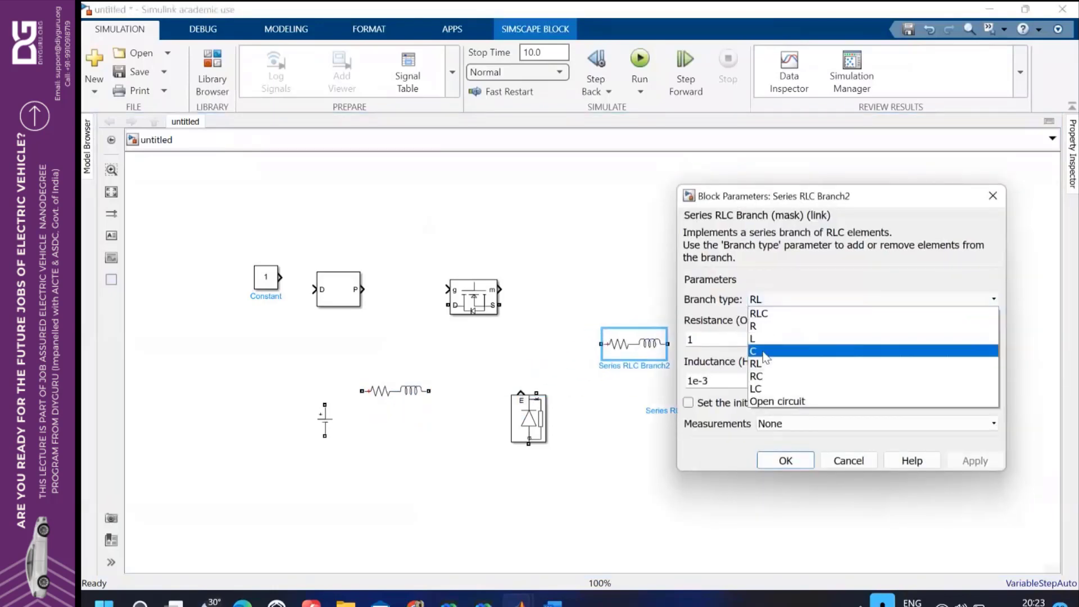
{"action": "left_click", "coordinate": [766, 352]}
{"action": "left_click", "coordinate": [786, 416]}
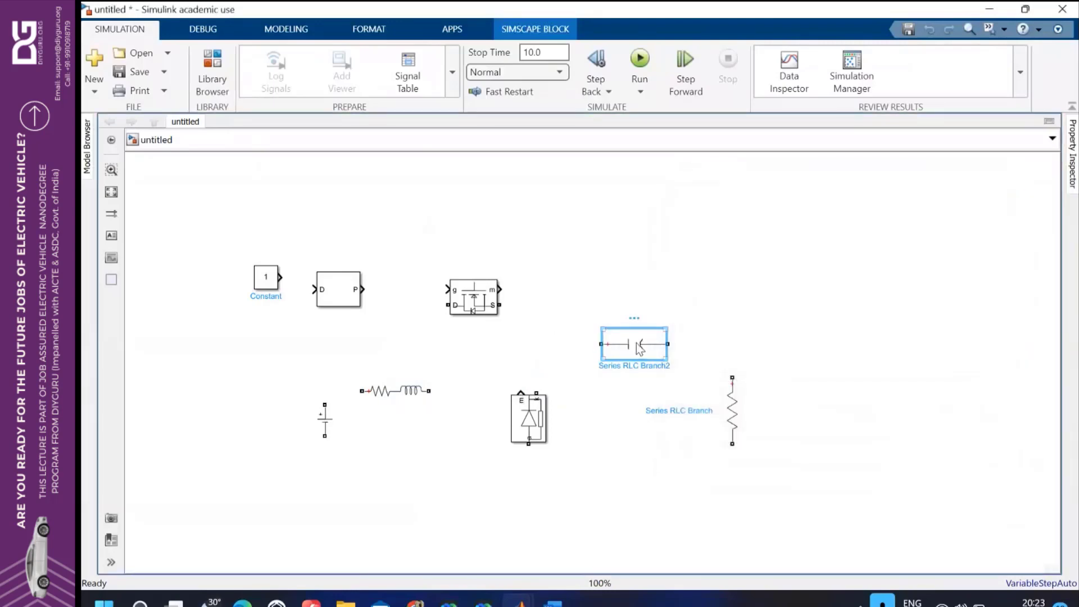
{"action": "key", "text": "ctrl+r"}
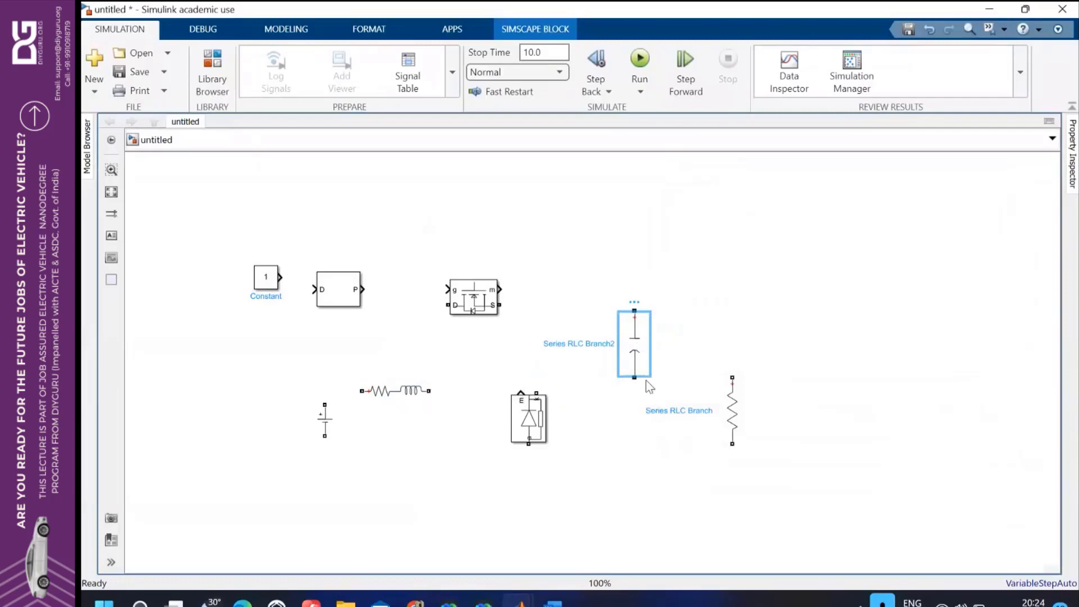
{"action": "left_click_drag", "start_coordinate": [637, 340], "coordinate": [635, 413]}
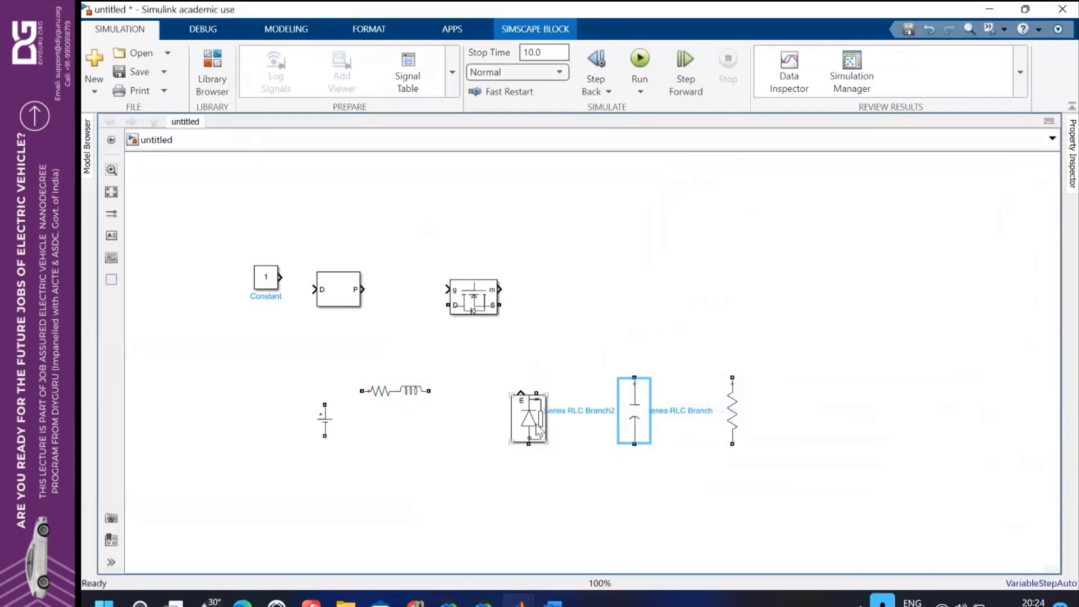
- Move the RL branch into line with the MOSFET's source terminal, the MOSFET closer to the PWM generator, and the diode and DC source slightly up
{"action": "left_click_drag", "start_coordinate": [540, 433], "coordinate": [535, 426]}
{"action": "left_click", "coordinate": [397, 400]}
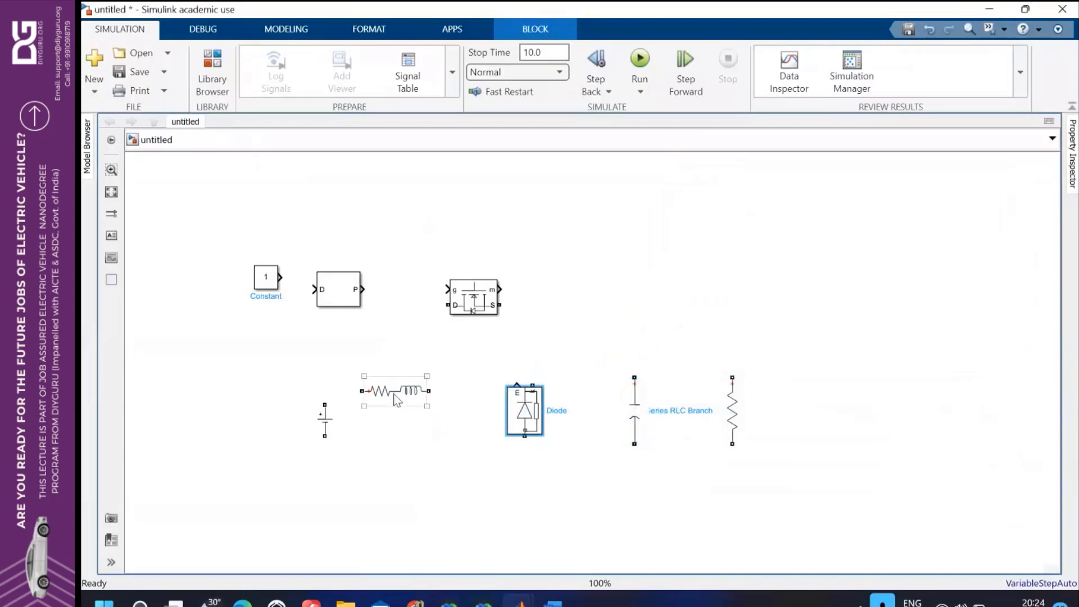
{"action": "left_click_drag", "start_coordinate": [397, 401], "coordinate": [590, 313]}
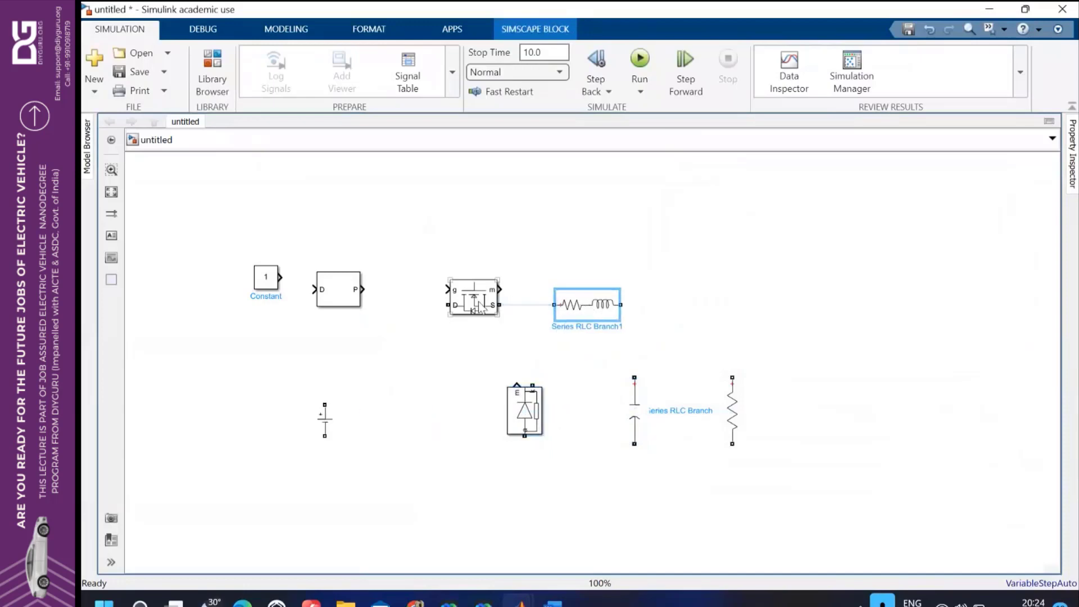
{"action": "left_click_drag", "start_coordinate": [479, 306], "coordinate": [444, 308]}
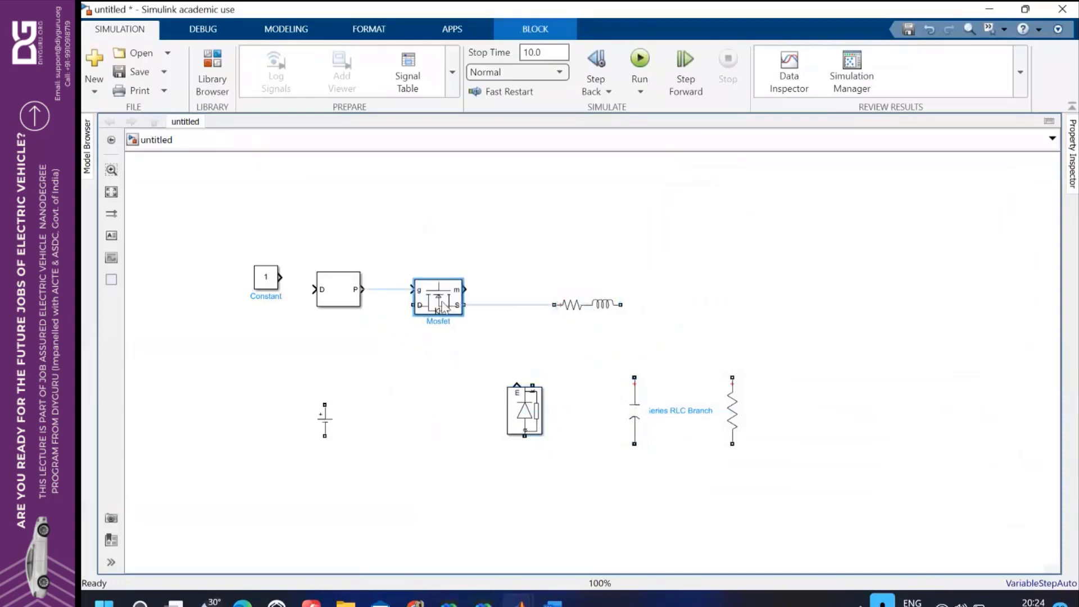
{"action": "left_click", "coordinate": [325, 414]}
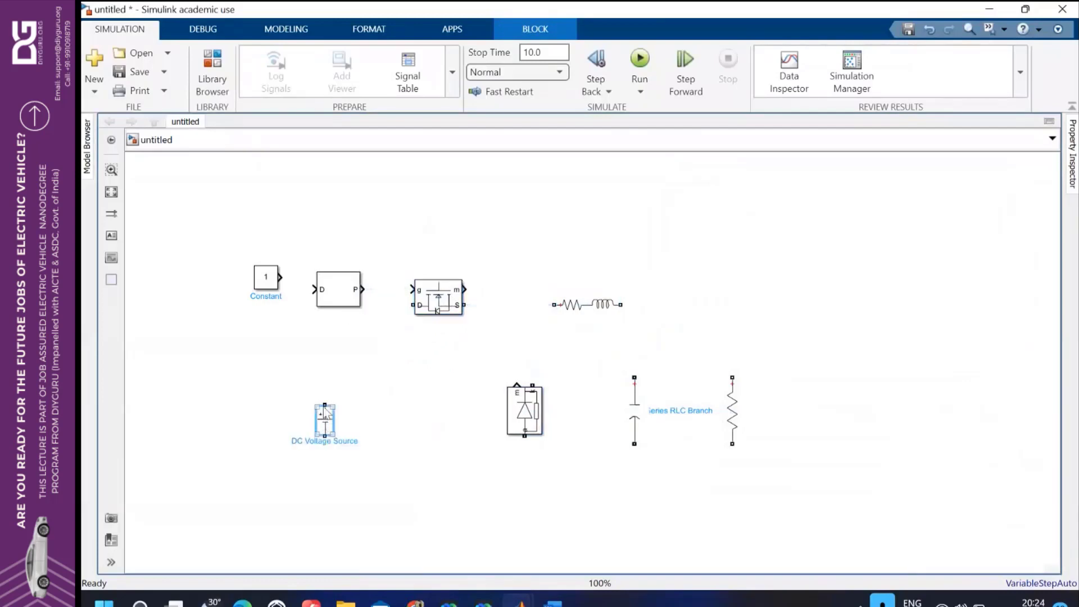
{"action": "left_click_drag", "start_coordinate": [325, 412], "coordinate": [325, 404]}
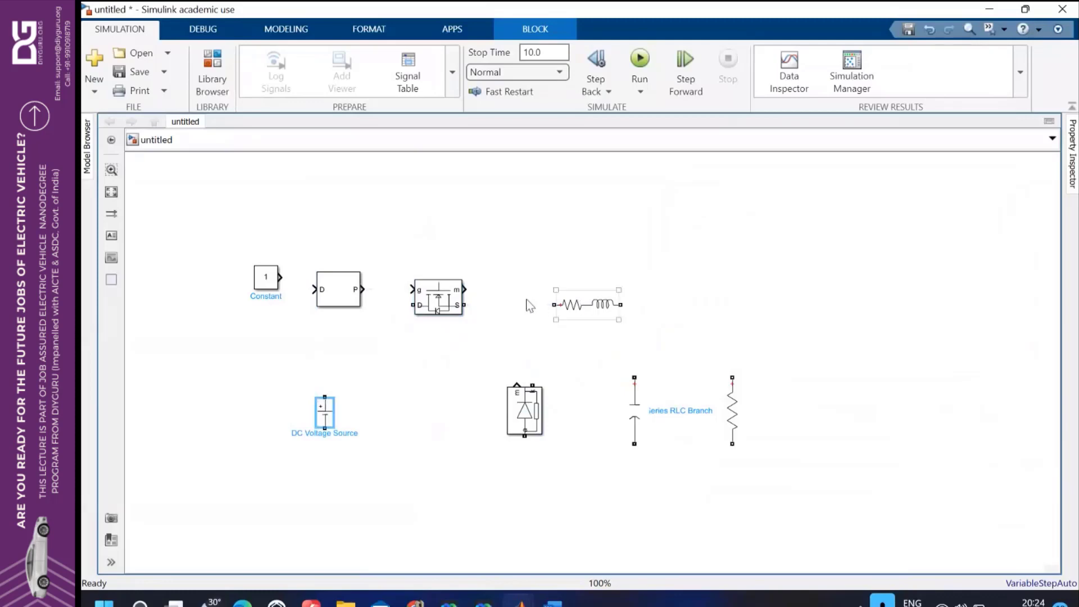
- Wire the MOSFET's source to the RL branch, join the diode's upper terminal to that line, and connect the branch's output to the capacitor and resistor
{"action": "left_click_drag", "start_coordinate": [464, 304], "coordinate": [554, 304]}
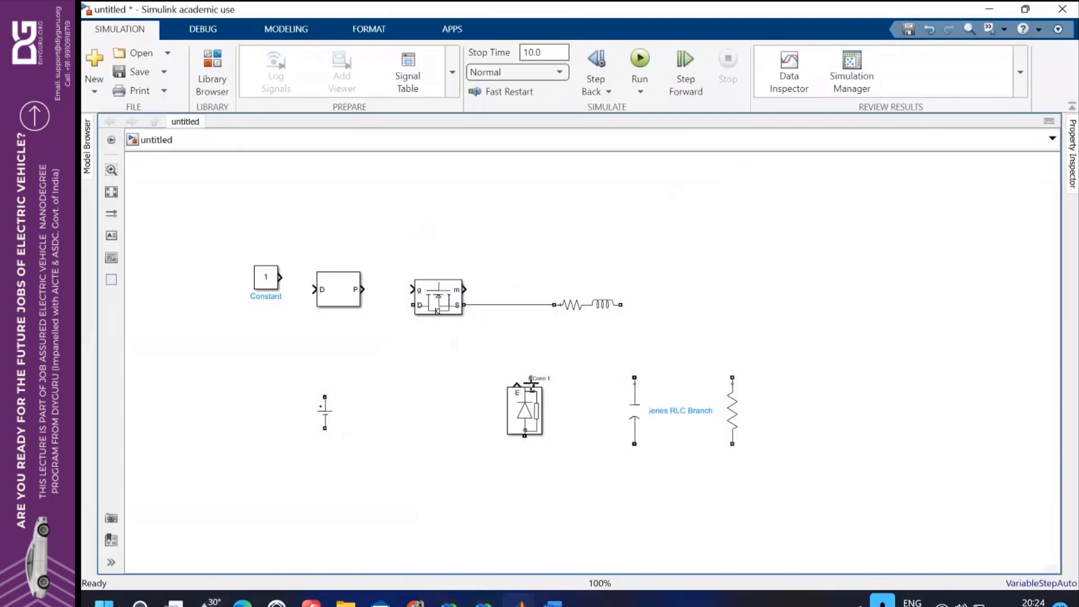
{"action": "left_click_drag", "start_coordinate": [532, 382], "coordinate": [533, 305]}
{"action": "left_click_drag", "start_coordinate": [634, 375], "coordinate": [621, 304]}
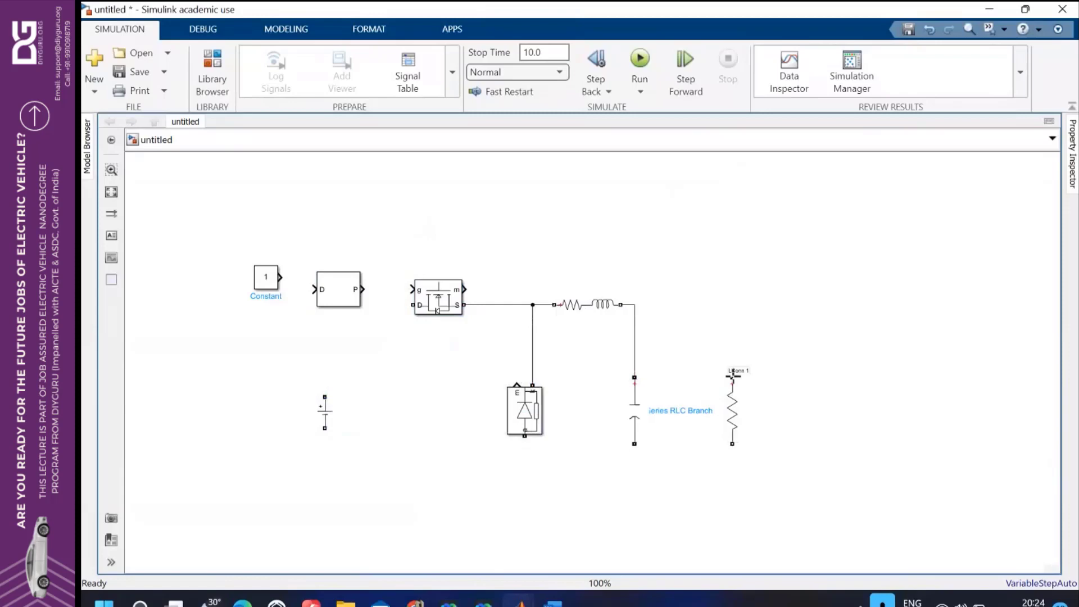
{"action": "left_click_drag", "start_coordinate": [732, 376], "coordinate": [635, 305]}
- Connect the lower terminals of the capacitor, resistor, diode and DC voltage source to form the common return line
{"action": "mouse_move", "coordinate": [635, 444]}
{"action": "left_mouse_down"}
{"action": "mouse_move", "coordinate": [548, 488]}
{"action": "mouse_move", "coordinate": [525, 461]}
{"action": "mouse_move", "coordinate": [528, 496]}
{"action": "mouse_move", "coordinate": [525, 436]}
{"action": "left_mouse_up"}
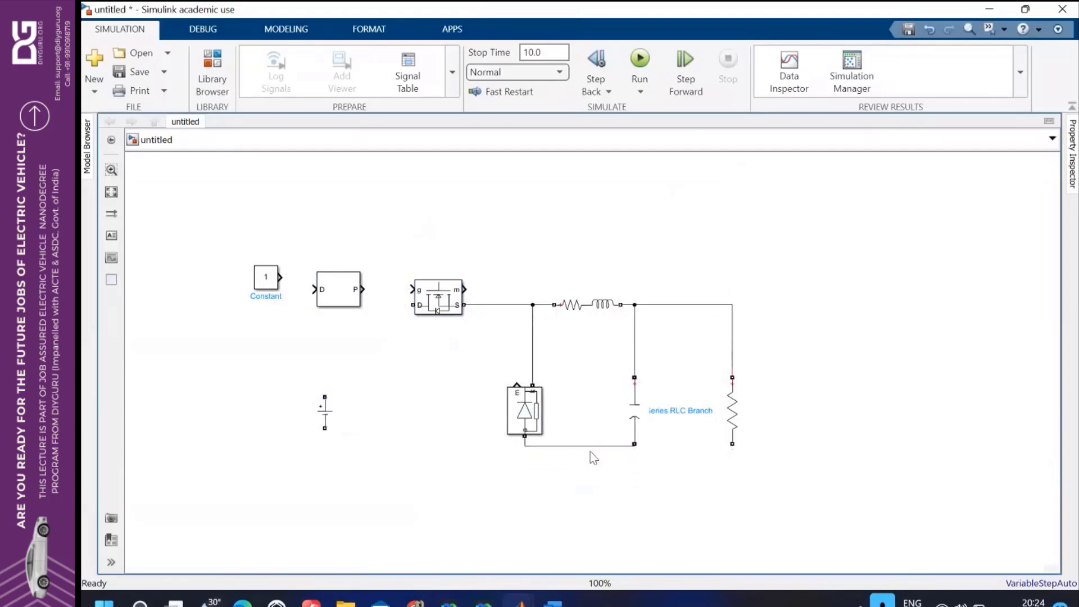
{"action": "left_click_drag", "start_coordinate": [729, 449], "coordinate": [634, 444]}
{"action": "left_click_drag", "start_coordinate": [325, 434], "coordinate": [524, 446]}
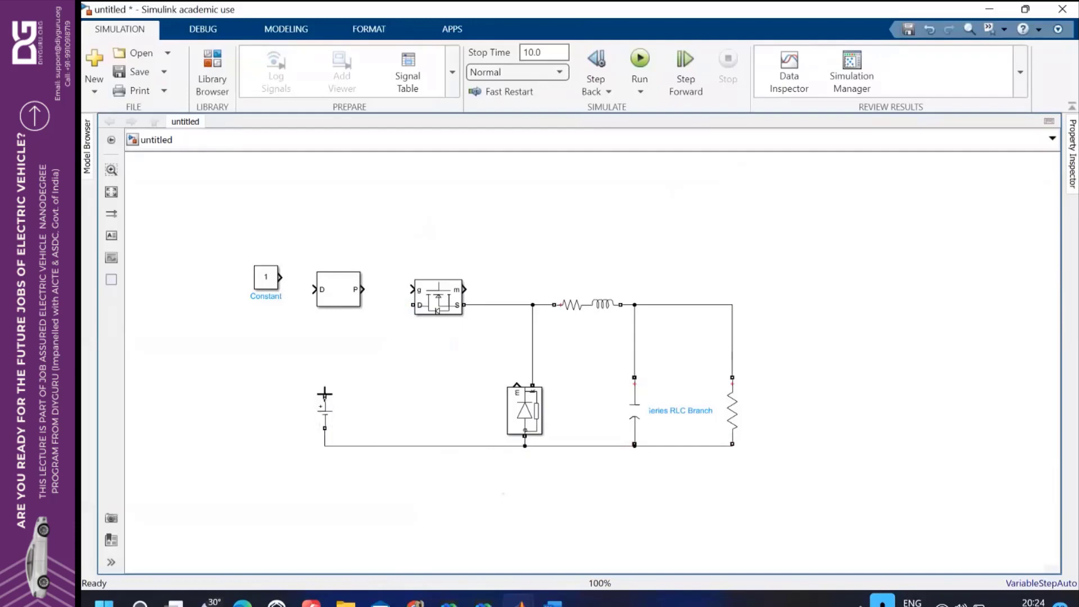
- Wire the DC source's positive terminal to the MOSFET's drain and the Constant through the PWM generator to its gate, and raise the diode slightly
{"action": "left_click", "coordinate": [324, 396]}
{"action": "left_click_drag", "start_coordinate": [324, 396], "coordinate": [415, 290]}
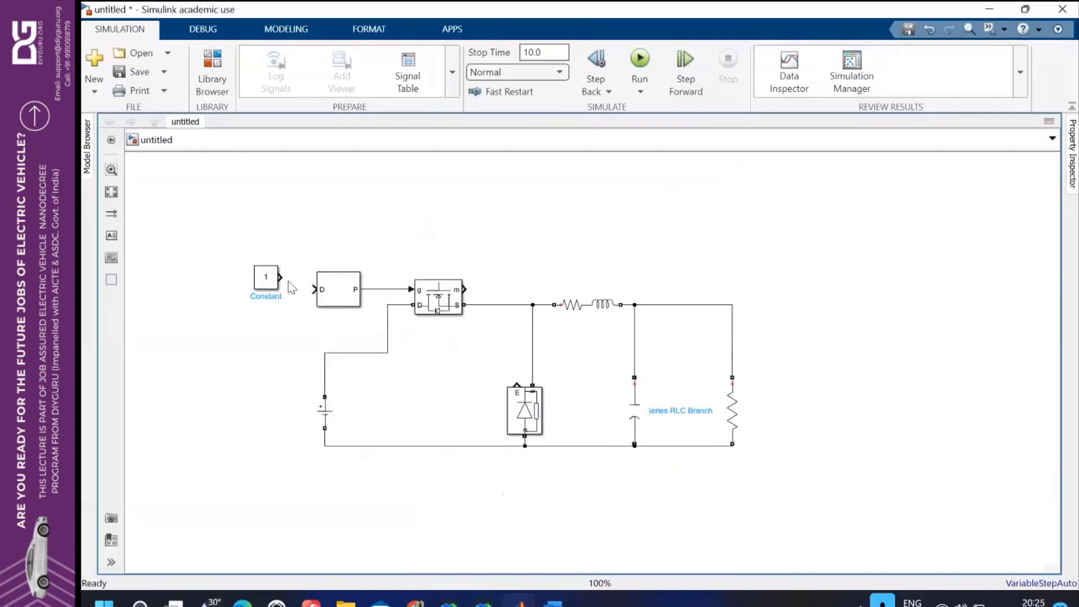
{"action": "left_click_drag", "start_coordinate": [302, 289], "coordinate": [280, 276]}
{"action": "left_click_drag", "start_coordinate": [529, 415], "coordinate": [528, 396]}
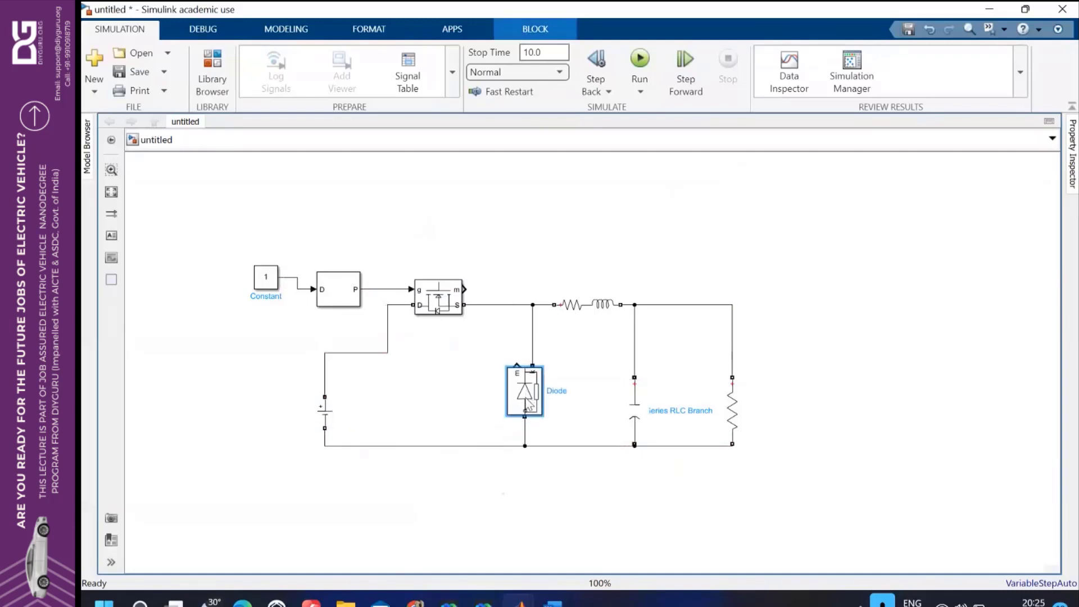
- Add a Simulink/Sinks Scope above the load and connect its input to the diode's measurement output
{"action": "double_click", "coordinate": [696, 250]}
{"action": "type", "text": "SCOPE"}
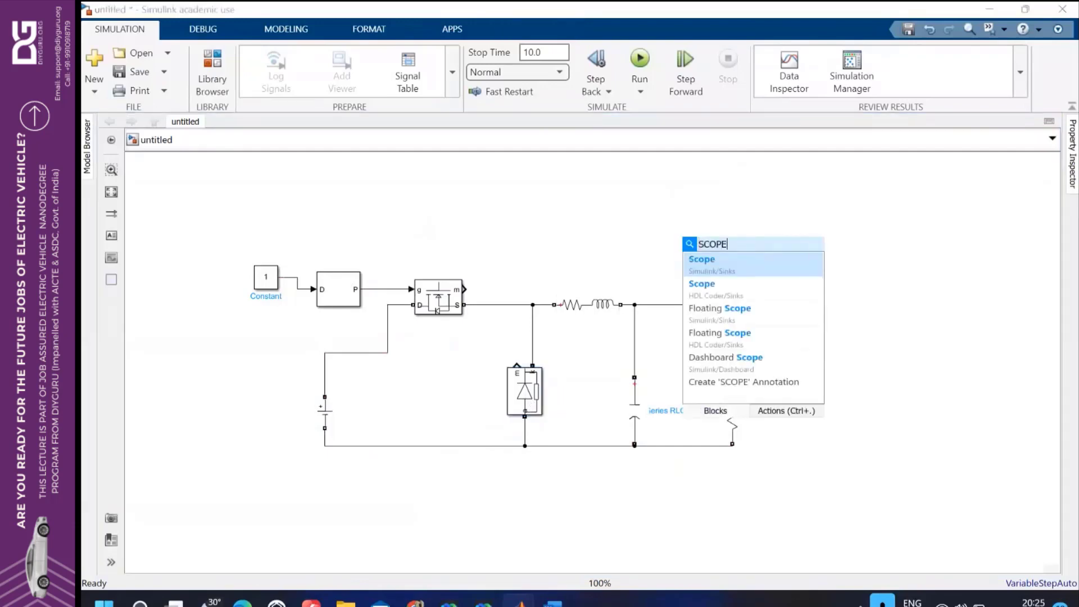
{"action": "left_click", "coordinate": [728, 258]}
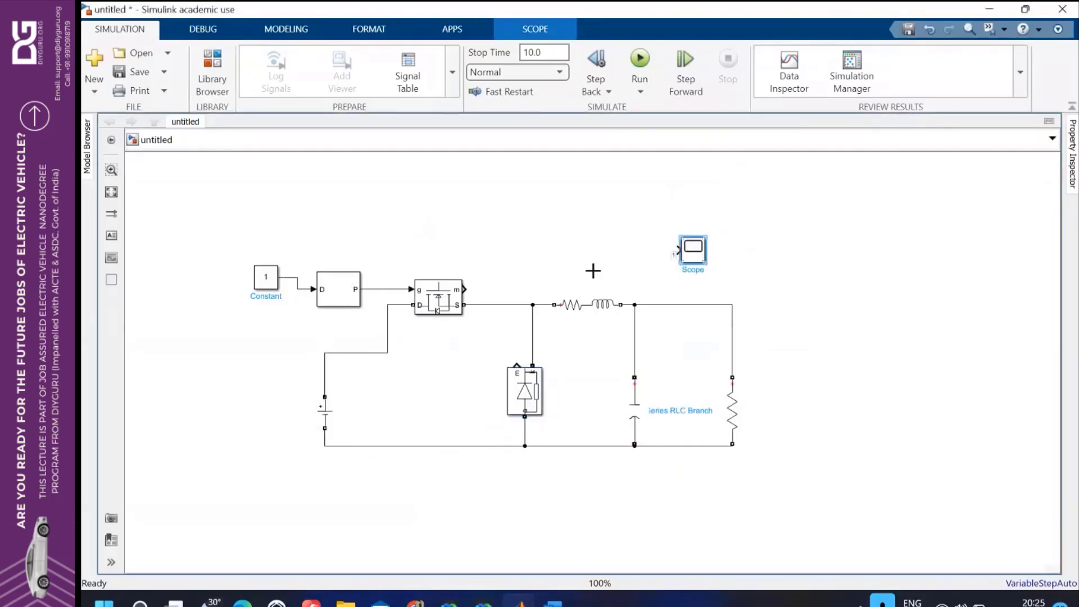
{"action": "left_click_drag", "start_coordinate": [677, 251], "coordinate": [517, 365]}
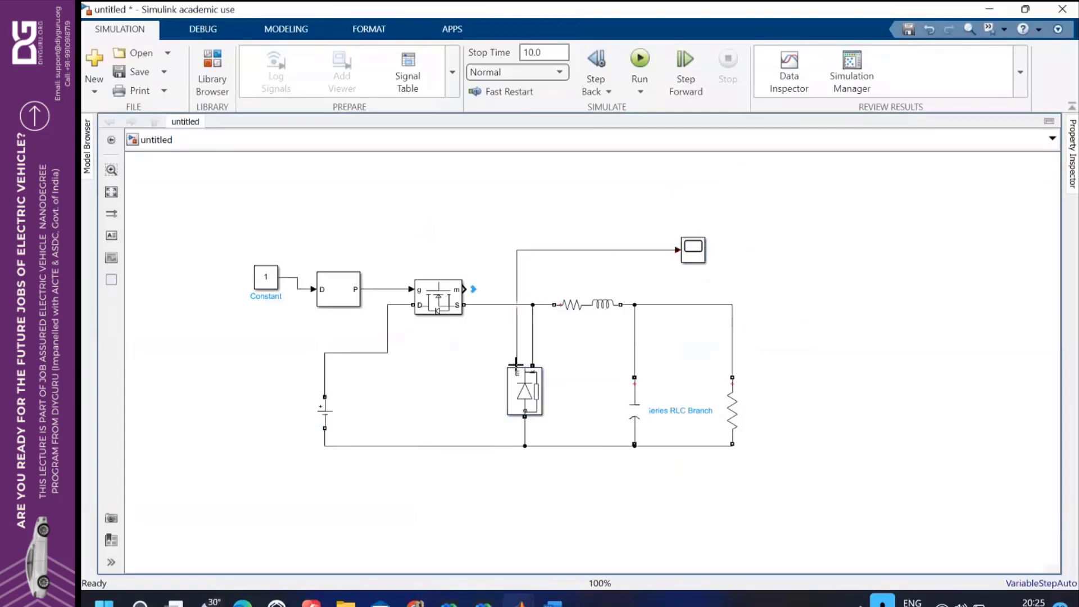
- Duplicate the Scope, place the copy above the MOSFET, and connect it to the MOSFET's measurement output m
{"action": "left_click", "coordinate": [690, 259]}
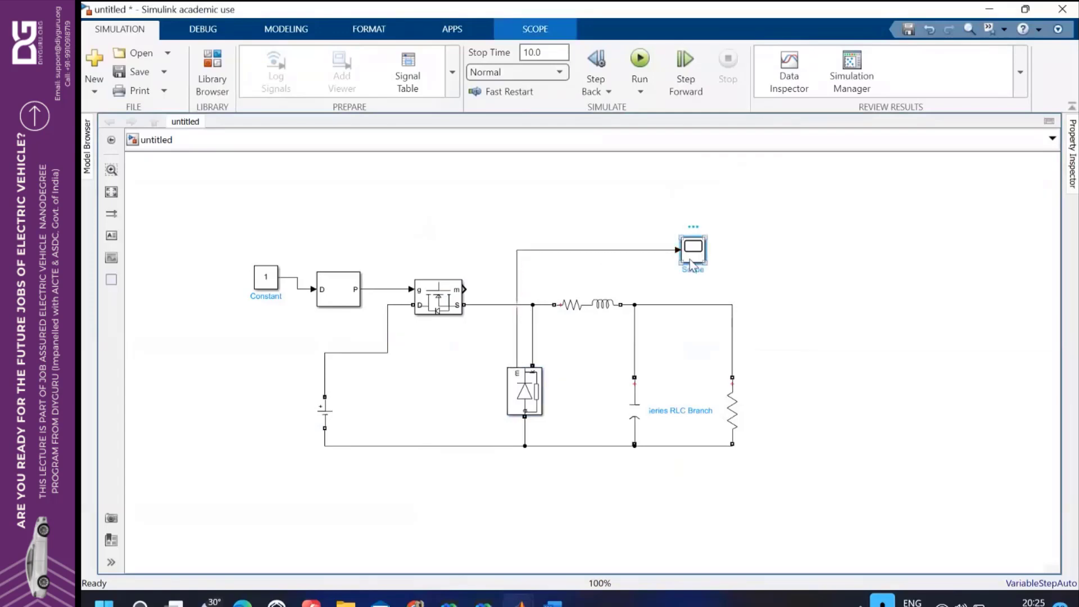
{"action": "key", "text": "ctrl+c"}
{"action": "key", "text": "ctrl+v"}
{"action": "mouse_move", "coordinate": [705, 263]}
{"action": "left_mouse_down"}
{"action": "mouse_move", "coordinate": [524, 306]}
{"action": "mouse_move", "coordinate": [467, 230]}
{"action": "mouse_move", "coordinate": [487, 212]}
{"action": "mouse_move", "coordinate": [479, 281]}
{"action": "mouse_move", "coordinate": [465, 289]}
{"action": "left_mouse_up"}
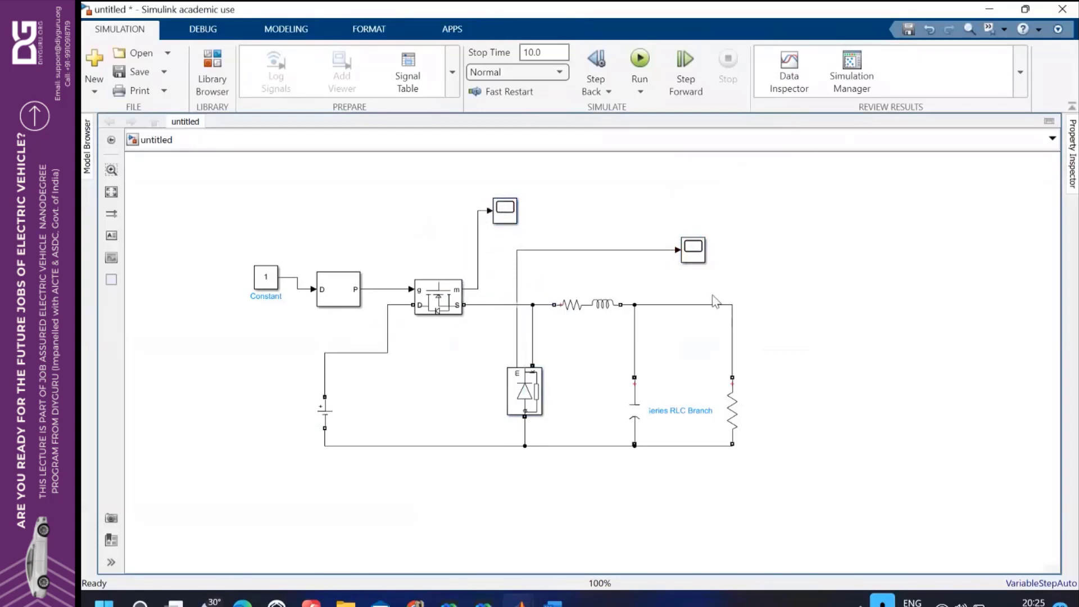
- Try to add a Voltage Sensor from Foundation Library/Electrical/Electrical Sensors beside the resistor load
{"action": "left_click", "coordinate": [733, 396]}
{"action": "left_click", "coordinate": [813, 297]}
{"action": "double_click", "coordinate": [810, 292]}
{"action": "type", "text": "VOLTAGE"}
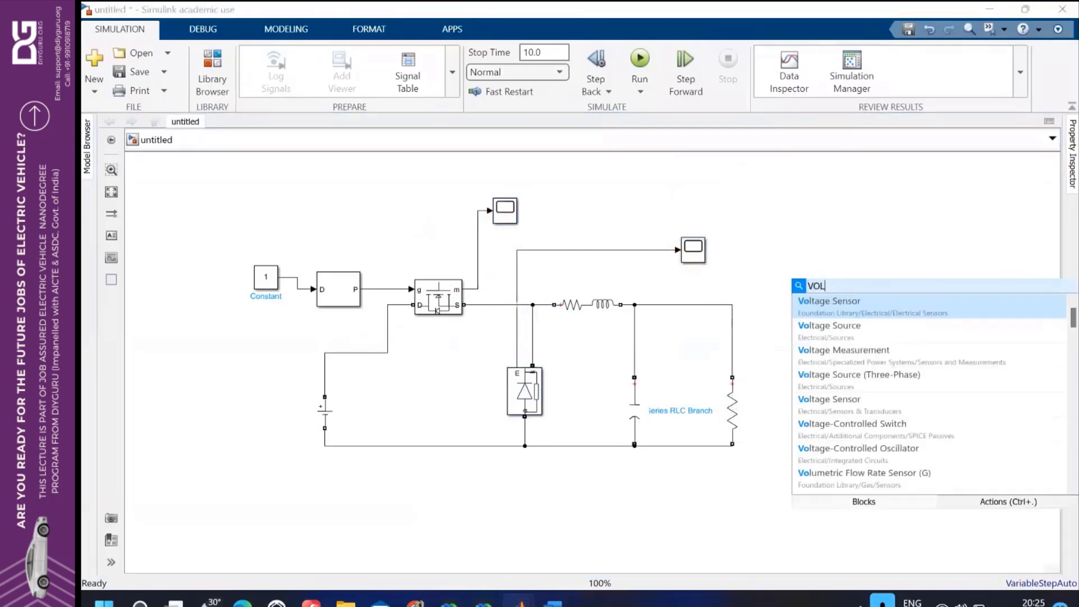
{"action": "left_click", "coordinate": [842, 311]}
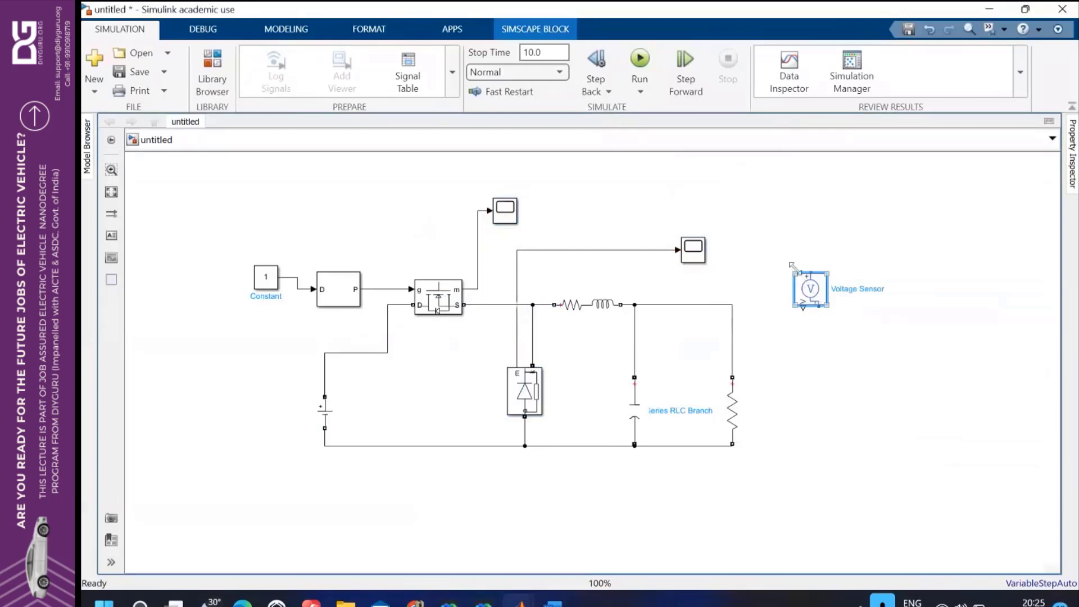
{"action": "left_click_drag", "start_coordinate": [795, 274], "coordinate": [852, 335]}
{"action": "key", "text": "Delete"}
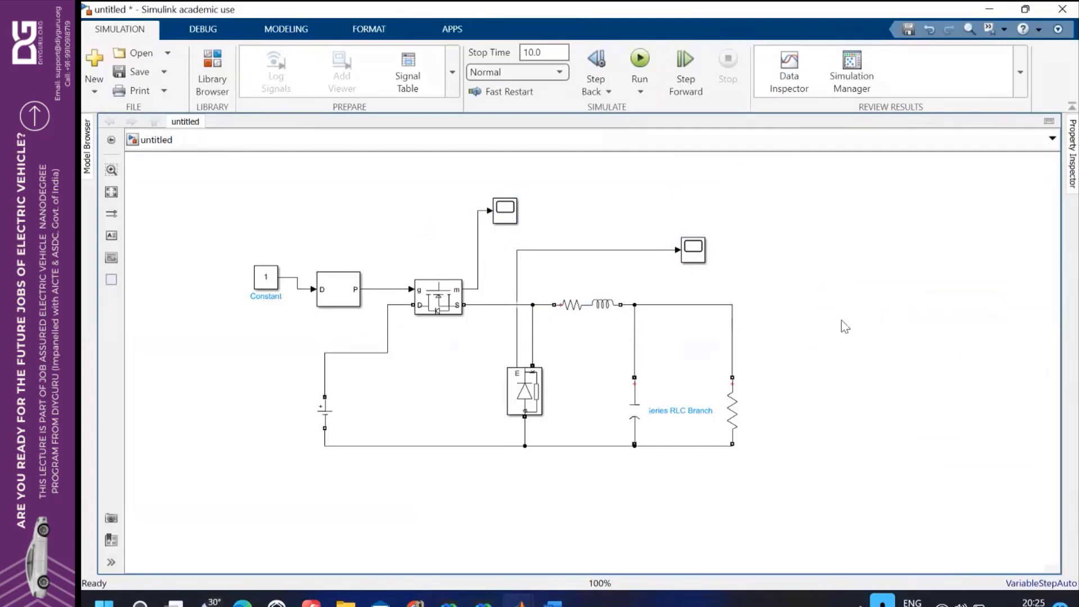
- Try to add the Voltage Sensor from Electrical/Sensors & Transducers beside the resistor load
{"action": "double_click", "coordinate": [841, 319]}
{"action": "type", "text": "VOLTAGE"}
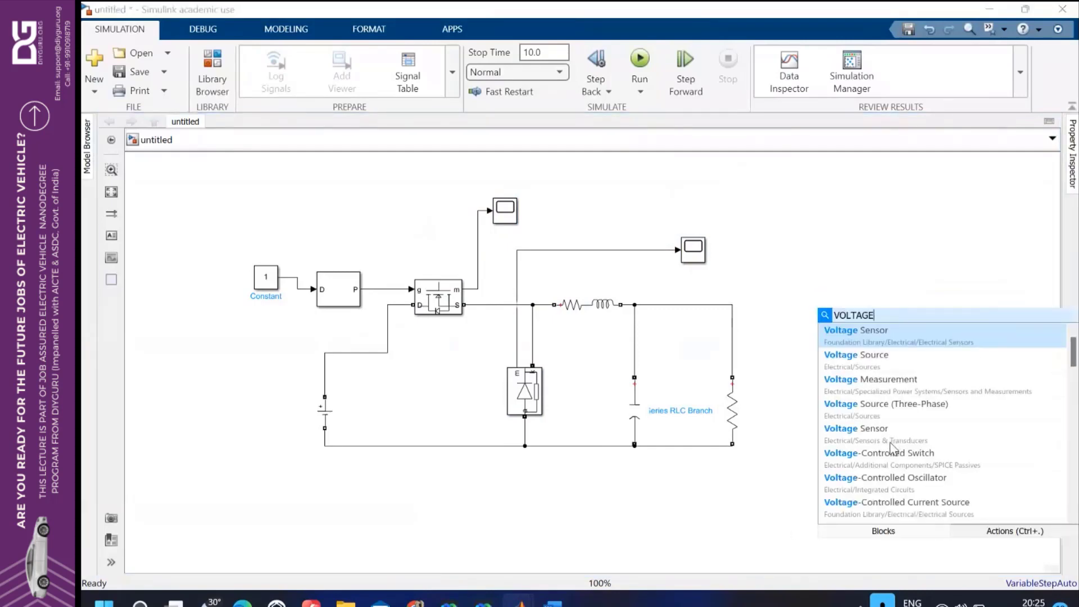
{"action": "left_click", "coordinate": [880, 437]}
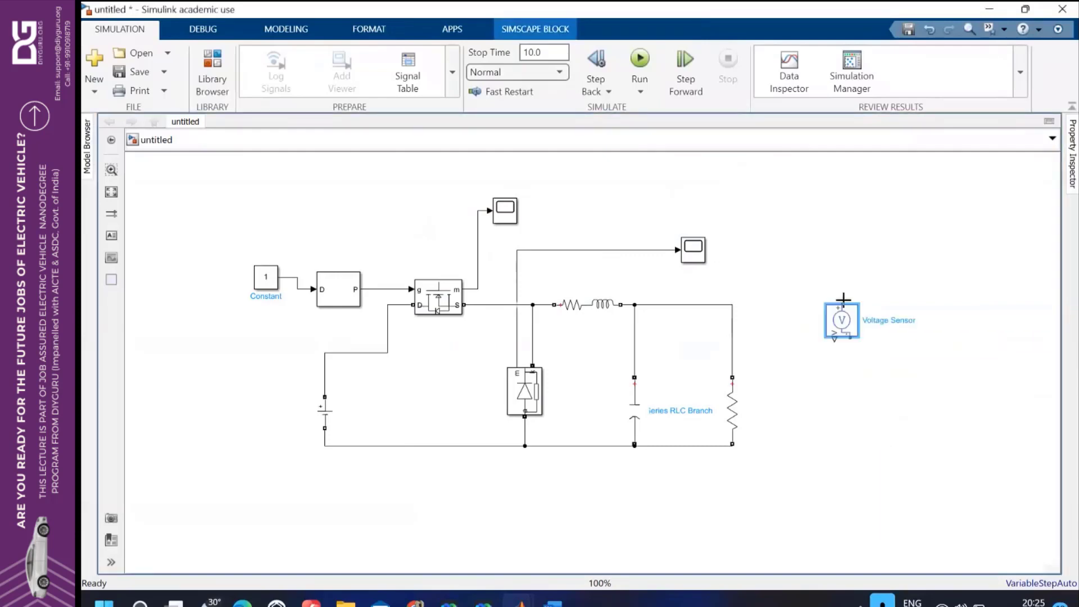
{"action": "left_click_drag", "start_coordinate": [832, 274], "coordinate": [879, 385]}
{"action": "key", "text": "Delete"}
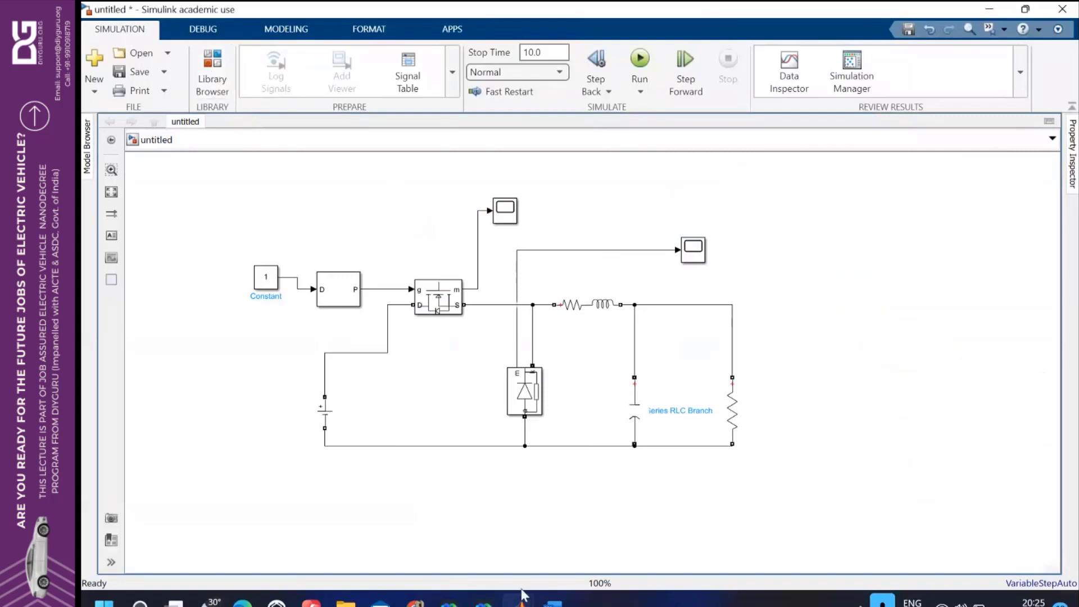
- Search the block library for "VOLTAGE SENSOR"
{"action": "left_click", "coordinate": [210, 64]}
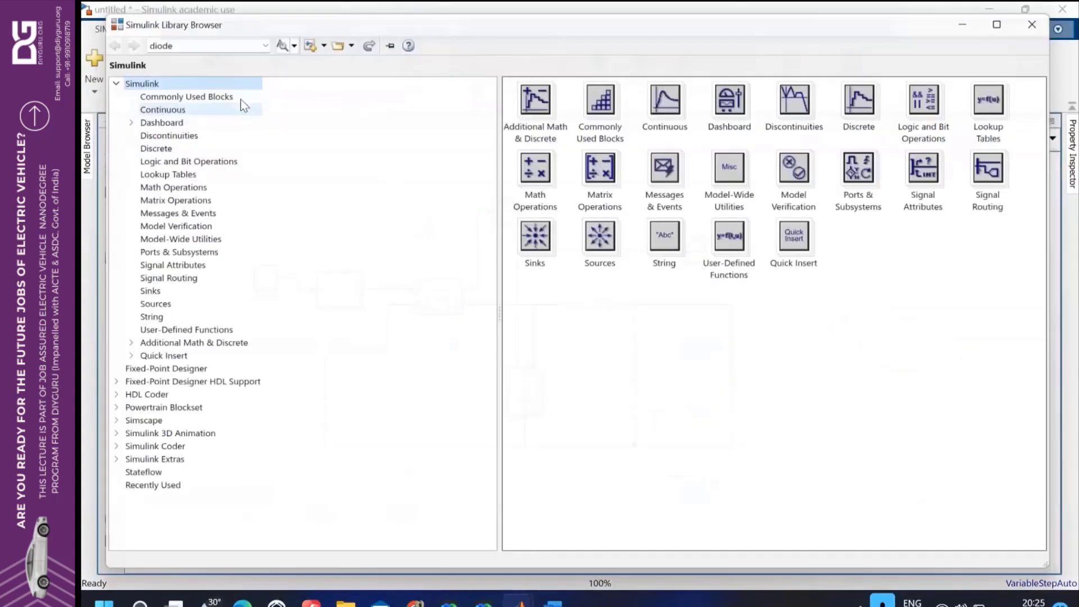
{"action": "left_click", "coordinate": [212, 35]}
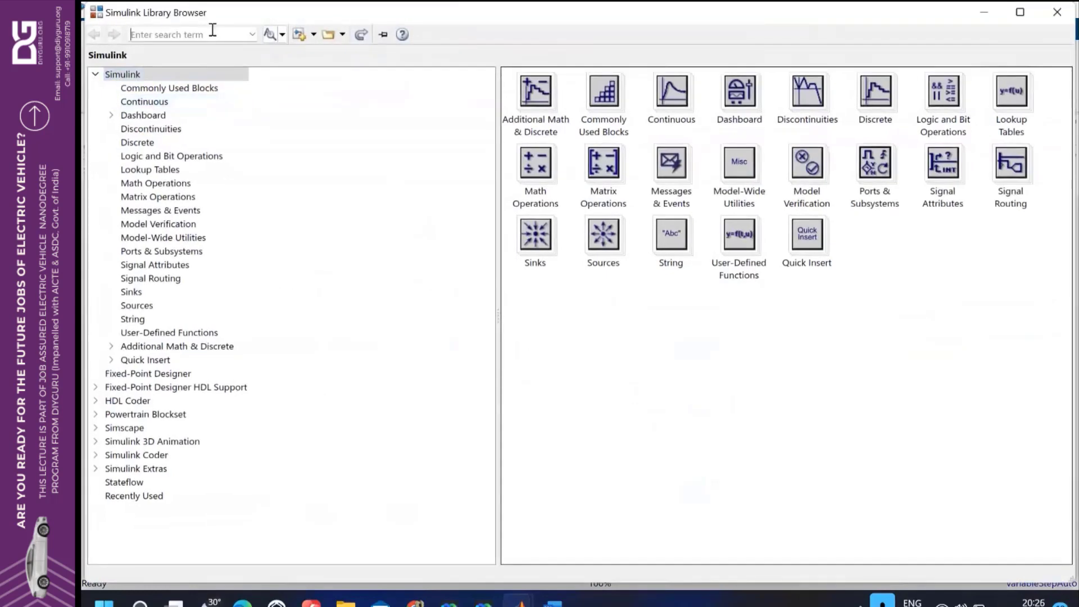
{"action": "type", "text": "VOLTAGE SESNSOR"}
{"action": "key", "text": "Return"}
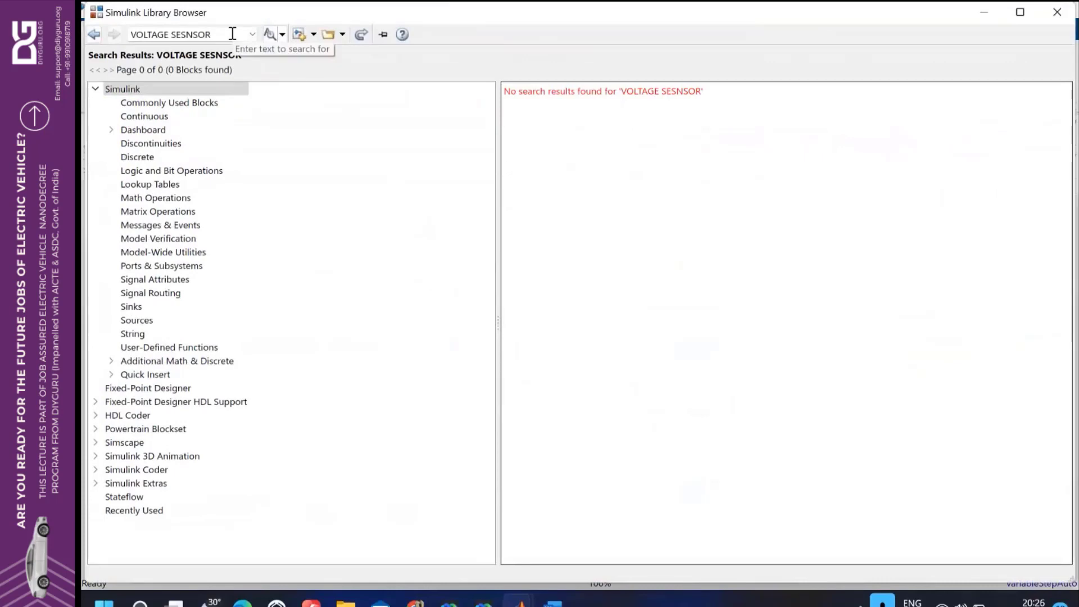
{"action": "key", "text": "BackSpace"}
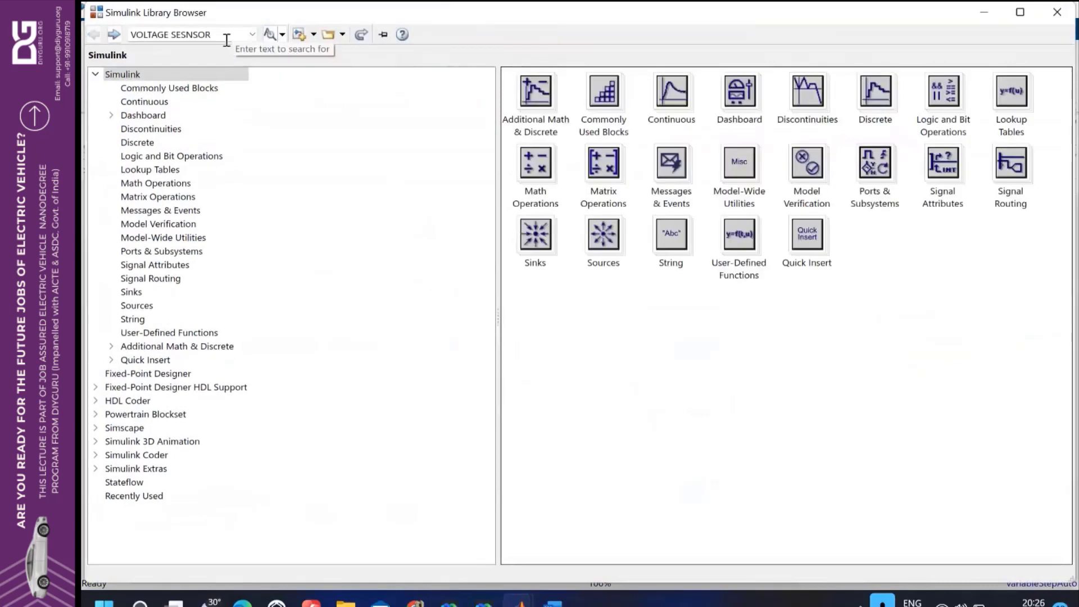
{"action": "left_click", "coordinate": [227, 39]}
{"action": "key", "text": "BackSpace"}
{"action": "type", "text": "VOL"}
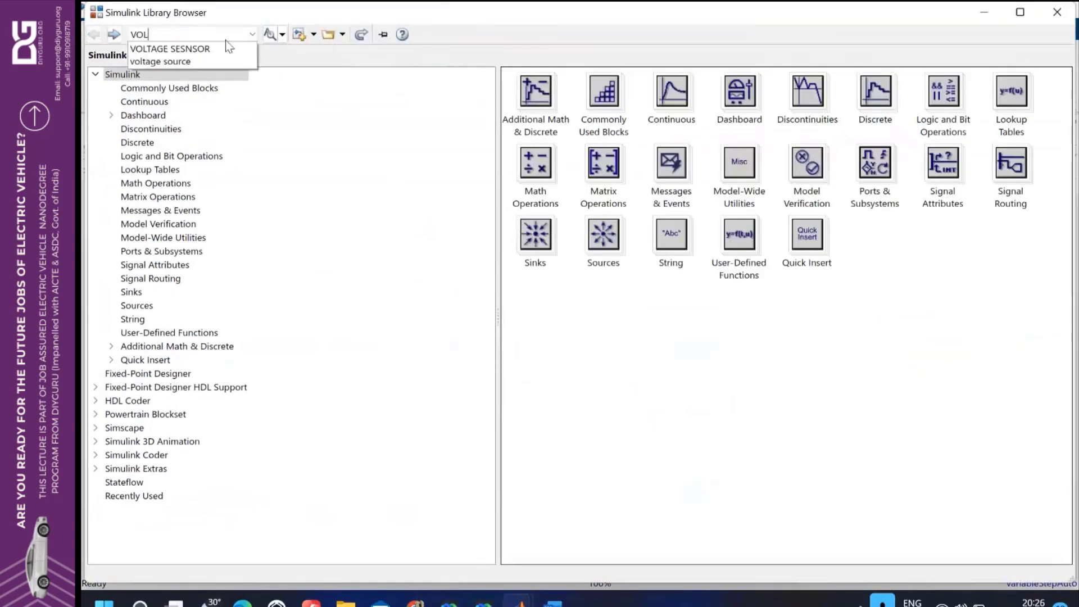
{"action": "type", "text": "TAGE SENS"}
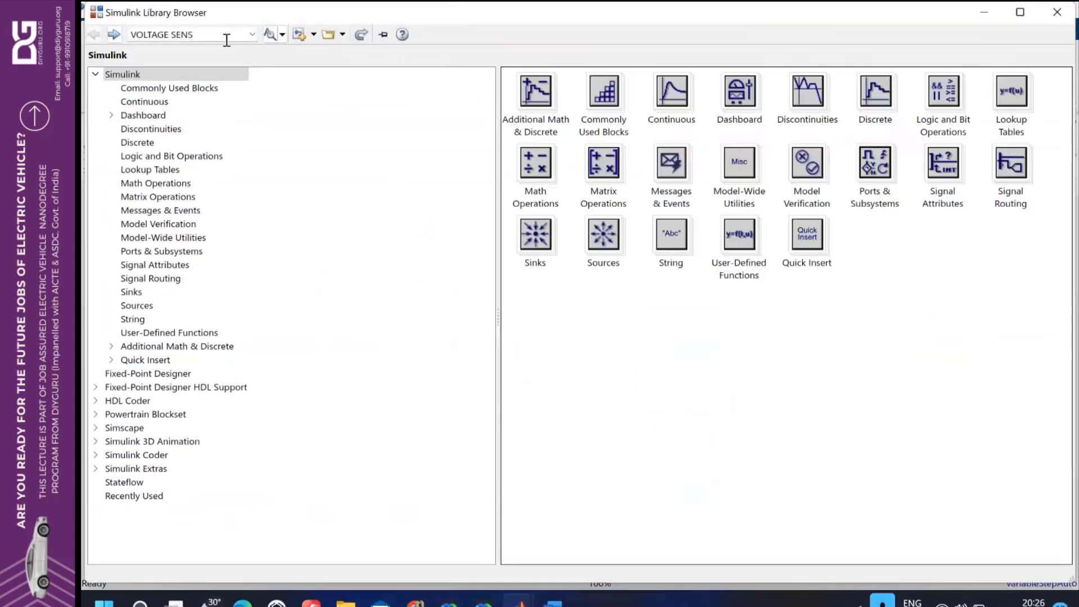
{"action": "type", "text": "OR"}
{"action": "key", "text": "Return"}
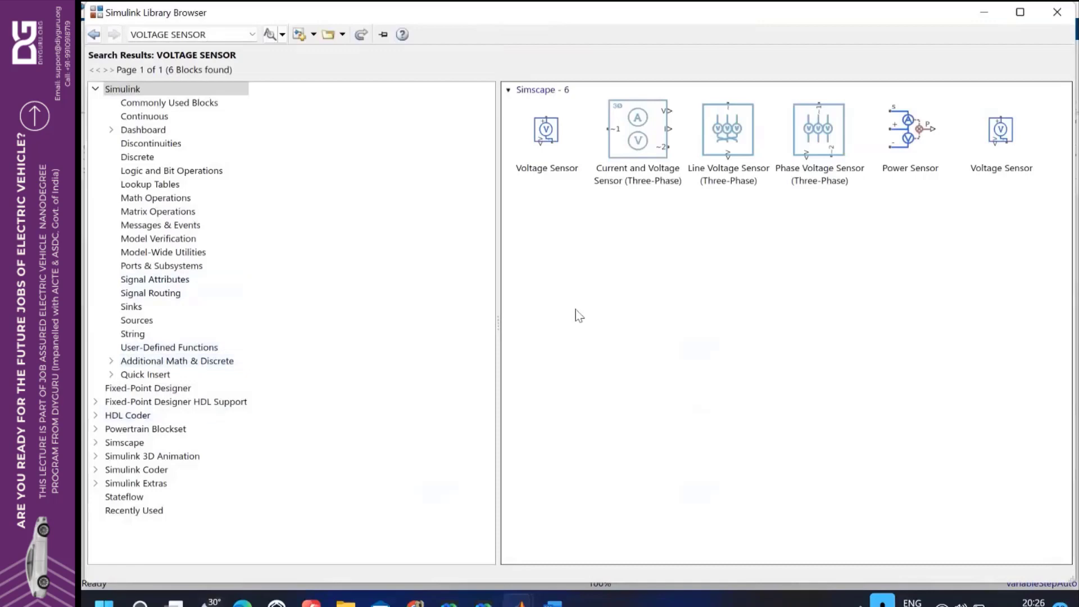
- Switch to the power_BuckConverter model and examine its Vout = D x Vin note and the output voltage calculation above the load measurement
{"action": "left_click", "coordinate": [563, 597]}
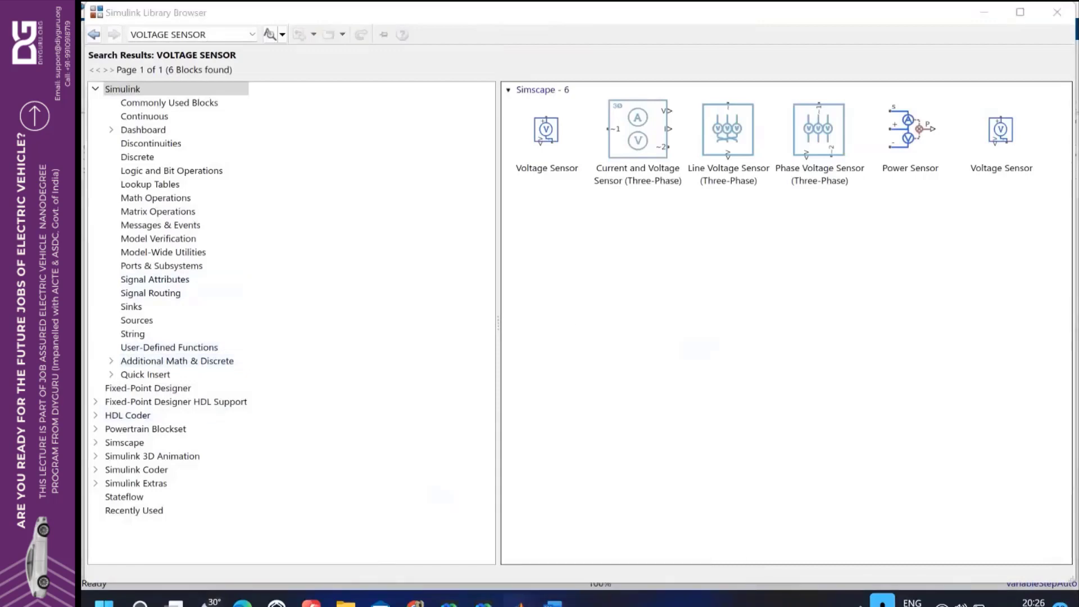
{"action": "mouse_move", "coordinate": [522, 602]}
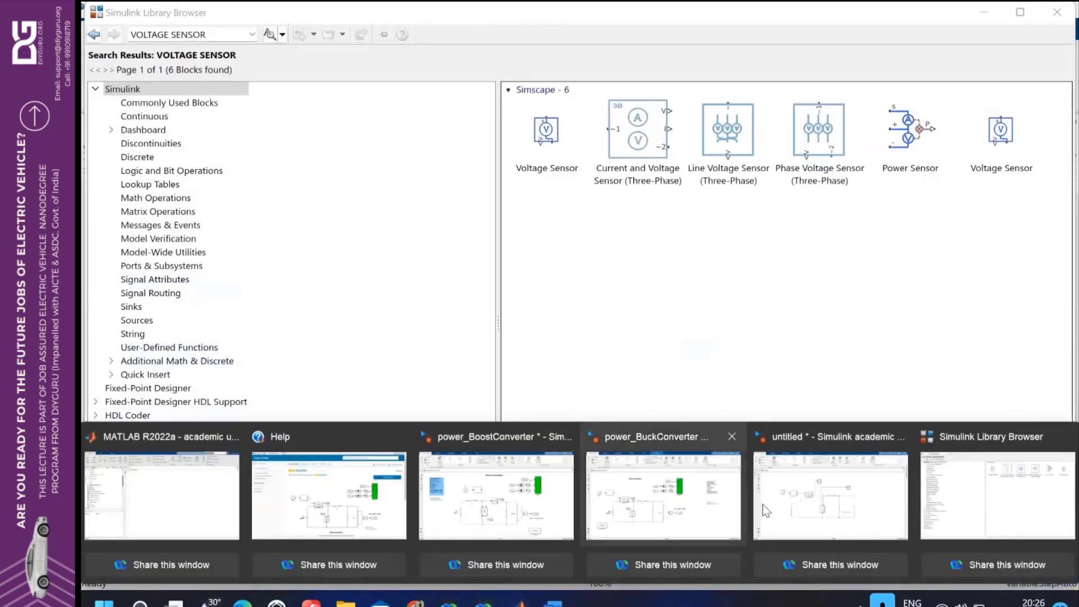
{"action": "left_click", "coordinate": [731, 503]}
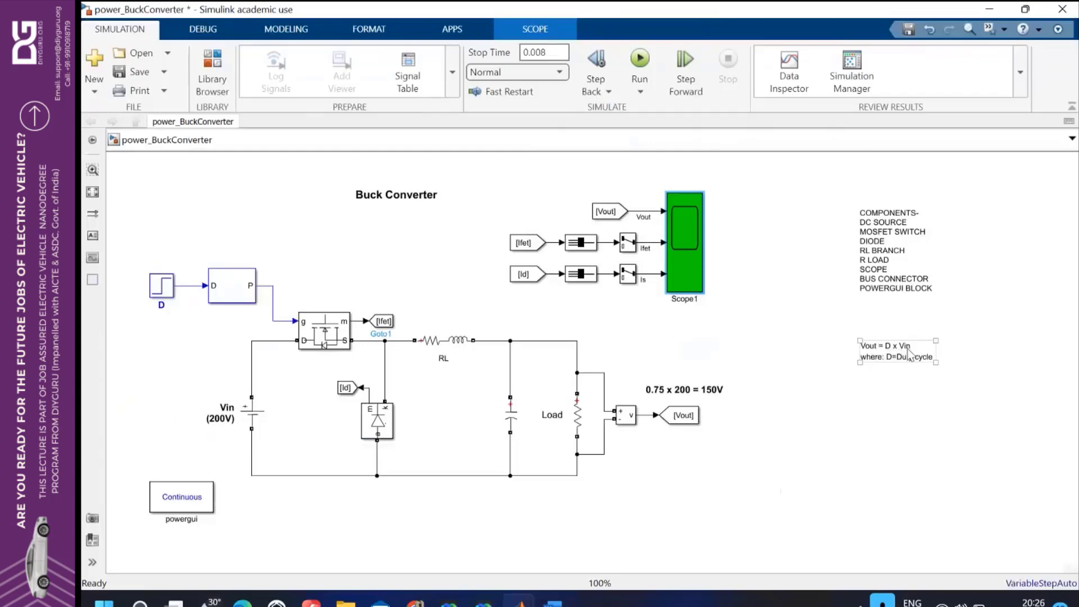
{"action": "left_click", "coordinate": [708, 456]}
{"action": "left_click", "coordinate": [719, 392]}
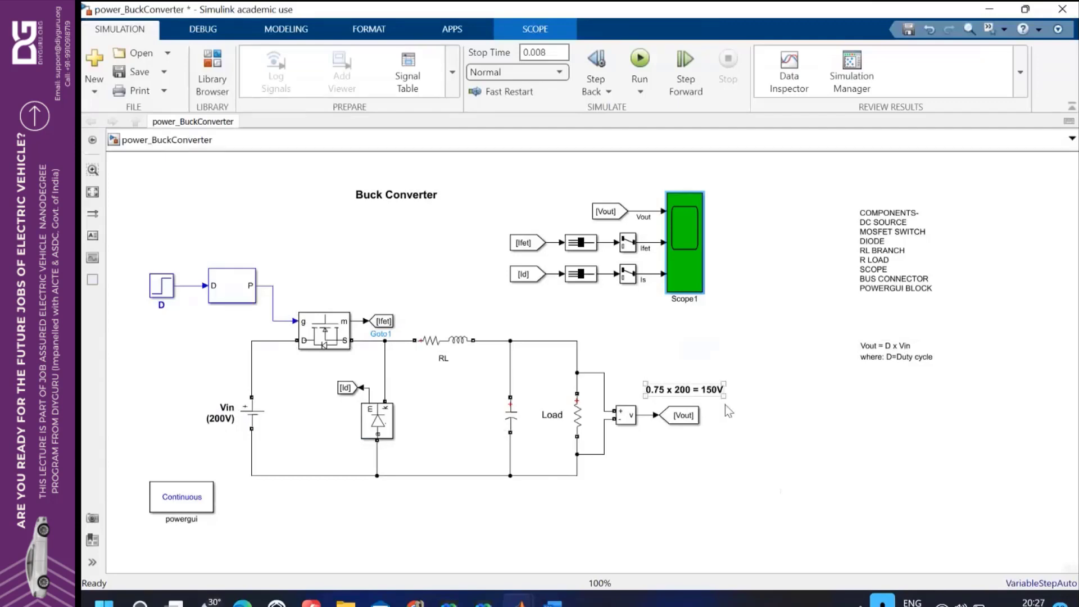
{"action": "left_click", "coordinate": [889, 360]}
{"action": "left_click", "coordinate": [737, 433]}
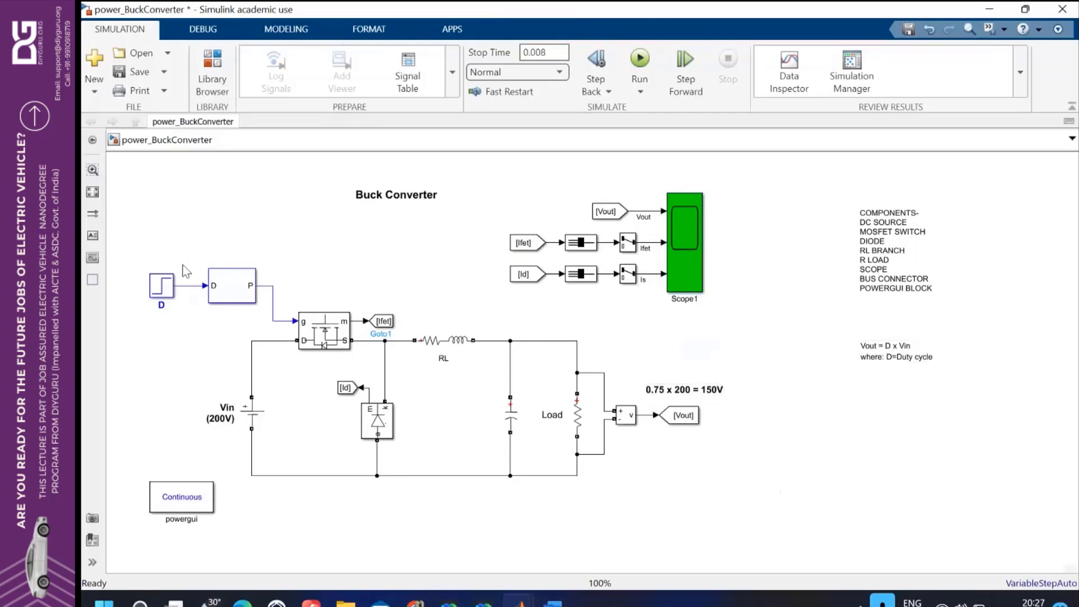
- Replace the Step block feeding the PWM generator's D input with a Simulink Constant block
{"action": "left_click", "coordinate": [161, 295]}
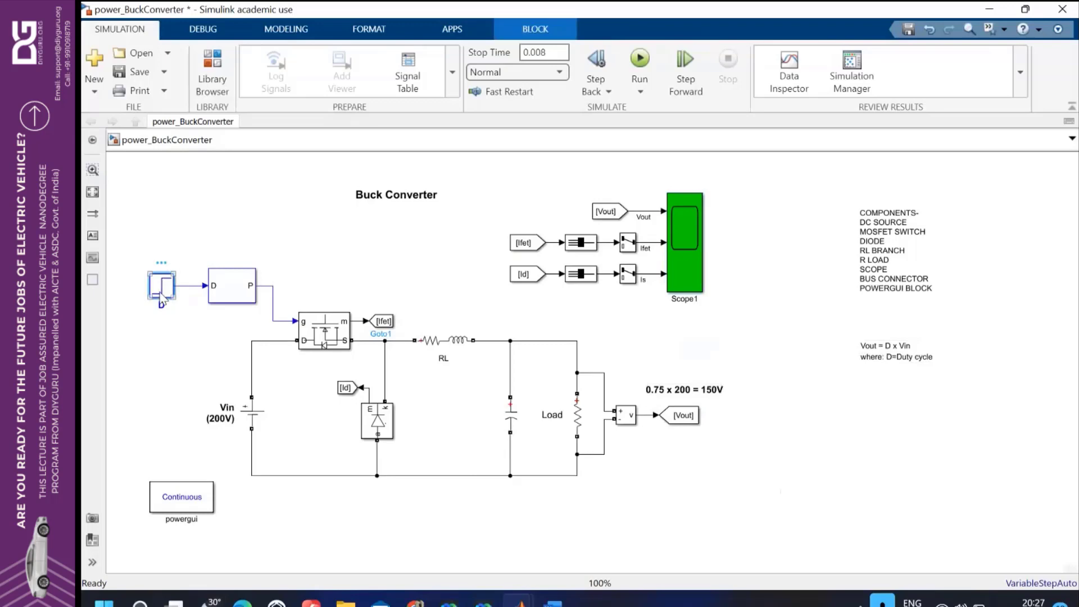
{"action": "key", "text": "Delete"}
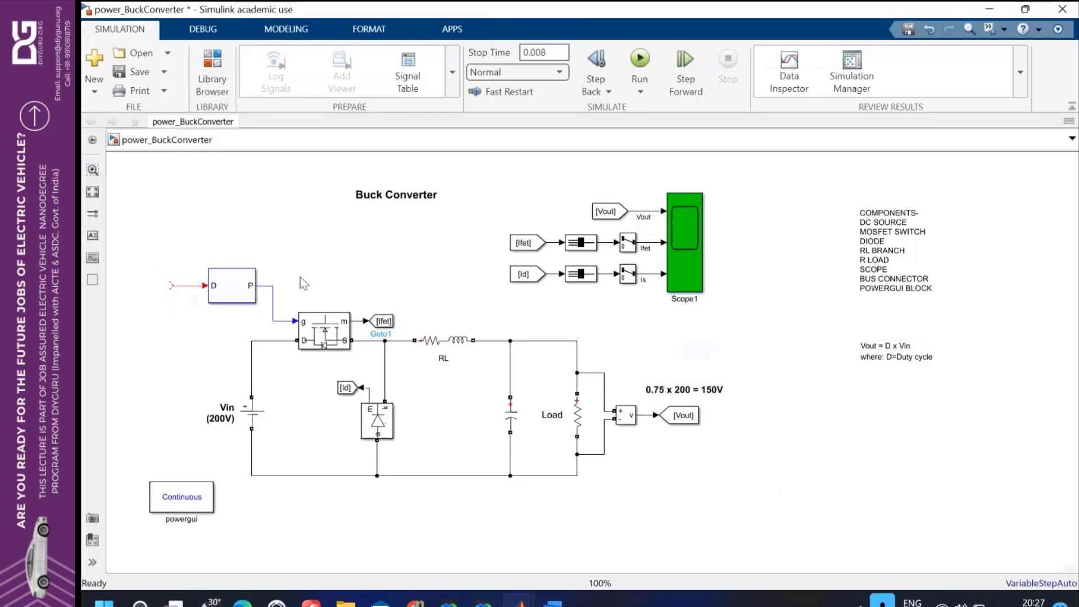
{"action": "double_click", "coordinate": [303, 282]}
{"action": "type", "text": "COND"}
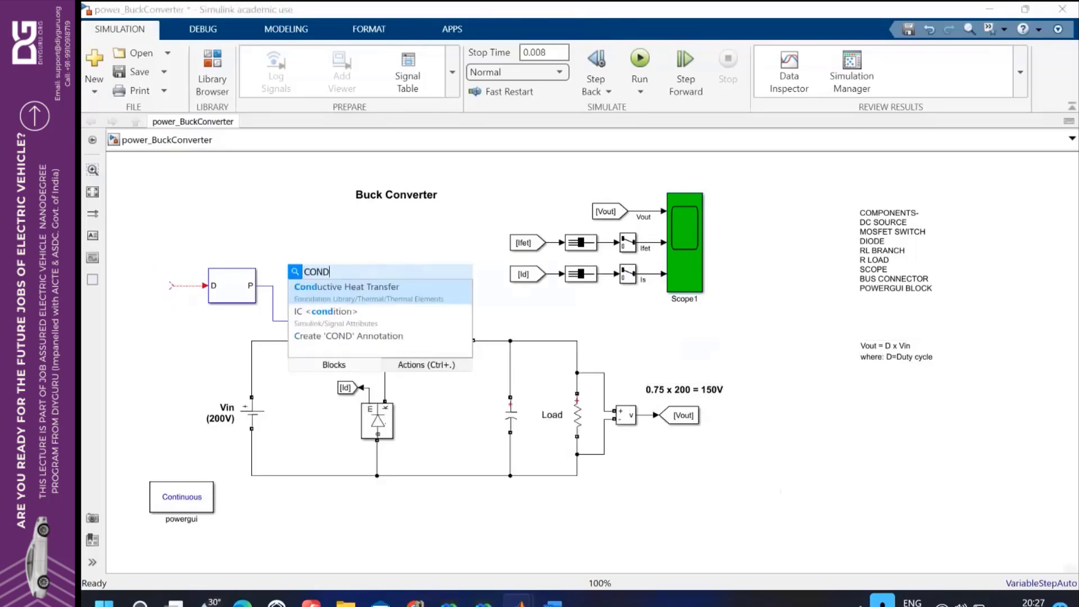
{"action": "key", "text": "BackSpace"}
{"action": "type", "text": "STA"}
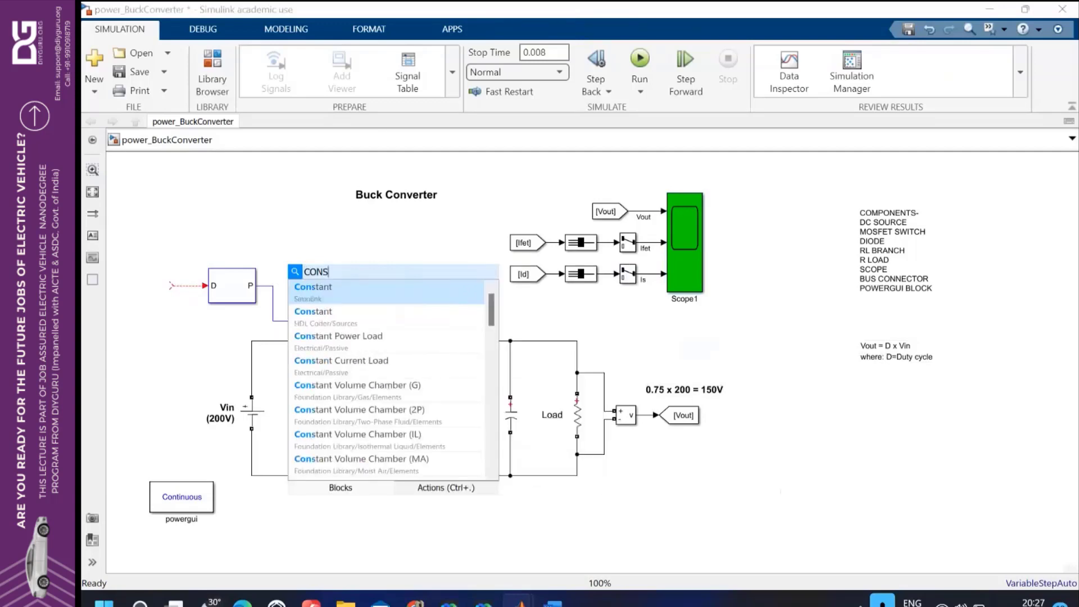
{"action": "left_click", "coordinate": [323, 299]}
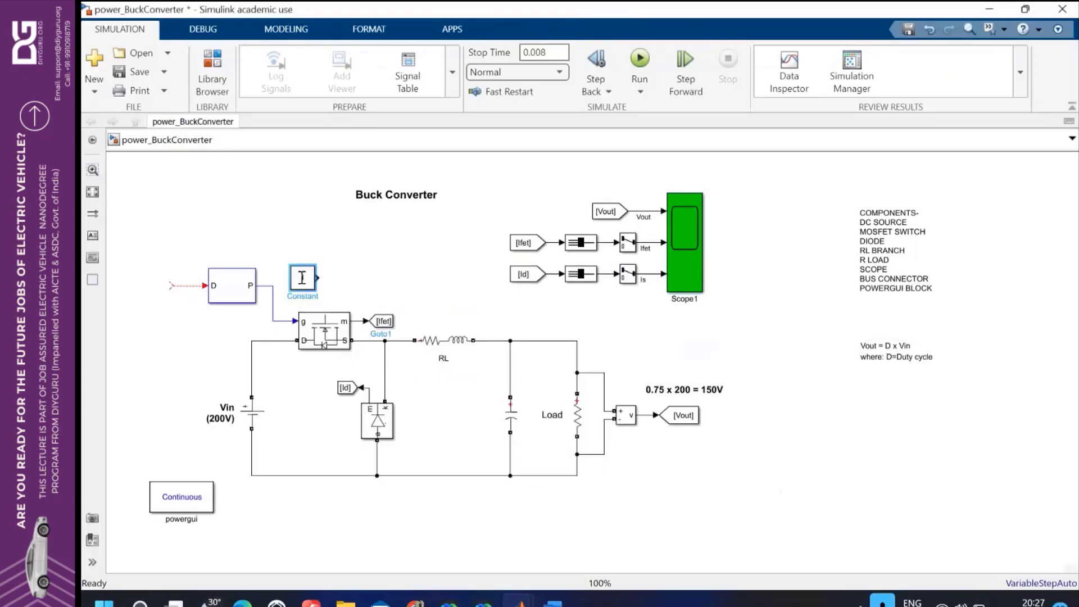
{"action": "left_click_drag", "start_coordinate": [304, 291], "coordinate": [162, 293]}
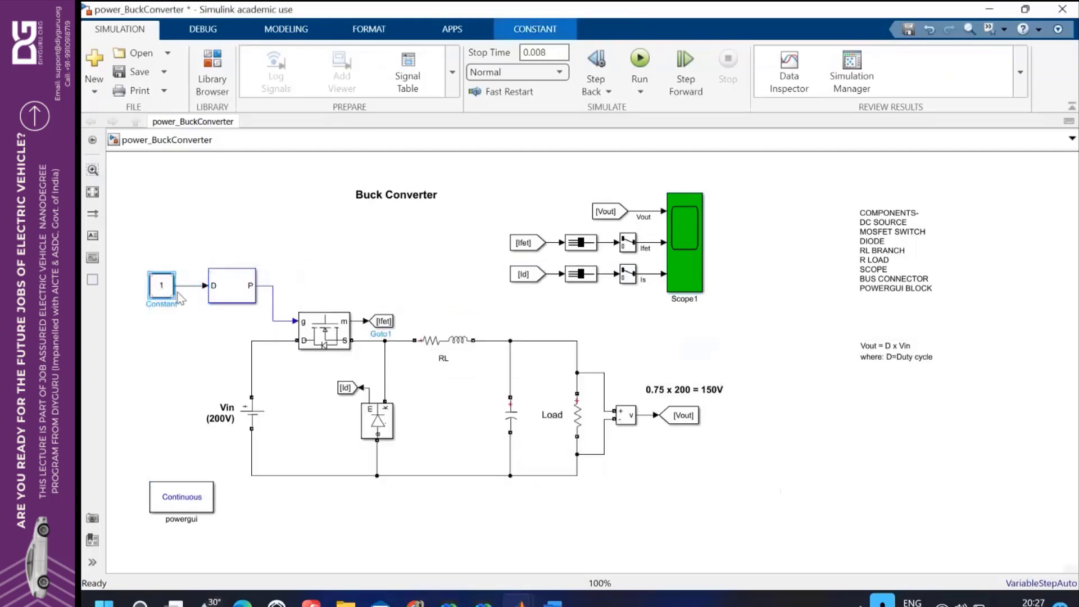
- Set the Constant block's value to 0.75 as the duty cycle
{"action": "left_click", "coordinate": [163, 284]}
{"action": "type", "text": "0"}
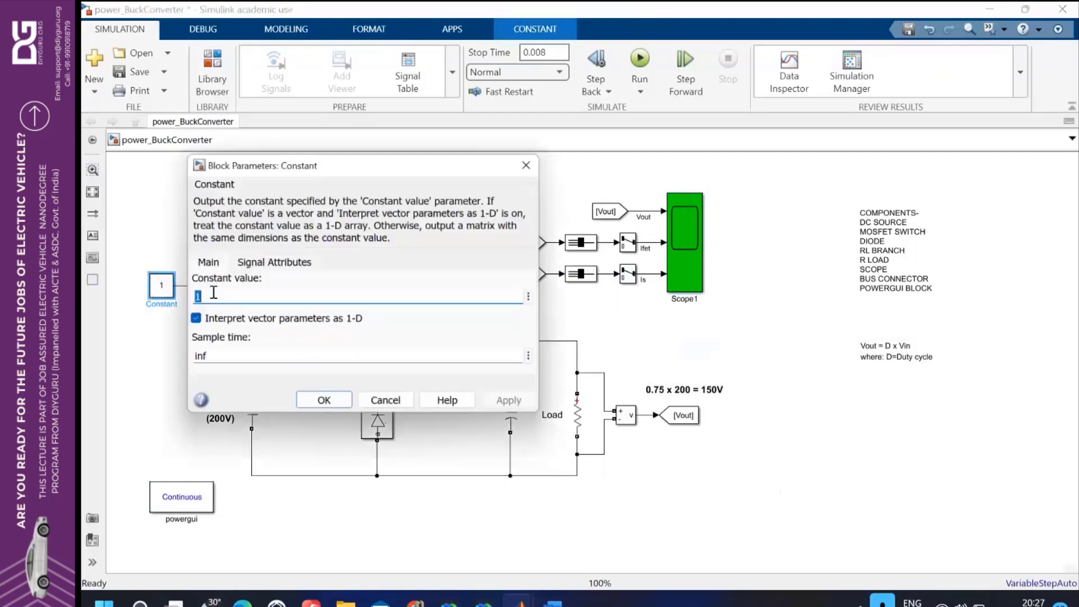
{"action": "type", "text": "0.75"}
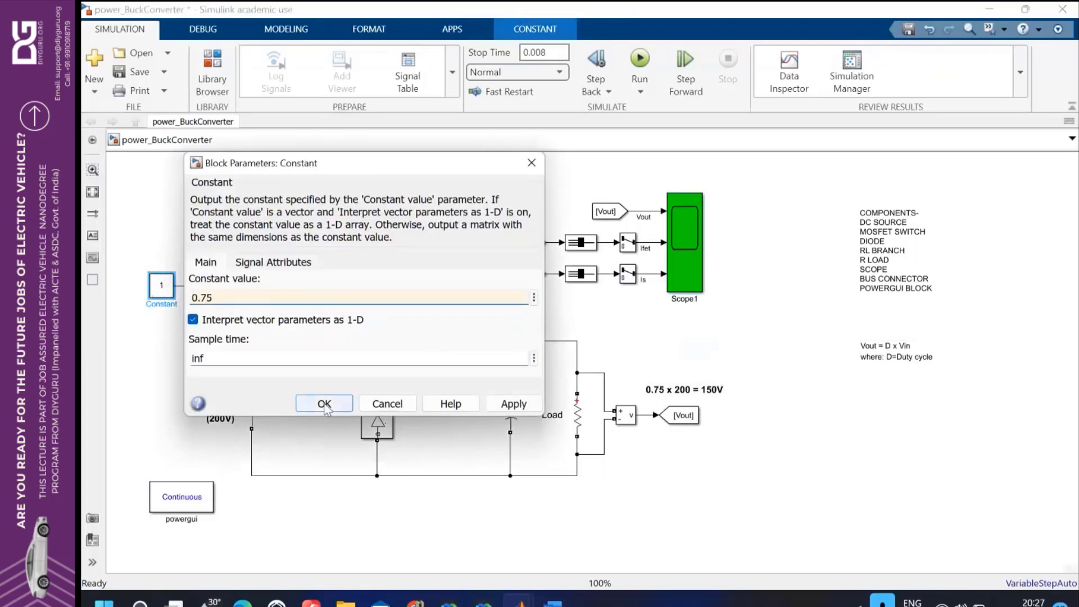
{"action": "left_click", "coordinate": [325, 404]}
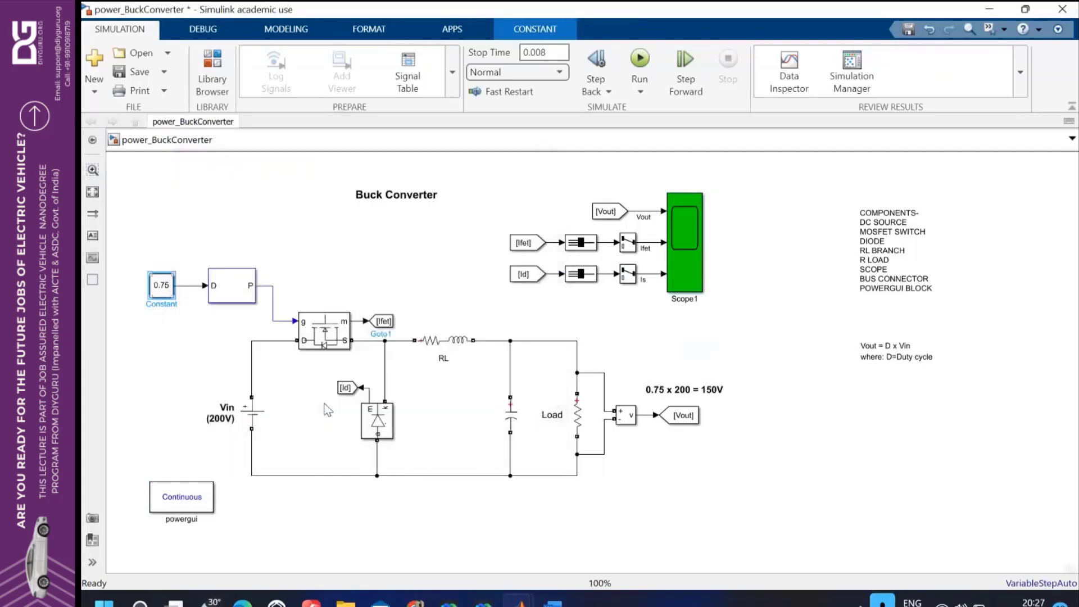
{"action": "left_click", "coordinate": [337, 287]}
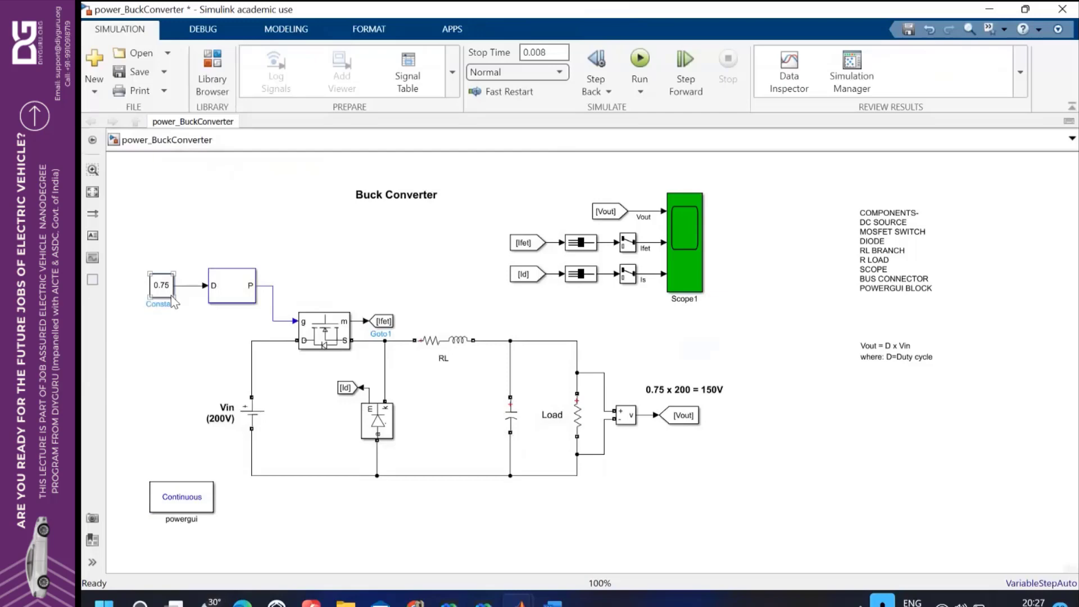
- Review the PWM generator's switching frequency and sample time, and the RL branch's resistance and inductance
{"action": "double_click", "coordinate": [230, 288]}
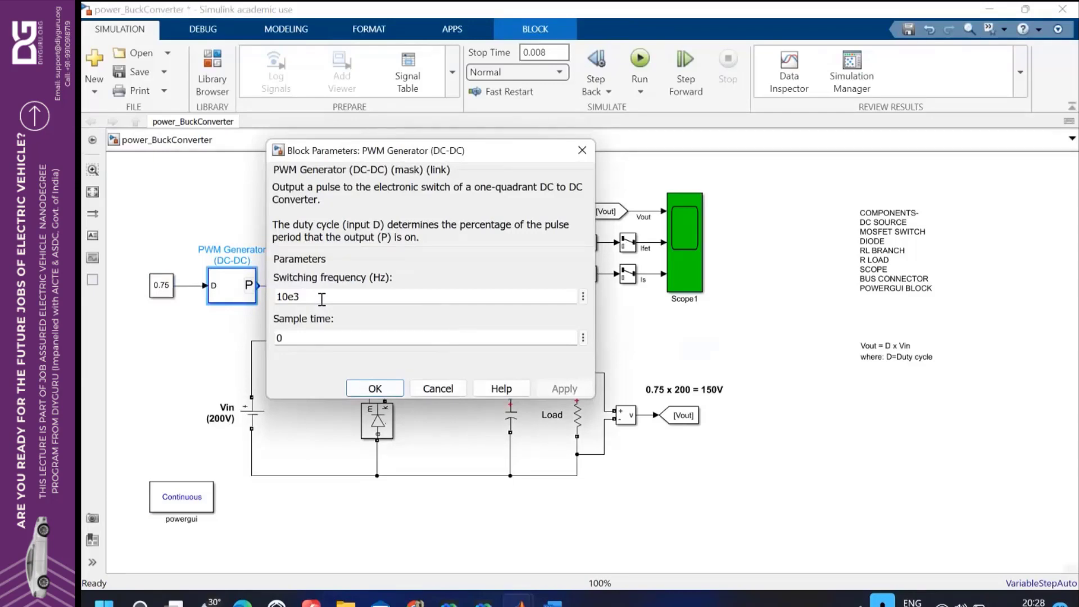
{"action": "left_click", "coordinate": [393, 390]}
{"action": "left_click", "coordinate": [362, 336]}
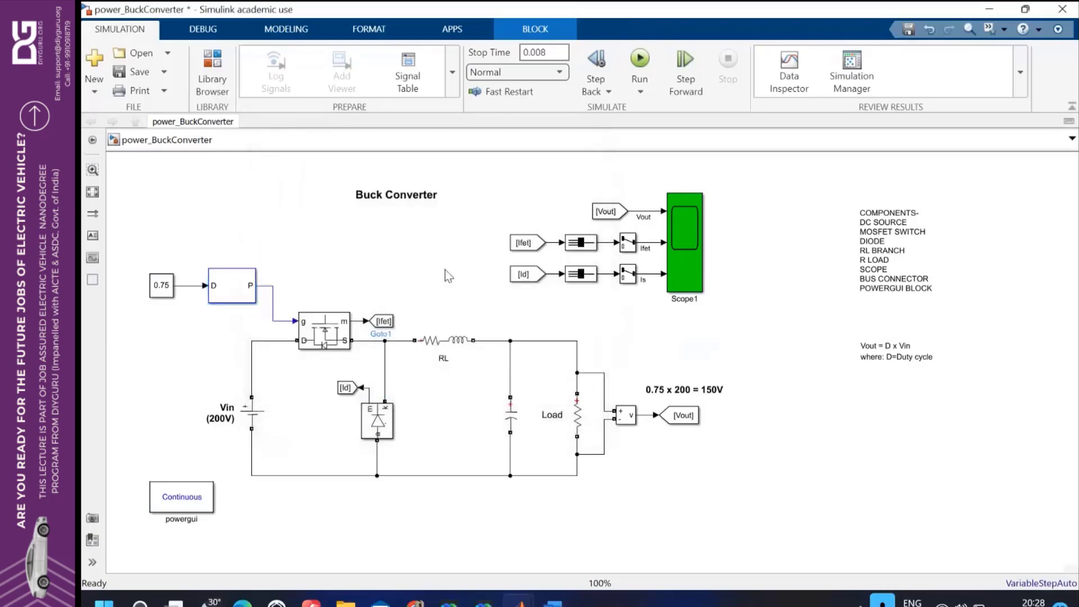
{"action": "left_click", "coordinate": [454, 347]}
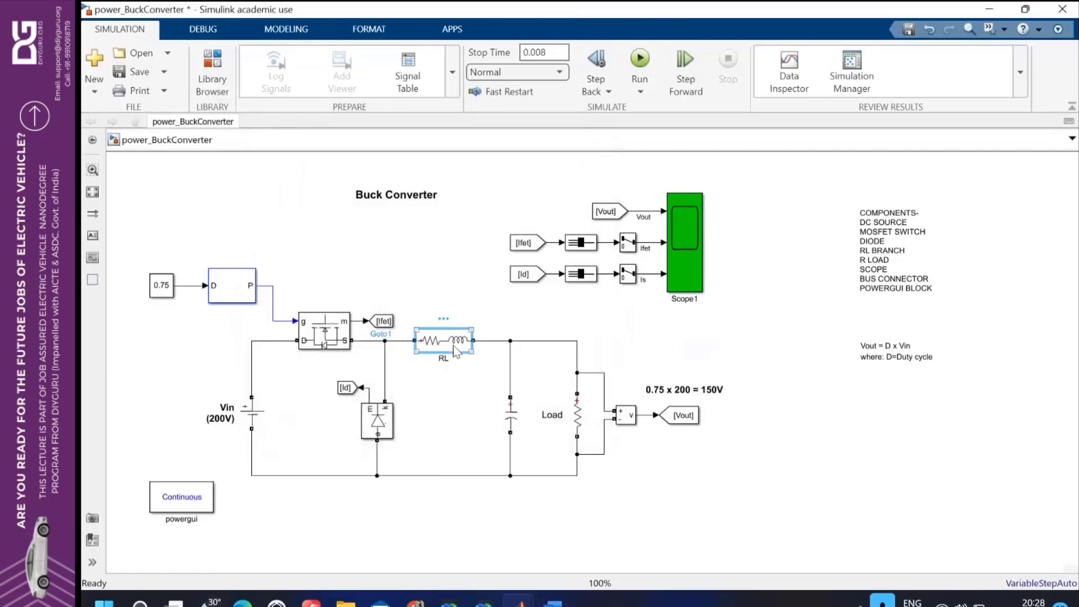
{"action": "double_click", "coordinate": [453, 345]}
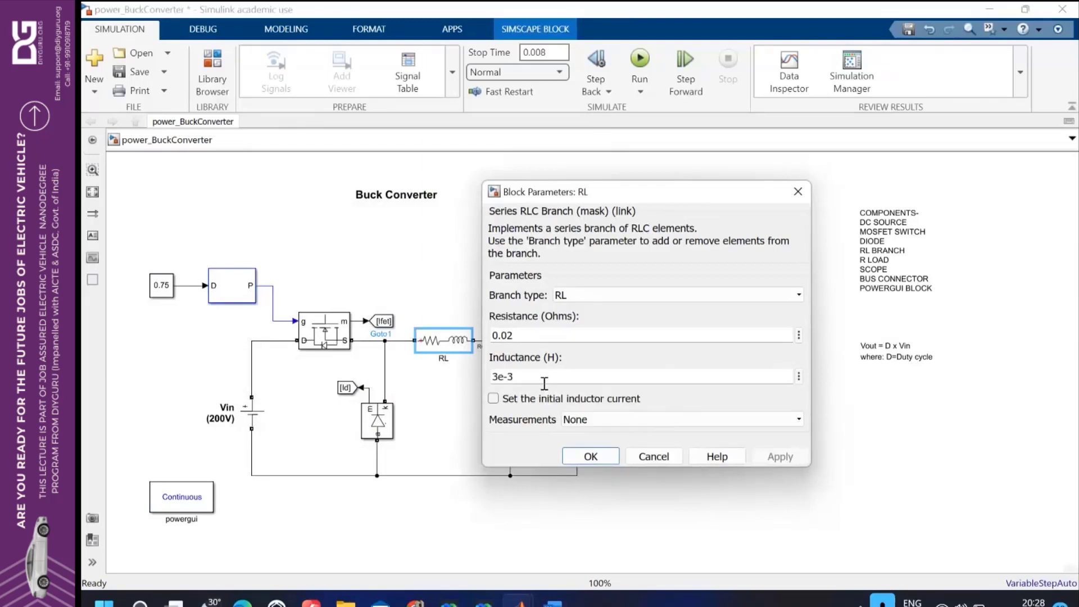
{"action": "left_click", "coordinate": [585, 456]}
- Review the capacitor branch's capacitance and the diode's resistance, forward voltage and snubber parameters
{"action": "left_click", "coordinate": [510, 415]}
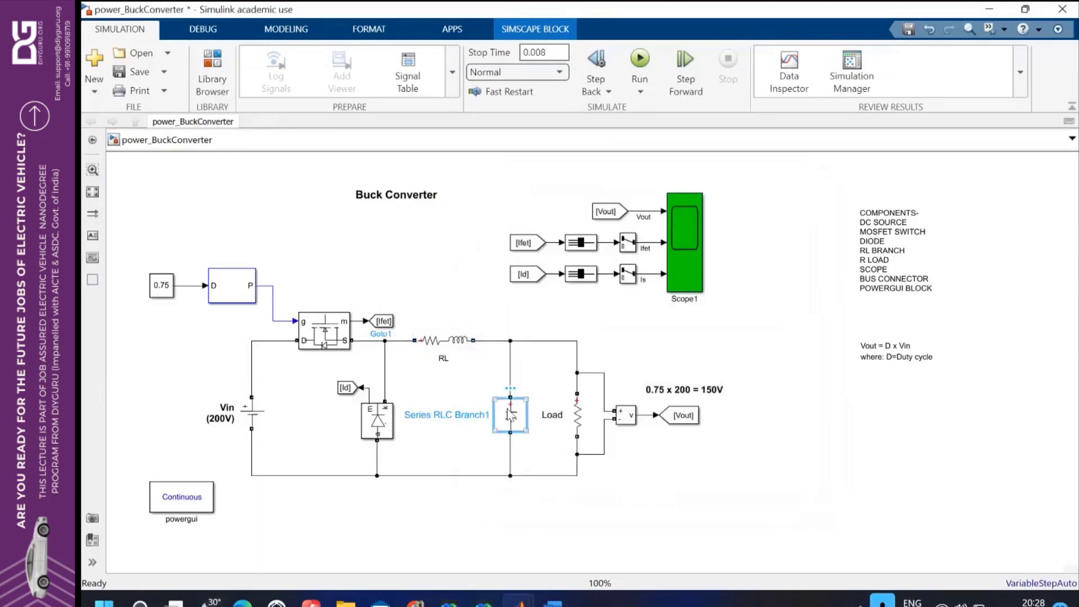
{"action": "double_click", "coordinate": [510, 415]}
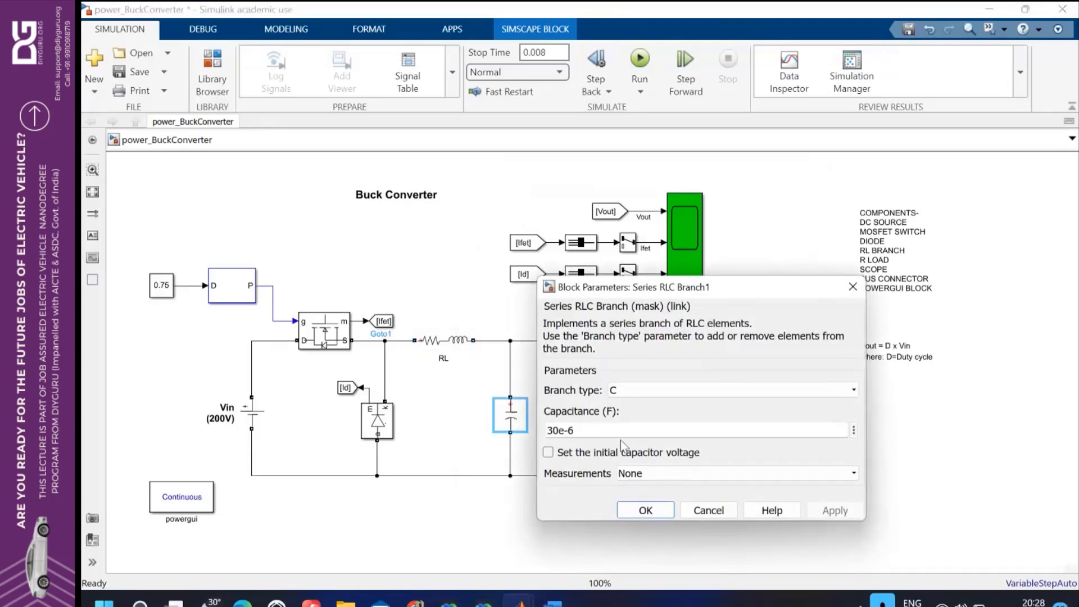
{"action": "left_click", "coordinate": [656, 520]}
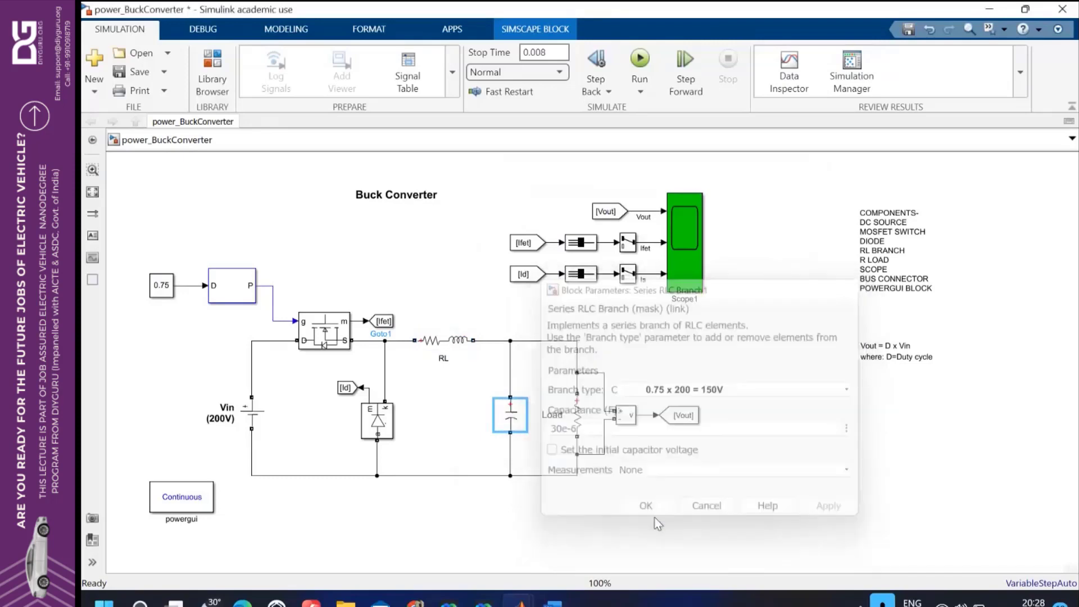
{"action": "left_click", "coordinate": [380, 427]}
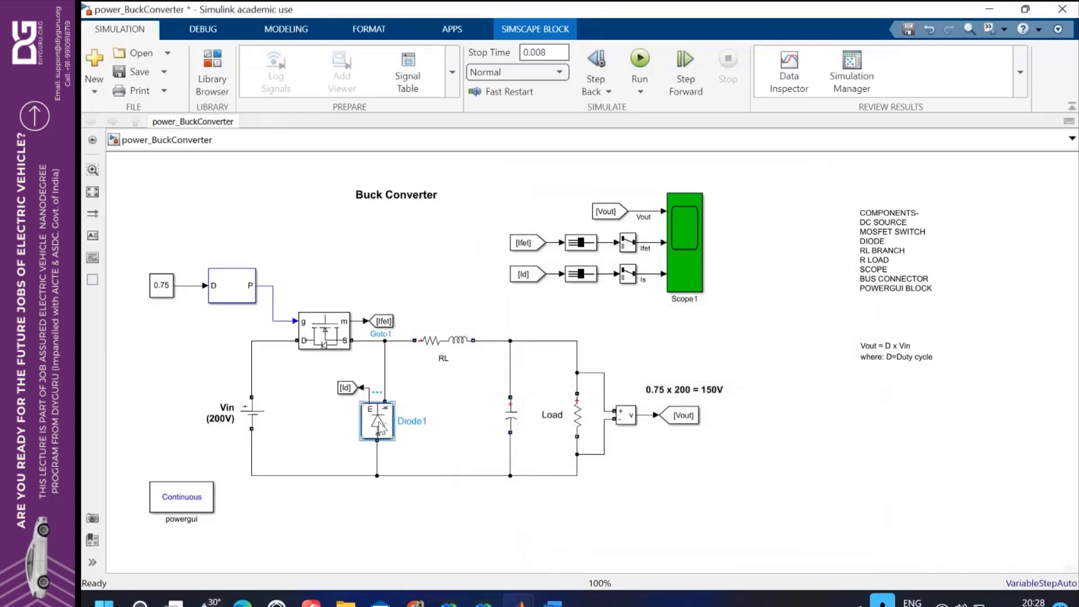
{"action": "double_click", "coordinate": [380, 423]}
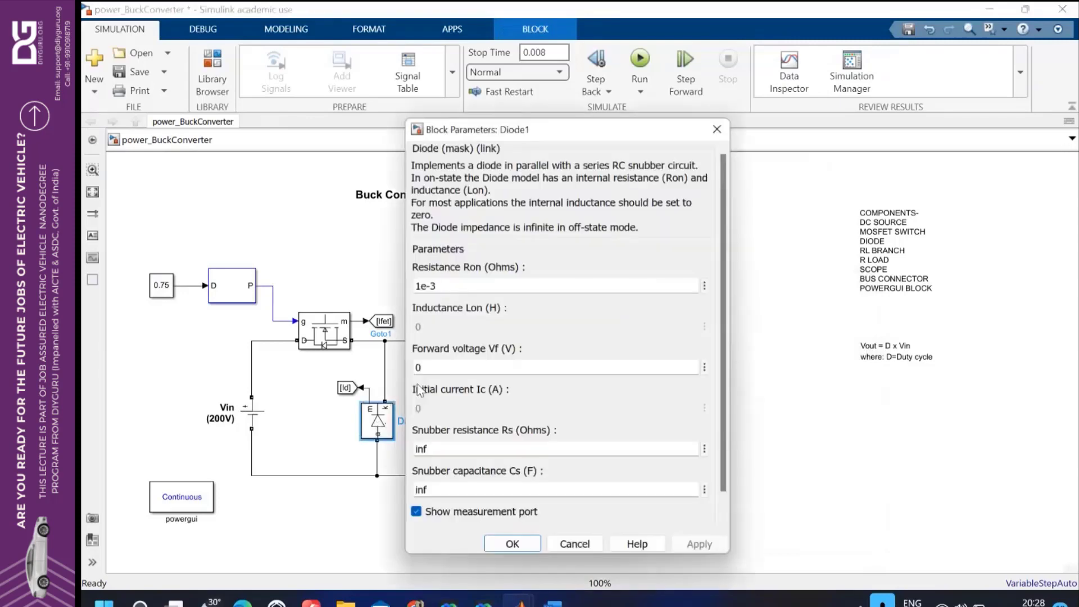
{"action": "left_click", "coordinate": [720, 129]}
- Review the load branch's resistance and the DC voltage source's amplitude in their block parameters
{"action": "left_click", "coordinate": [578, 422]}
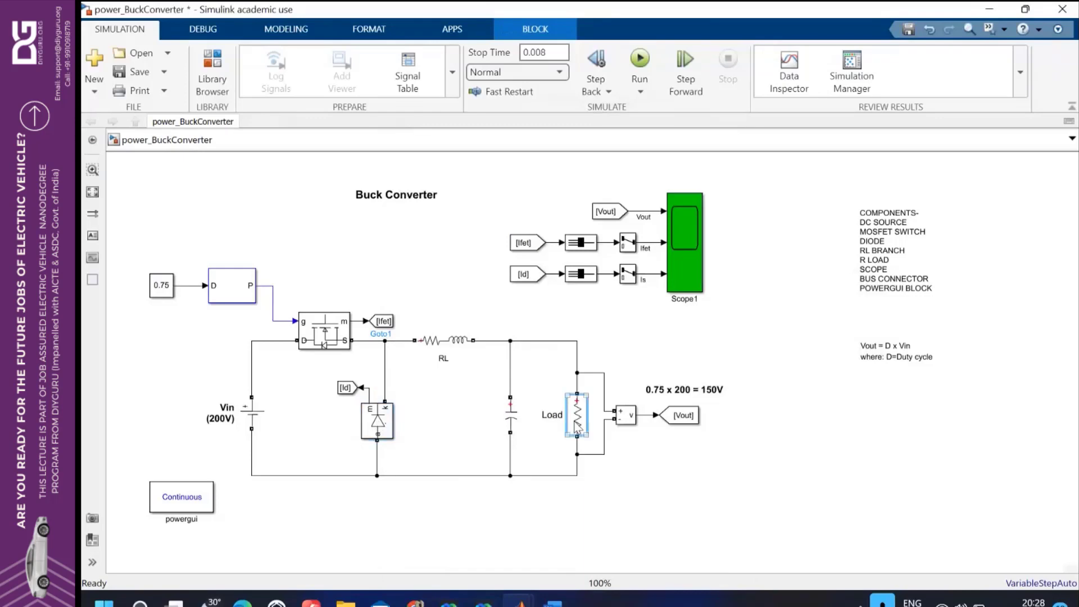
{"action": "double_click", "coordinate": [578, 425]}
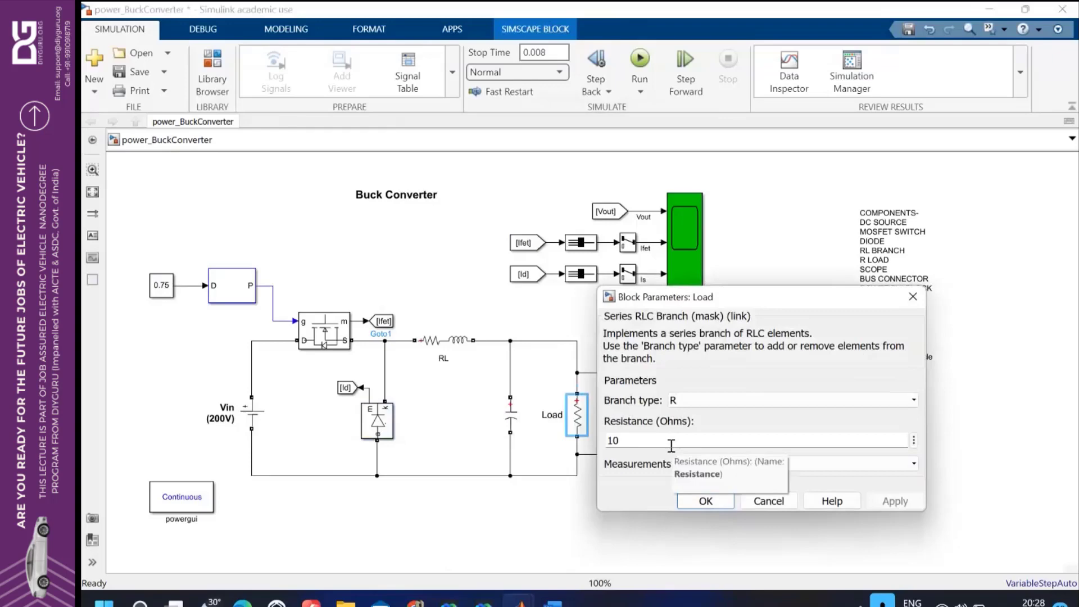
{"action": "left_click", "coordinate": [705, 501]}
{"action": "left_click", "coordinate": [464, 284]}
{"action": "left_click", "coordinate": [253, 412]}
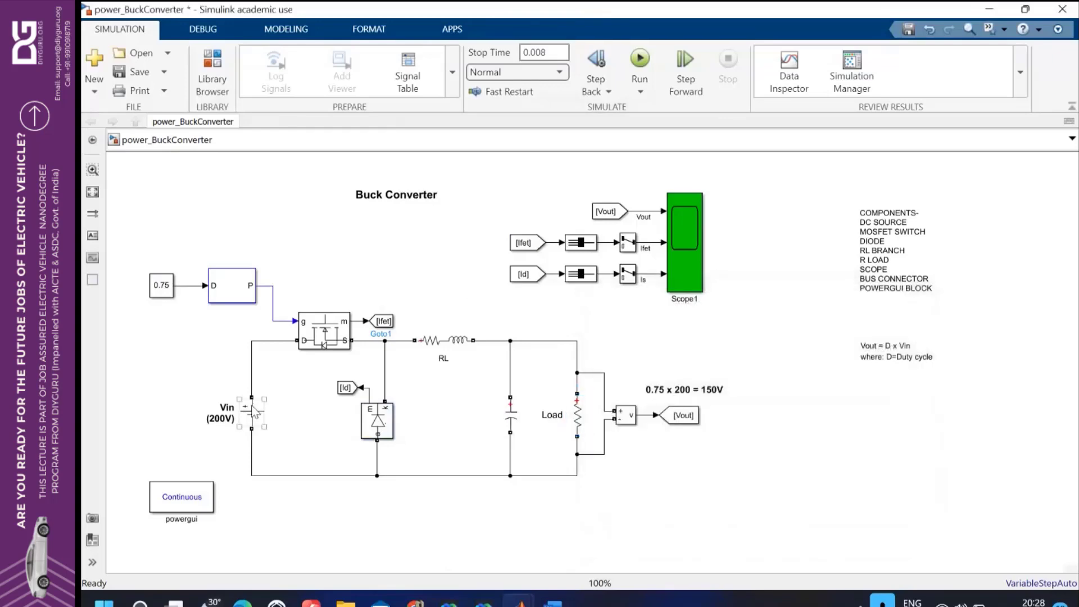
{"action": "double_click", "coordinate": [253, 412]}
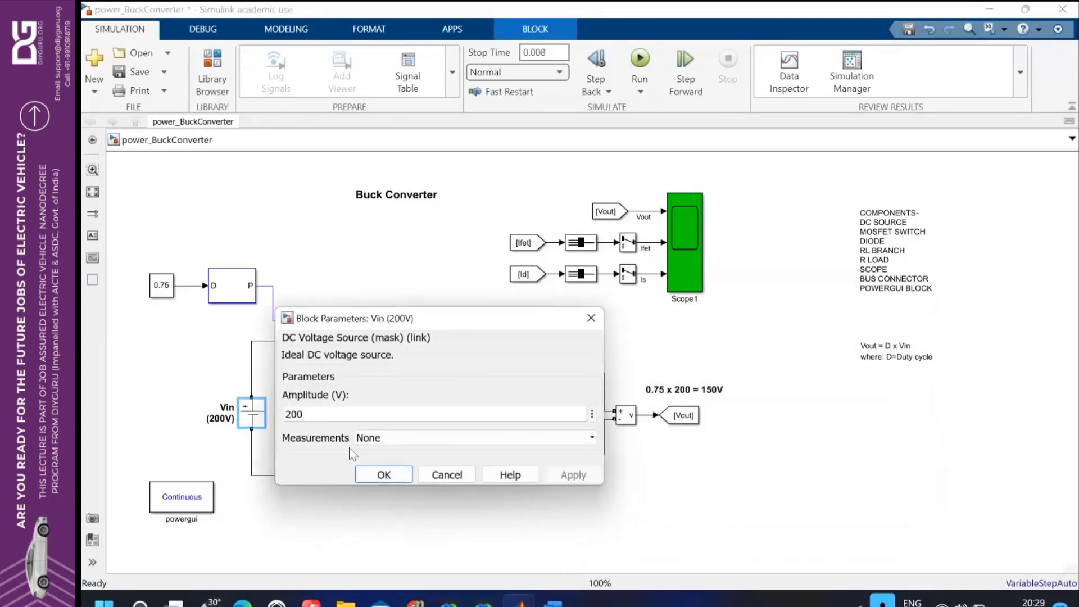
{"action": "left_click", "coordinate": [392, 475]}
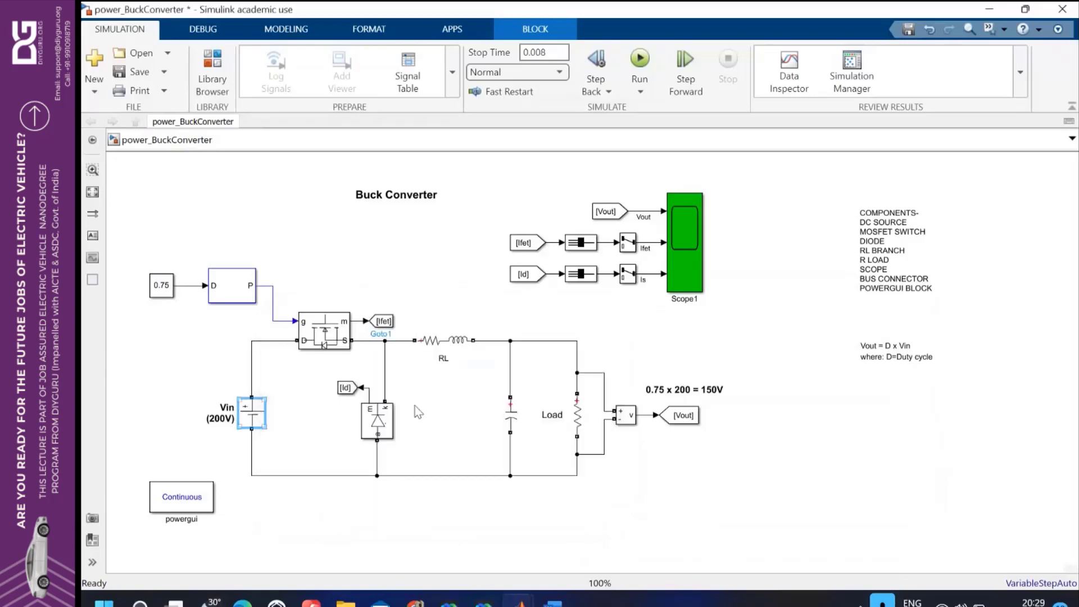
{"action": "left_click", "coordinate": [415, 406]}
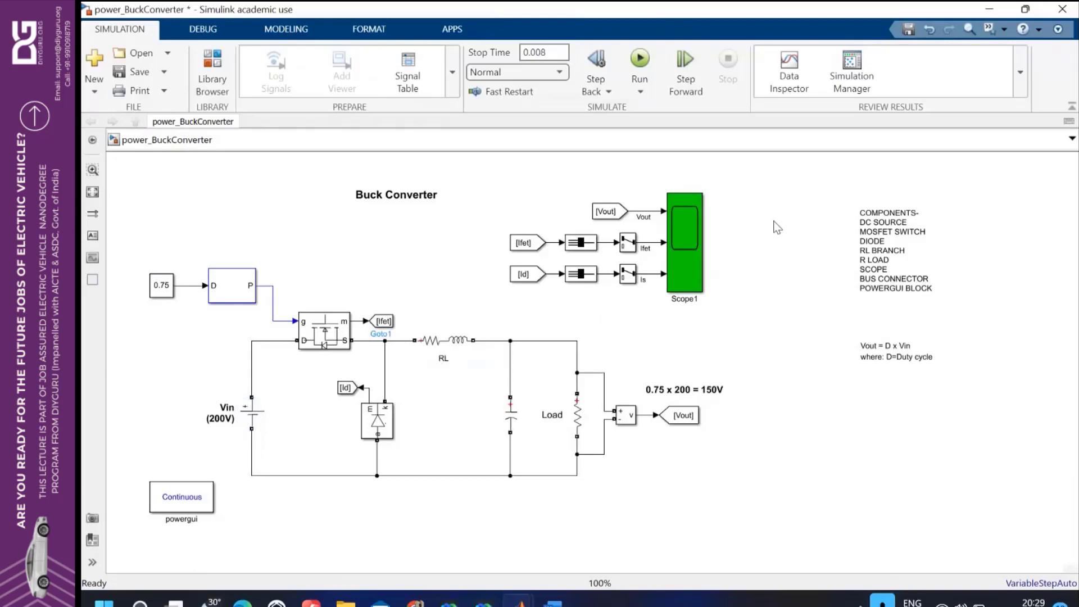
- Set the simulation stop time to 0.05, run the buck converter model and enlarge the Scope1 window
{"action": "left_click", "coordinate": [555, 51]}
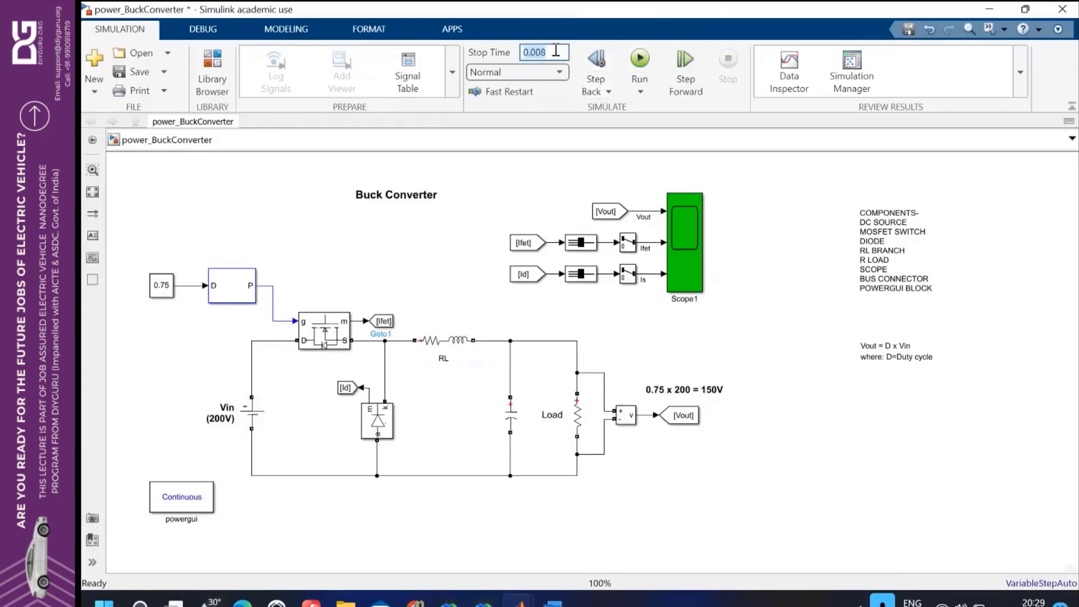
{"action": "left_click", "coordinate": [555, 50]}
{"action": "key", "text": "BackSpace"}
{"action": "key", "text": "BackSpace"}
{"action": "type", "text": "5"}
{"action": "left_click", "coordinate": [640, 58]}
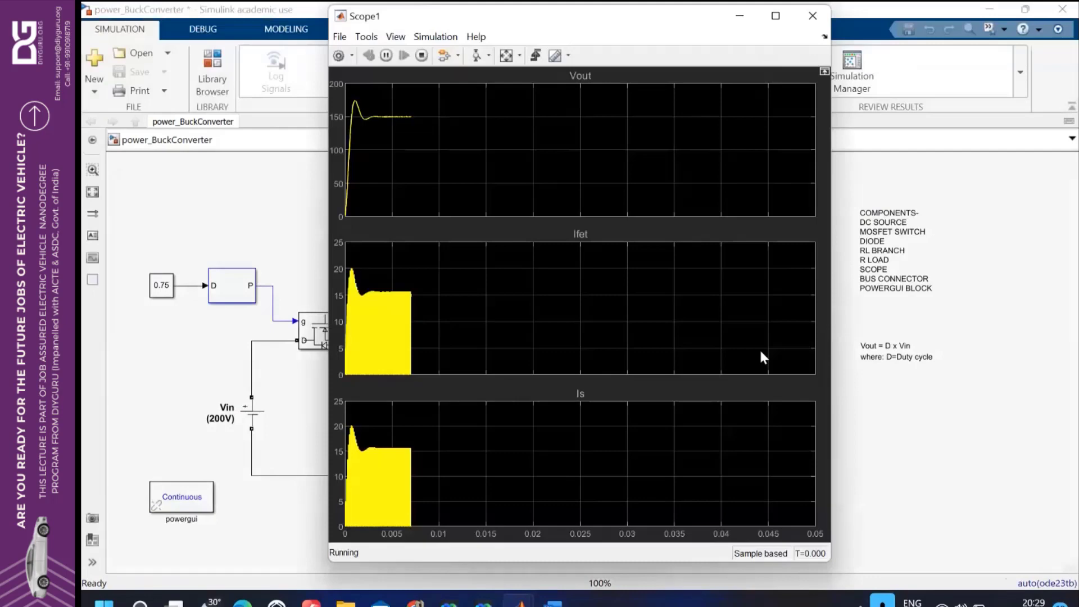
{"action": "left_click", "coordinate": [777, 20]}
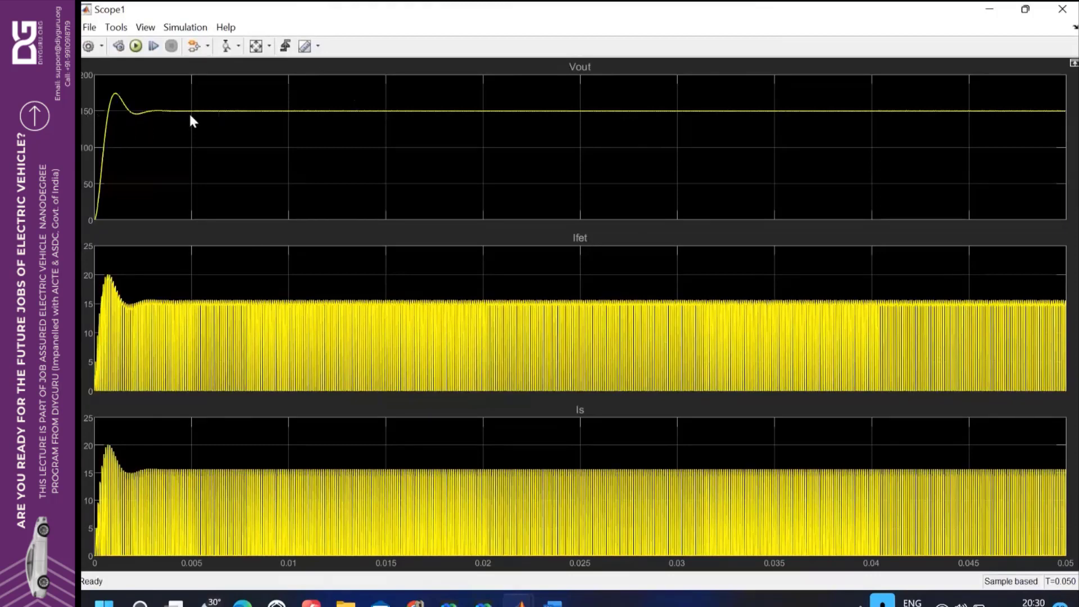
- Examine the Vout, Ifet and Is waveforms at startup and in steady state using horizontal zoom, and close the scope
{"action": "left_click", "coordinate": [239, 46]}
{"action": "left_click", "coordinate": [227, 84]}
{"action": "left_click_drag", "start_coordinate": [130, 295], "coordinate": [94, 295]}
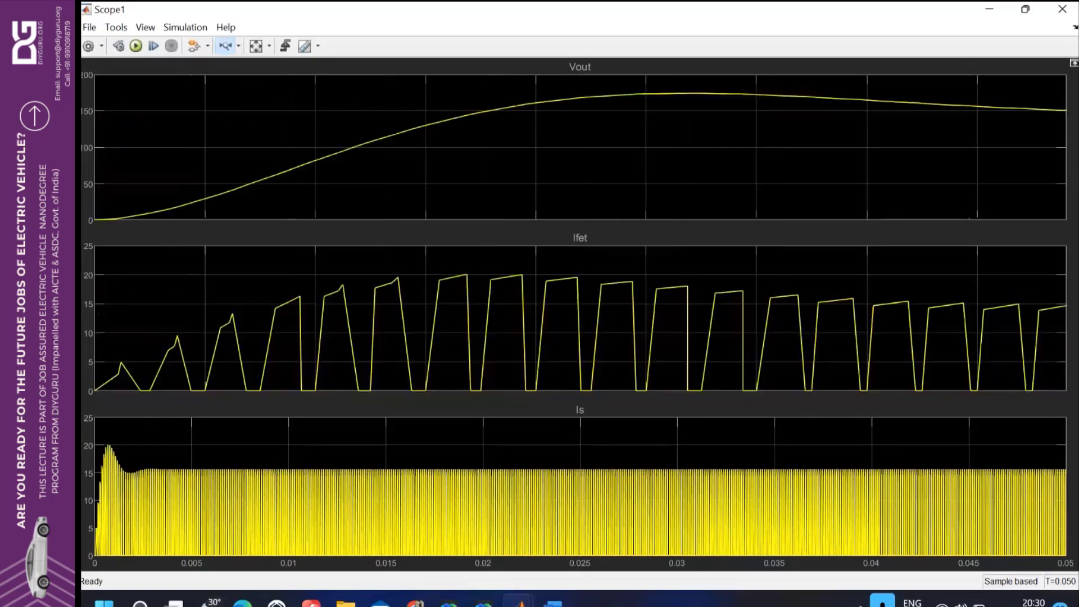
{"action": "left_click_drag", "start_coordinate": [677, 337], "coordinate": [589, 341]}
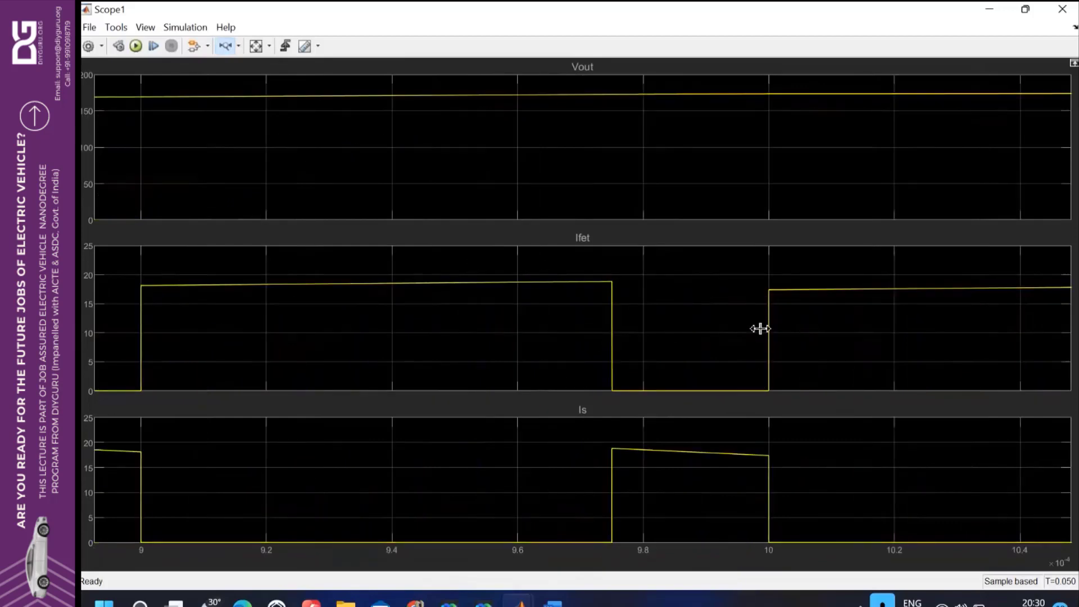
{"action": "left_click", "coordinate": [257, 51]}
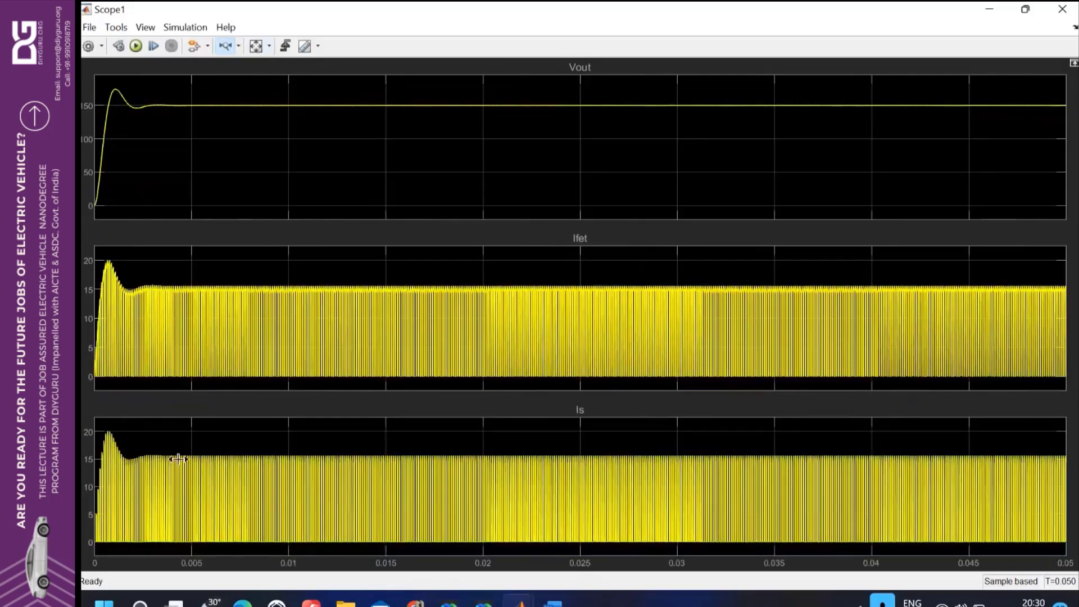
{"action": "left_click_drag", "start_coordinate": [194, 452], "coordinate": [304, 471]}
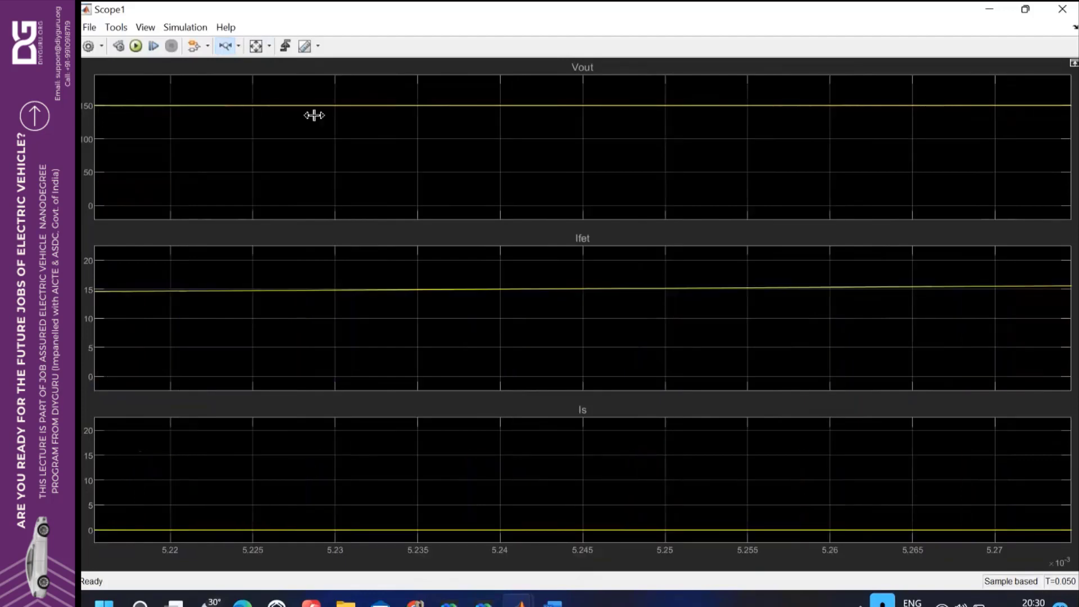
{"action": "left_click", "coordinate": [255, 49]}
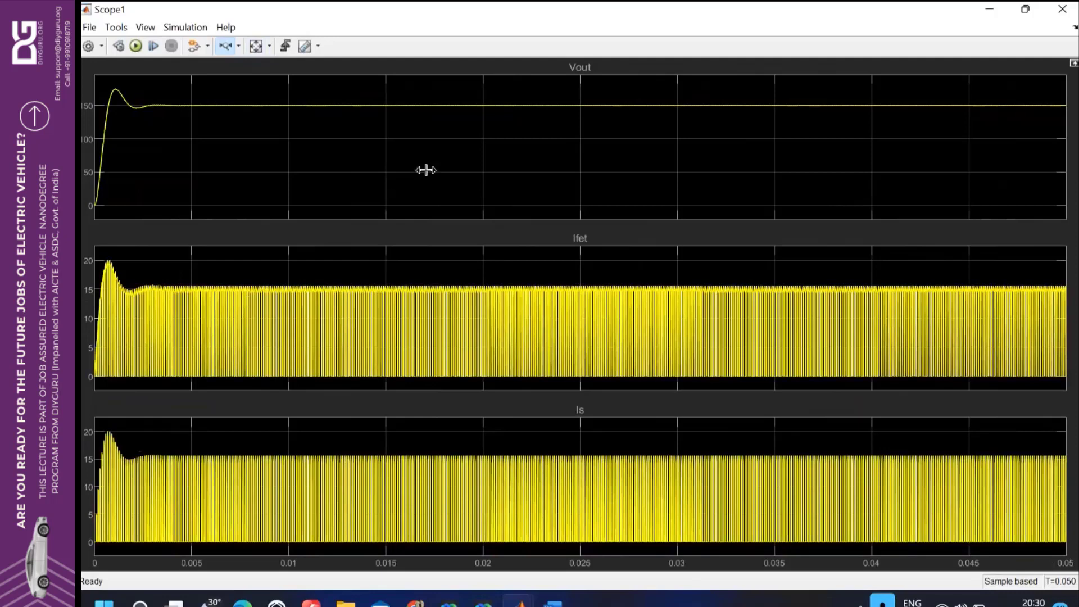
{"action": "left_click", "coordinate": [1060, 15]}
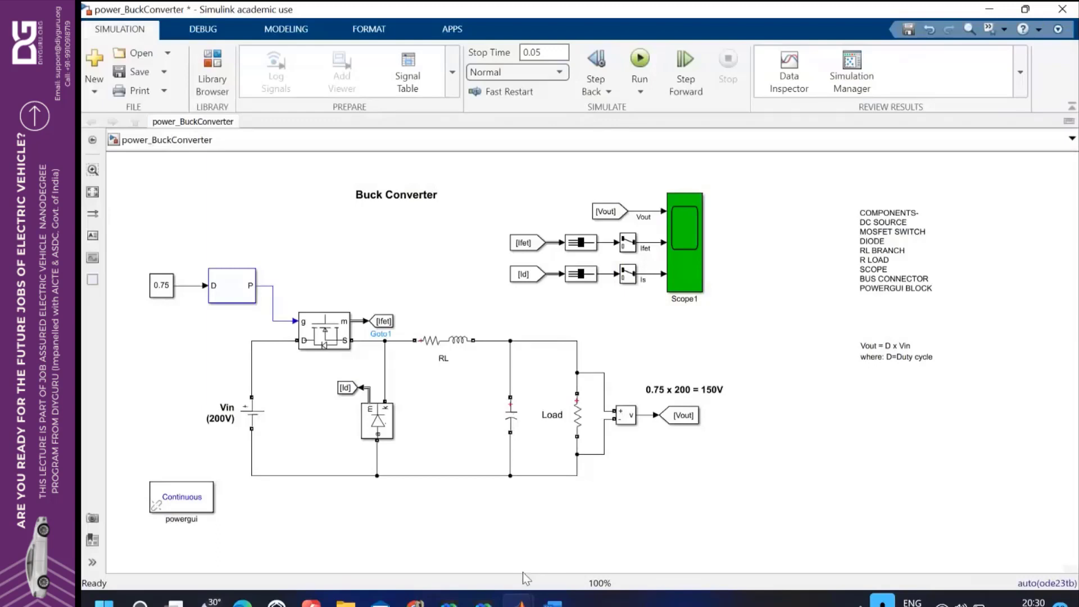
- Switch to the MODULE 9 document in Word and read the Boost Converter section with its circuit diagram
{"action": "mouse_move", "coordinate": [520, 600]}
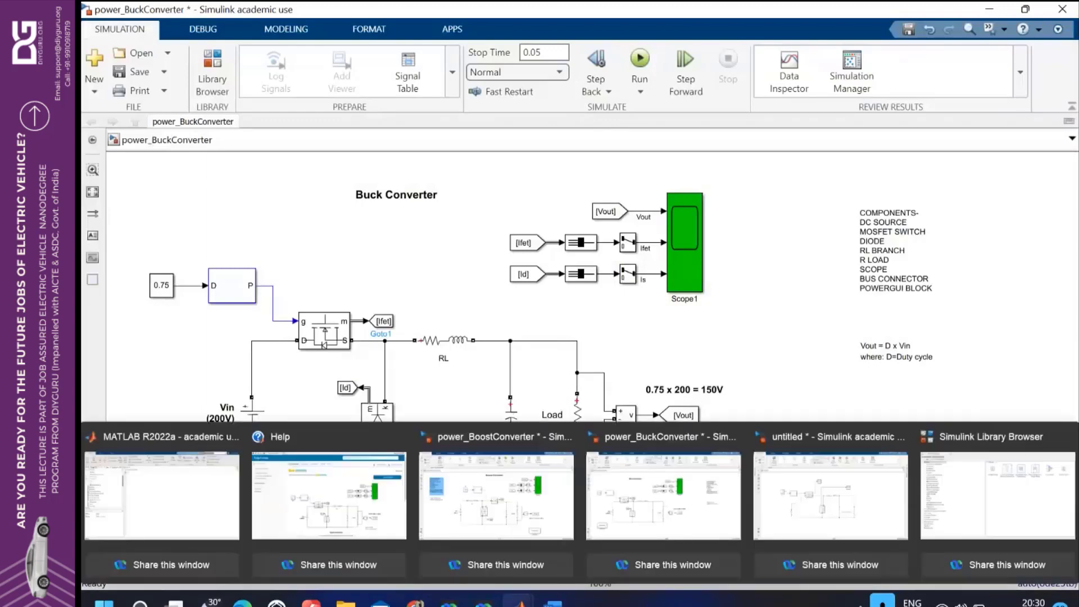
{"action": "mouse_move", "coordinate": [553, 602]}
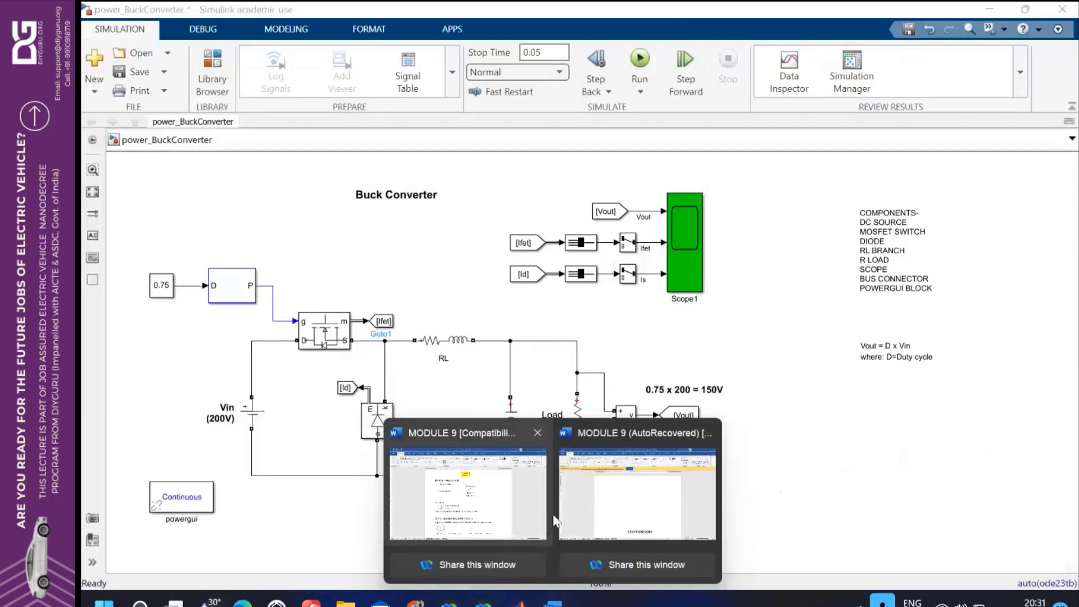
{"action": "left_click", "coordinate": [537, 509]}
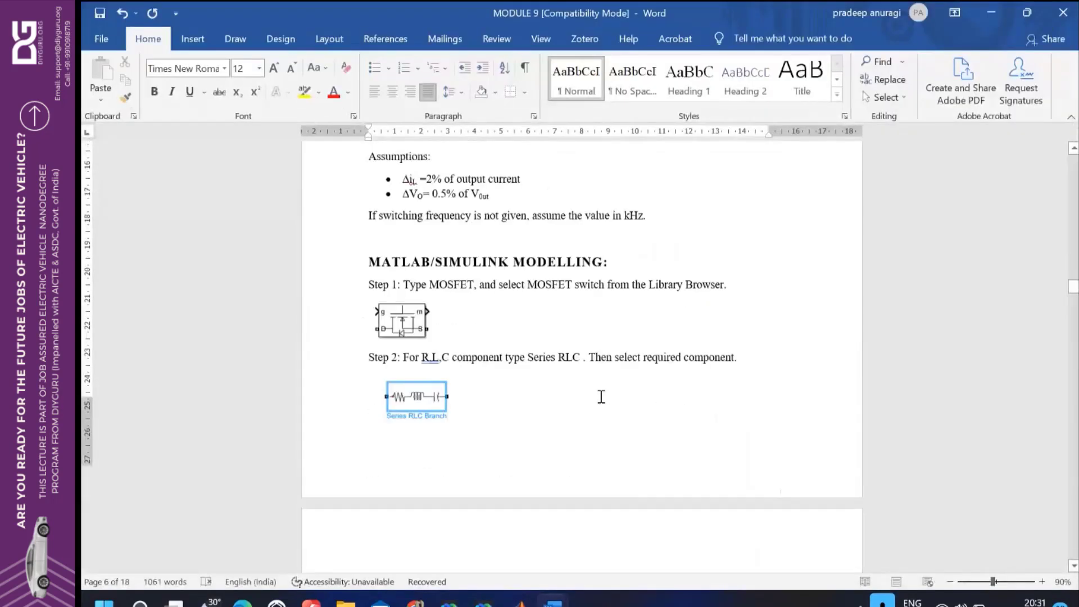
{"action": "scroll", "coordinate": [601, 396], "scroll_direction": "down", "scroll_amount": 20}
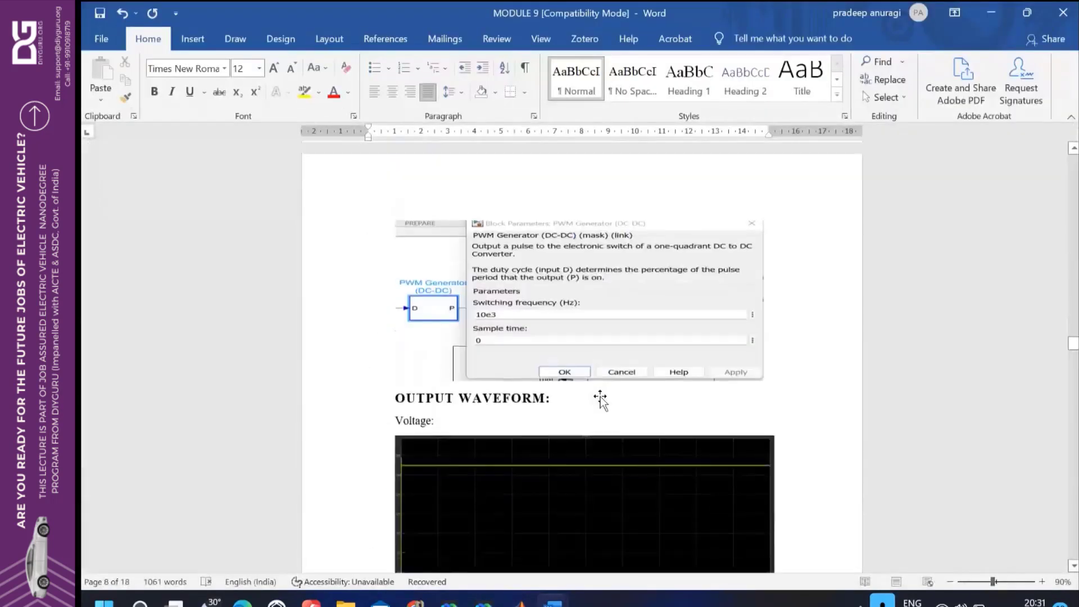
{"action": "scroll", "coordinate": [600, 396], "scroll_direction": "down", "scroll_amount": 15}
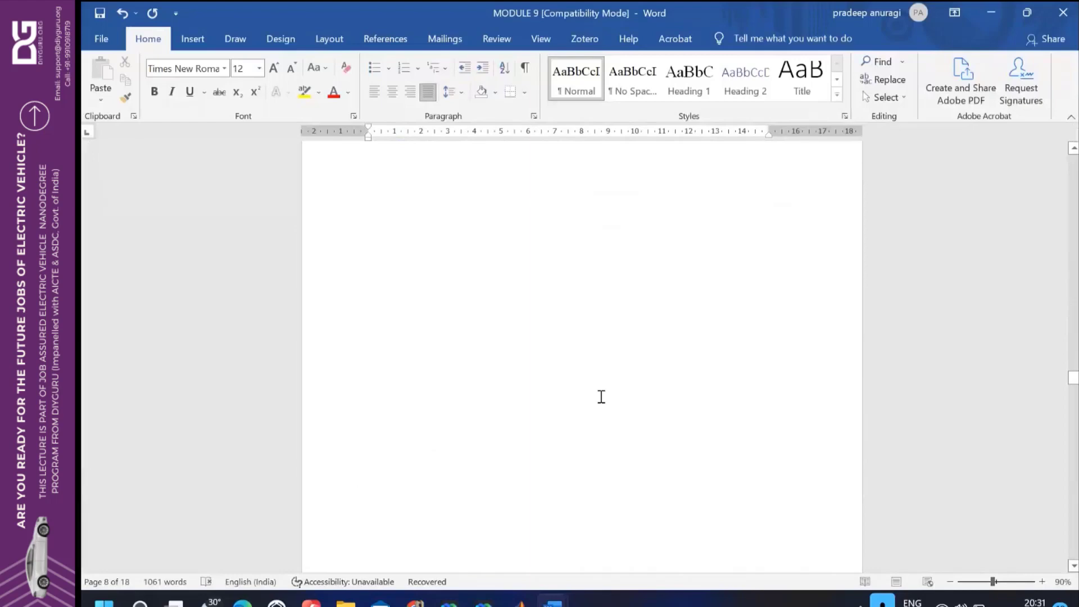
{"action": "scroll", "coordinate": [601, 397], "scroll_direction": "down", "scroll_amount": 12}
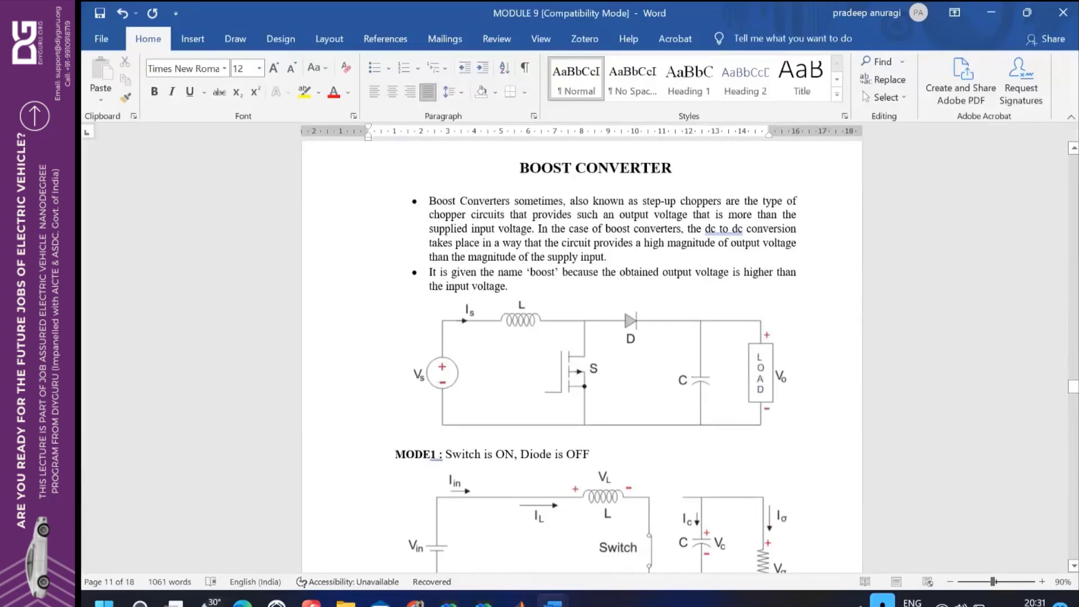
- Switch to the untitled Simulink model and delete the whole buck converter circuit from its canvas
{"action": "mouse_move", "coordinate": [553, 604]}
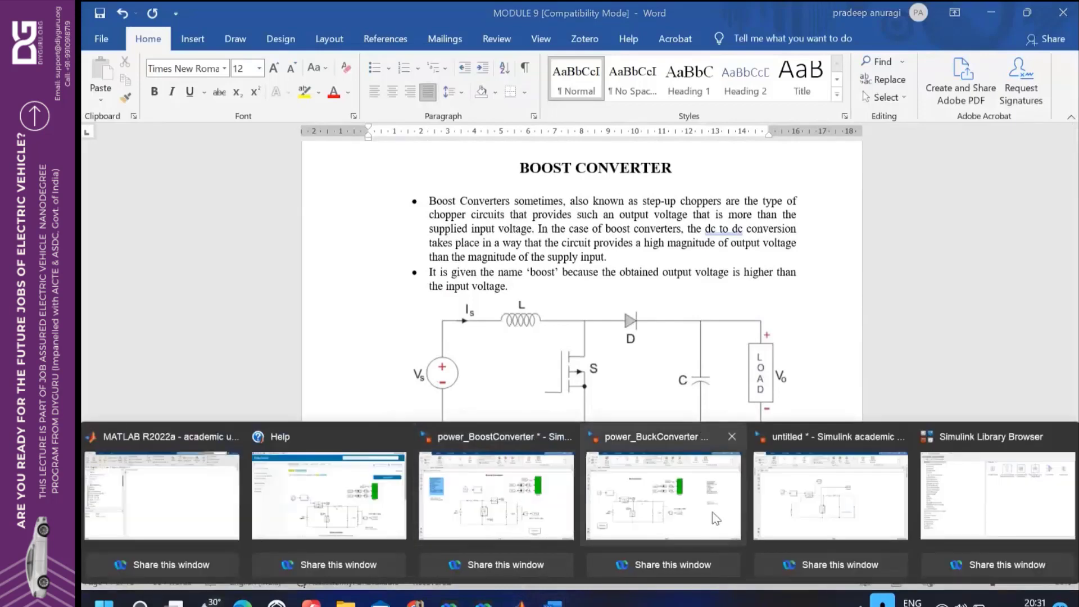
{"action": "left_click", "coordinate": [796, 502]}
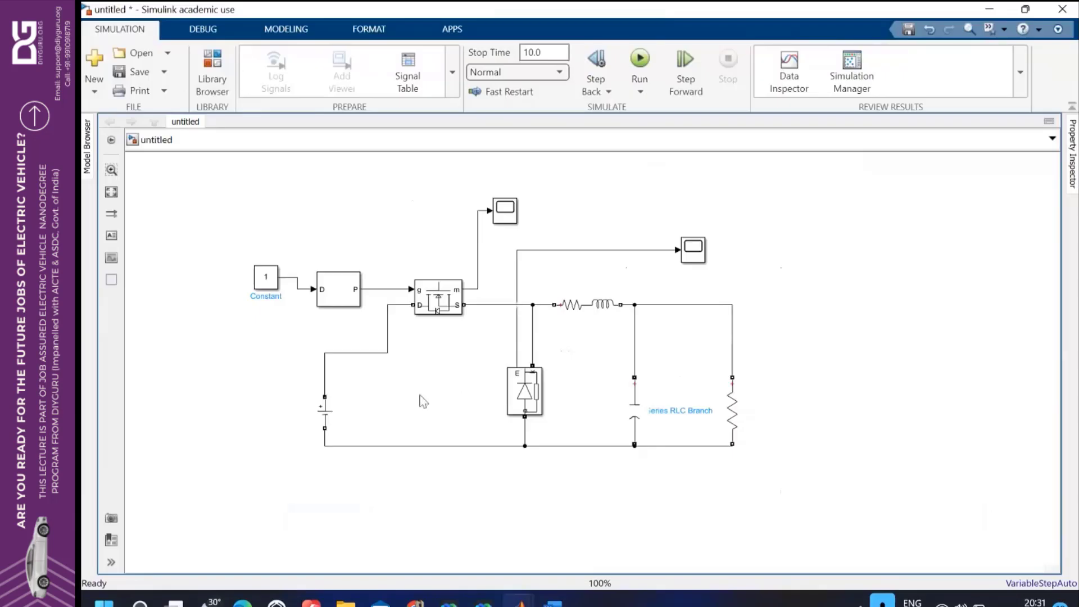
{"action": "left_click_drag", "start_coordinate": [240, 203], "coordinate": [861, 474]}
{"action": "key", "text": "Delete"}
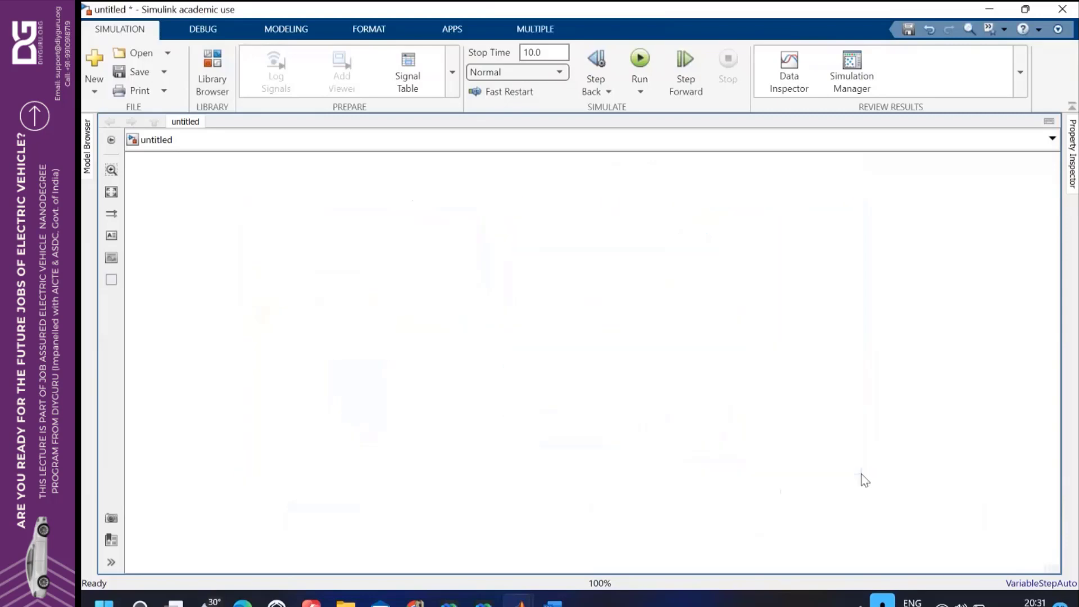
- Add a Mosfet block from Specialized Power Systems/Power Electronics to the empty canvas
{"action": "double_click", "coordinate": [450, 306]}
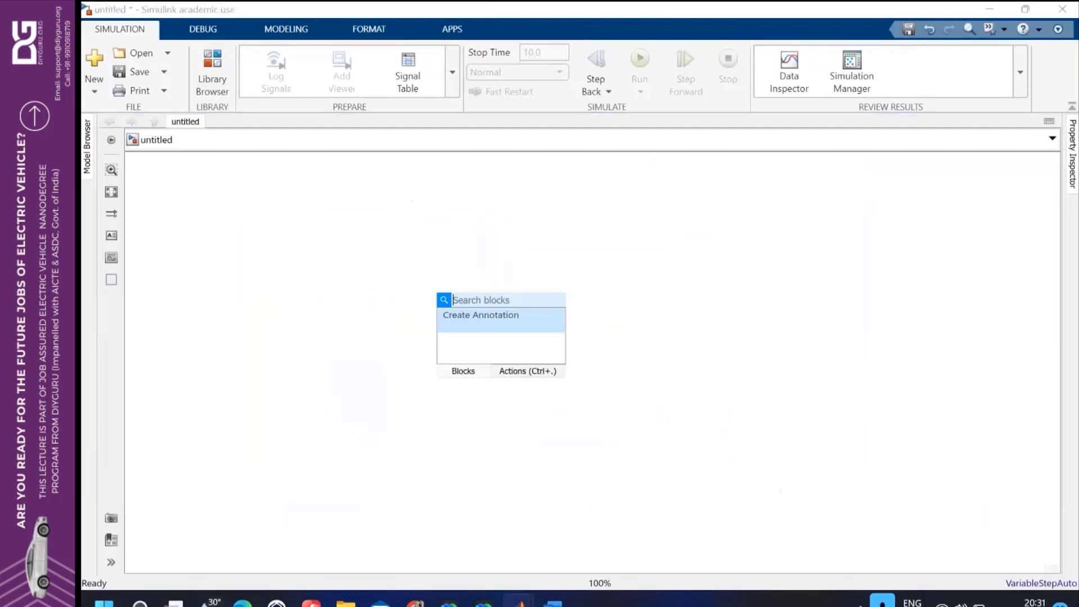
{"action": "type", "text": "MOSFET"}
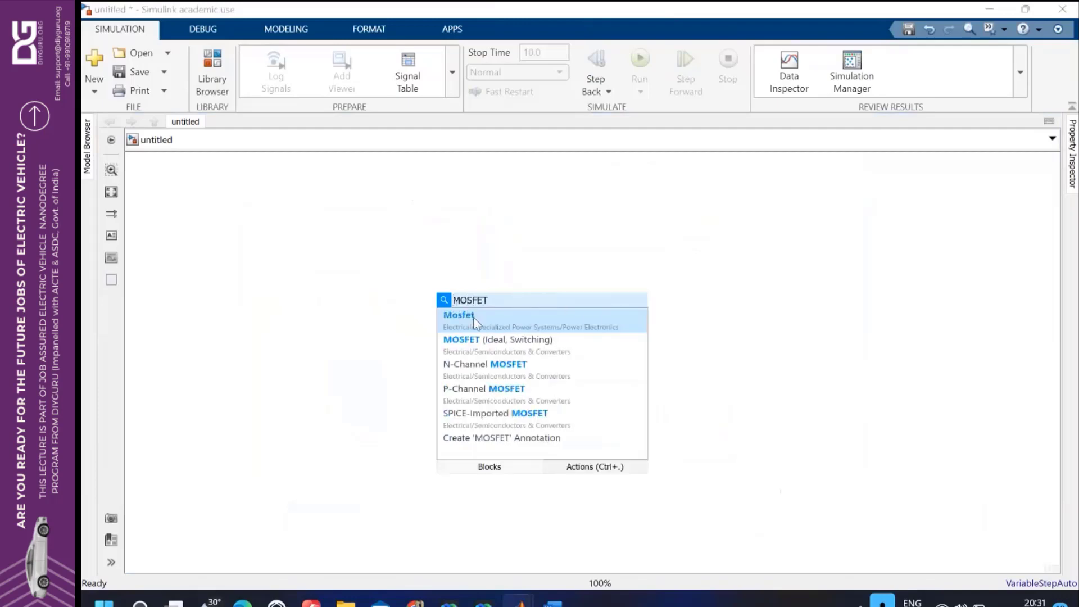
{"action": "left_click", "coordinate": [473, 318]}
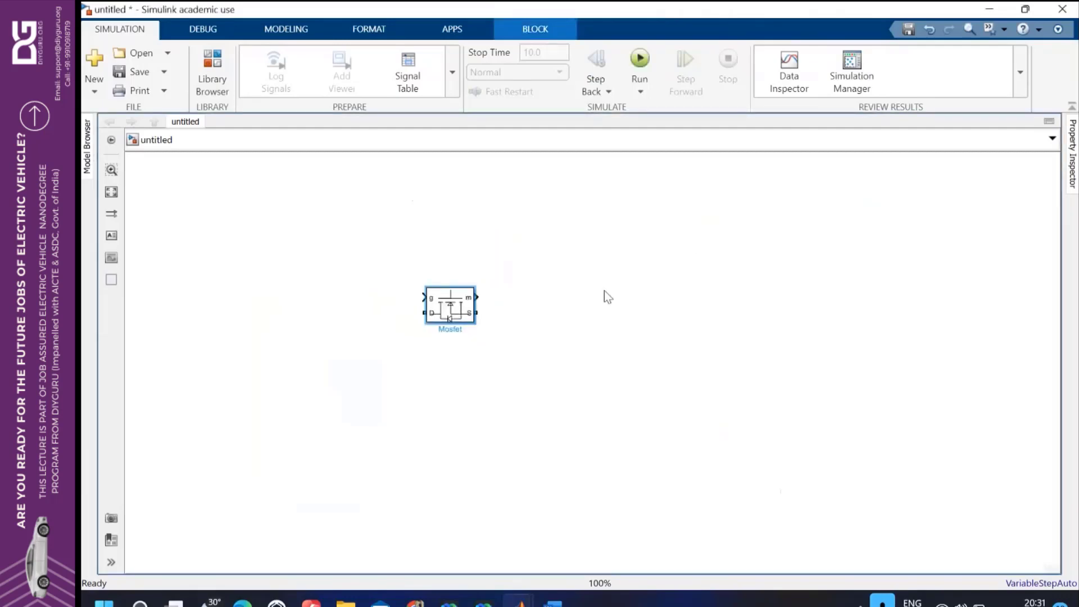
{"action": "double_click", "coordinate": [605, 291]}
{"action": "type", "text": "DIODE"}
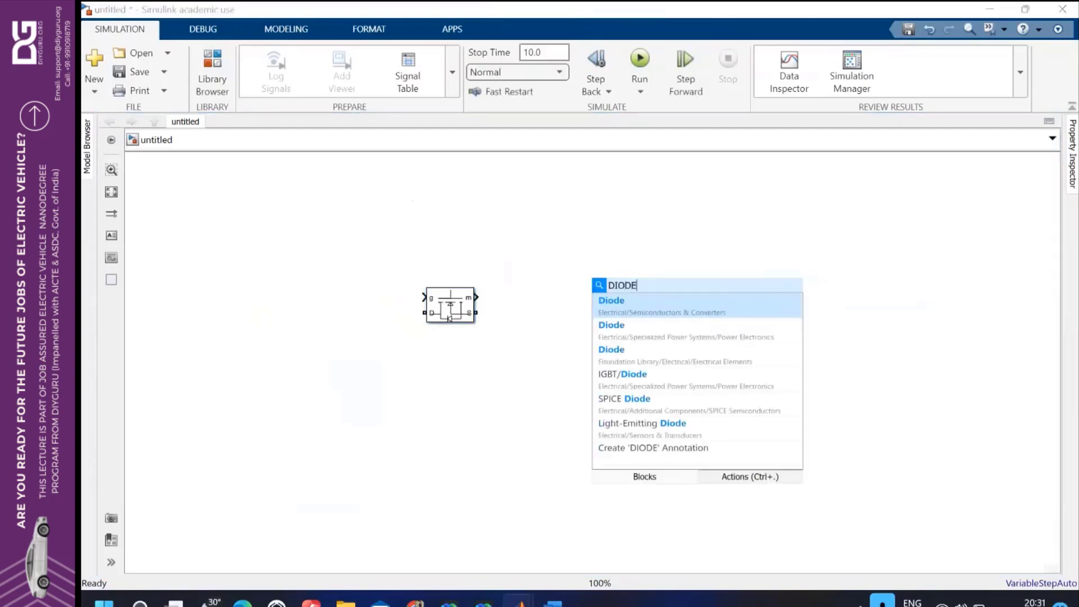
{"action": "key", "text": "Return"}
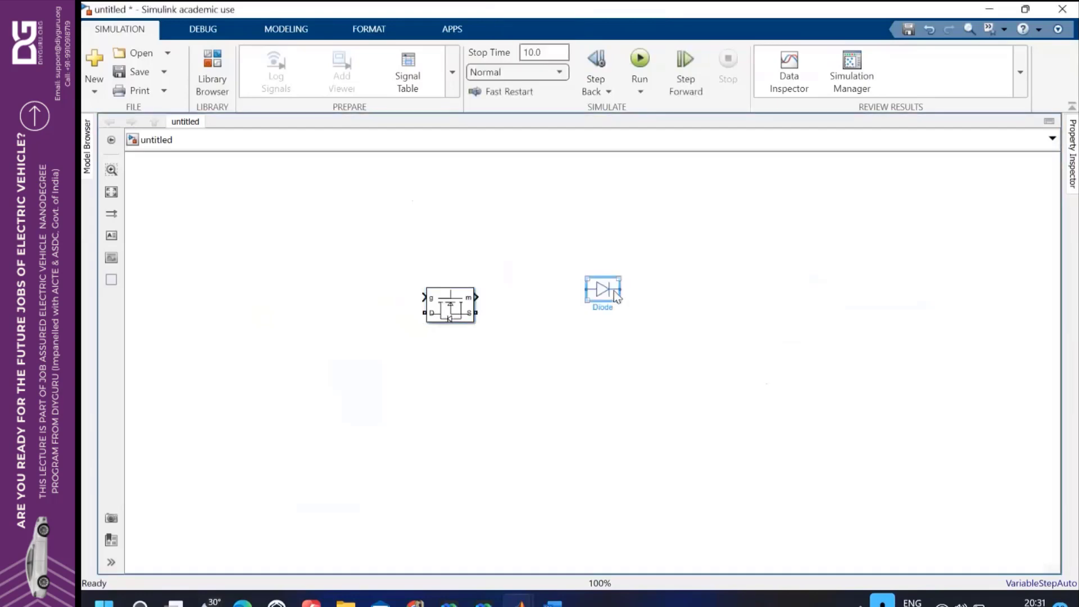
{"action": "key", "text": "Delete"}
- Add a Diode block from Specialized Power Systems/Power Electronics and place it to the right of the MOSFET
{"action": "double_click", "coordinate": [606, 293]}
{"action": "type", "text": "DIODE"}
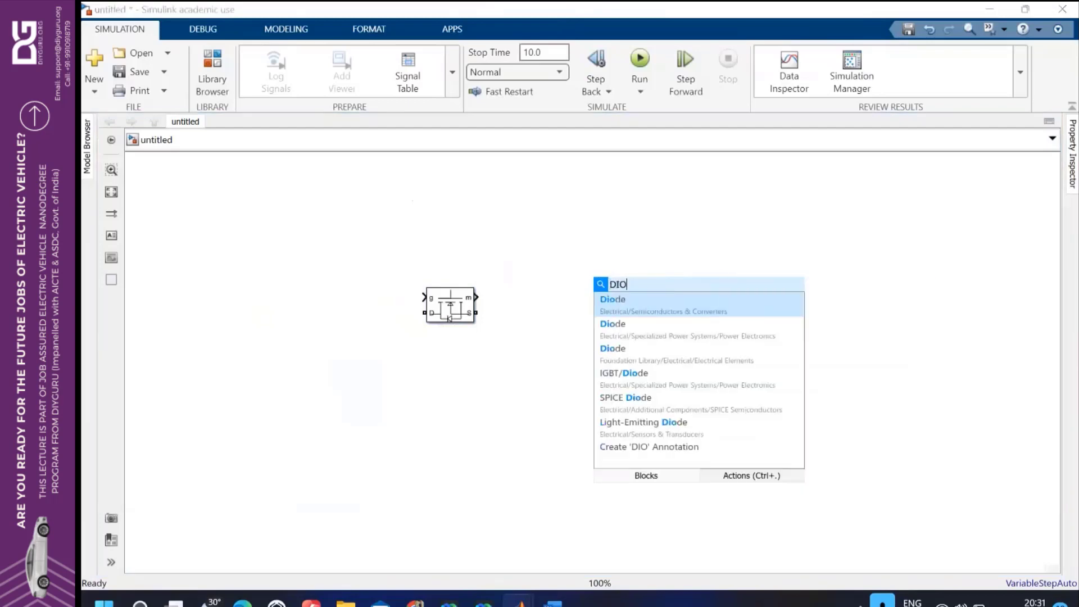
{"action": "left_click", "coordinate": [658, 337]}
{"action": "left_click_drag", "start_coordinate": [613, 297], "coordinate": [635, 310]}
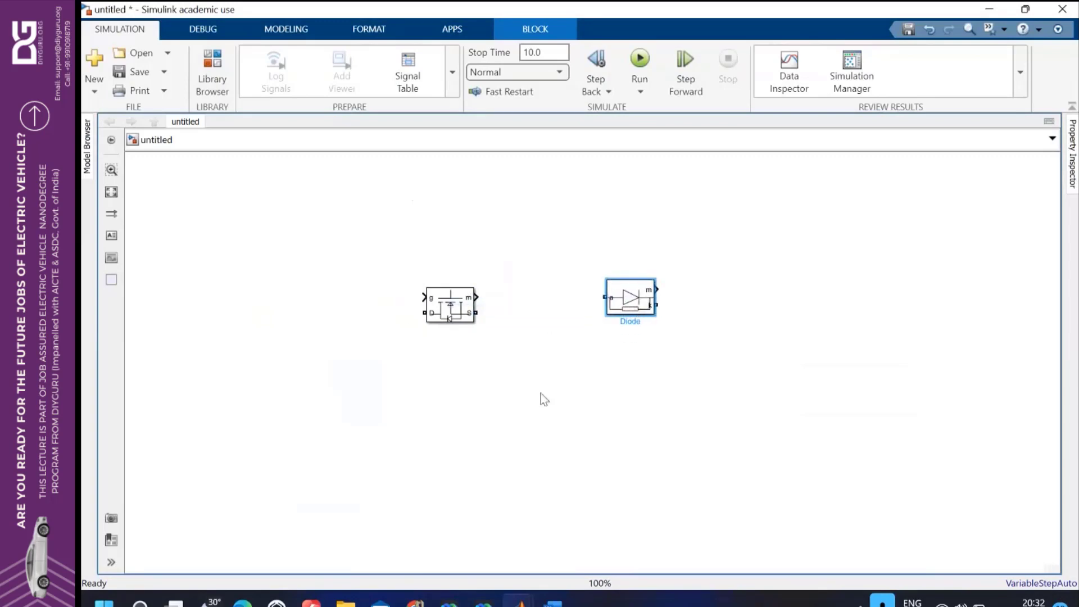
- Add a DC Voltage Source block from Specialized Power Systems/Sources and place it below and to the left of the MOSFET
{"action": "double_click", "coordinate": [581, 437]}
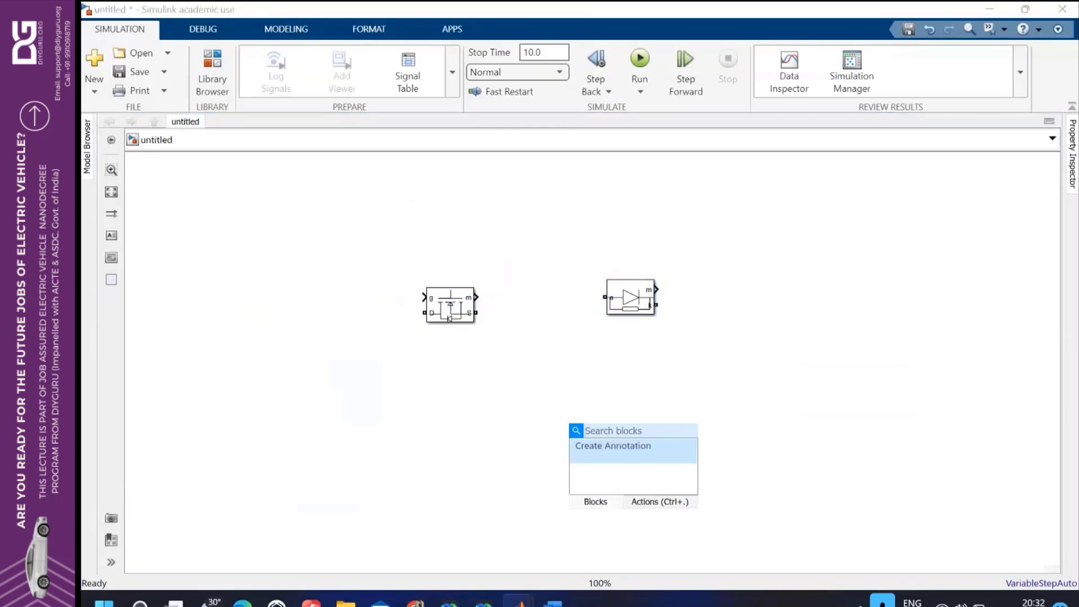
{"action": "type", "text": "DC SOUC"}
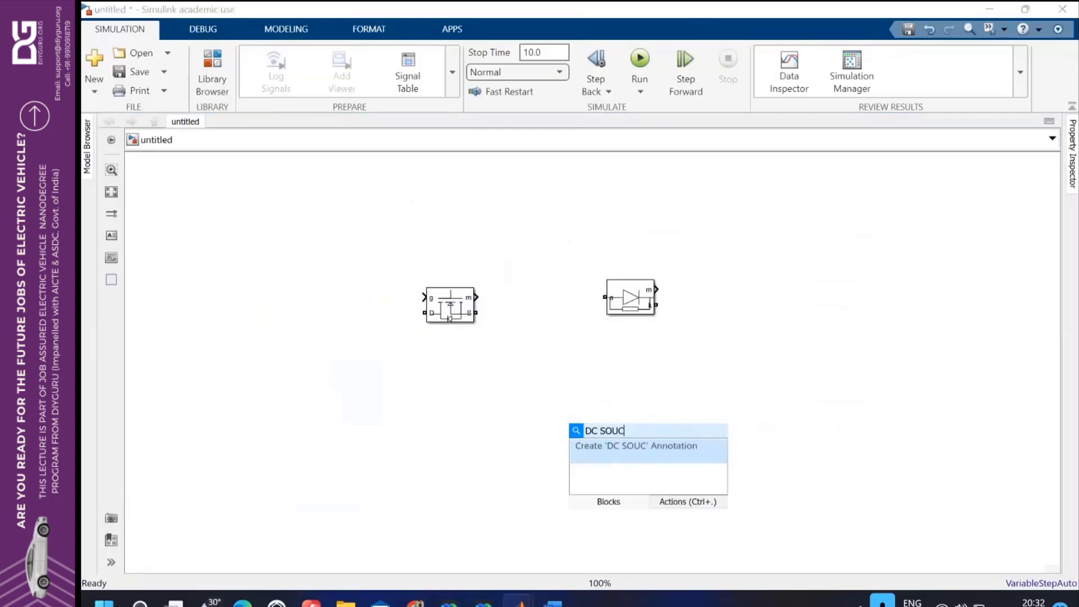
{"action": "key", "text": "BackSpace"}
{"action": "type", "text": "RCE"}
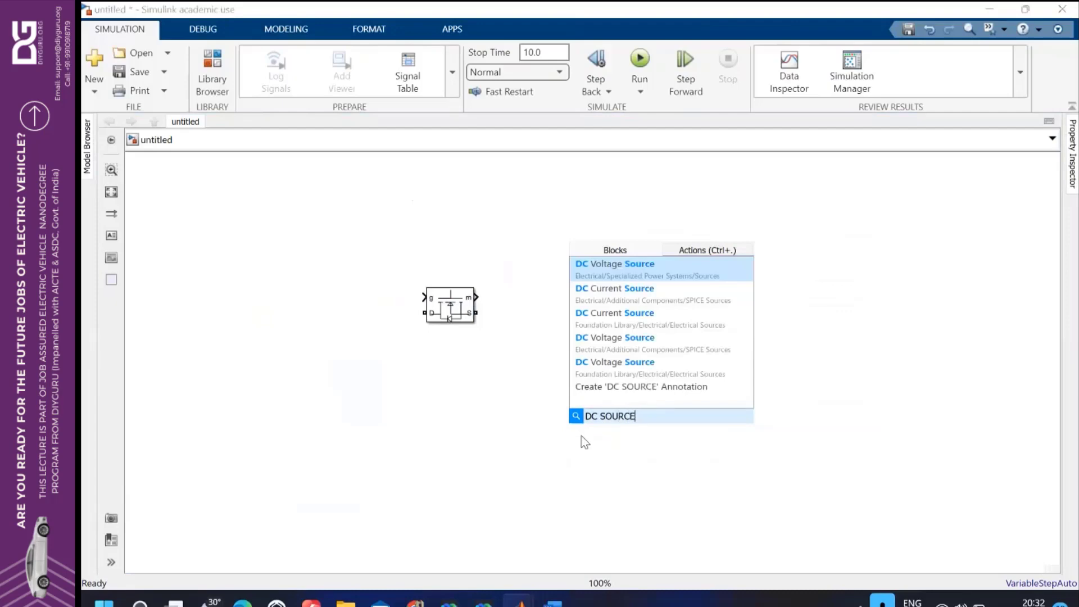
{"action": "key", "text": "Return"}
{"action": "left_click_drag", "start_coordinate": [581, 437], "coordinate": [358, 410]}
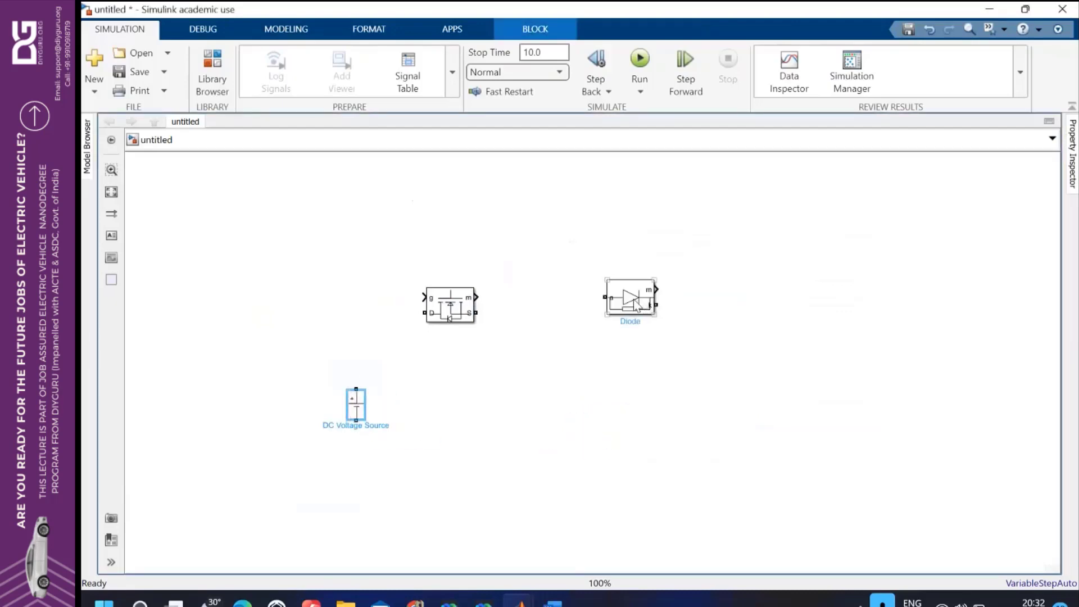
- Move the Diode block just below and to the right of the MOSFET, and switch to the power_BoostConverter model
{"action": "left_click_drag", "start_coordinate": [638, 306], "coordinate": [517, 372]}
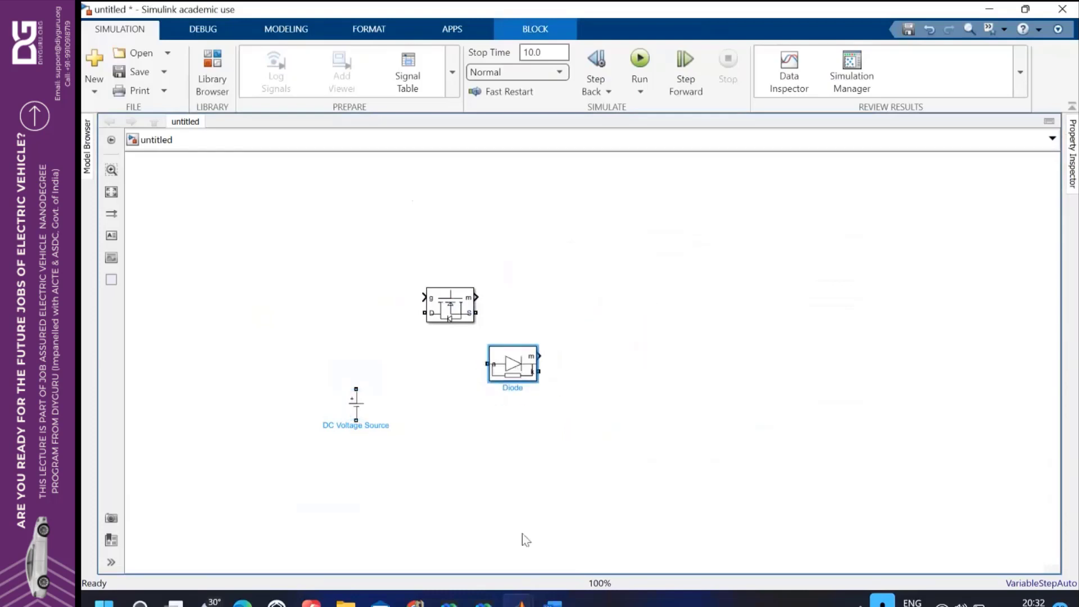
{"action": "mouse_move", "coordinate": [522, 600]}
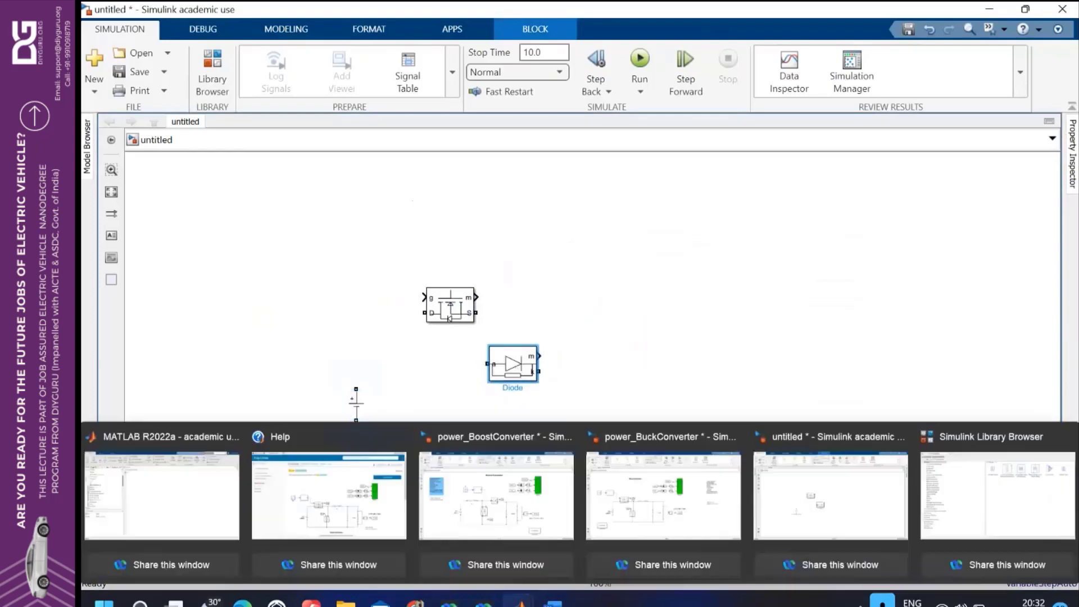
{"action": "left_click", "coordinate": [495, 503]}
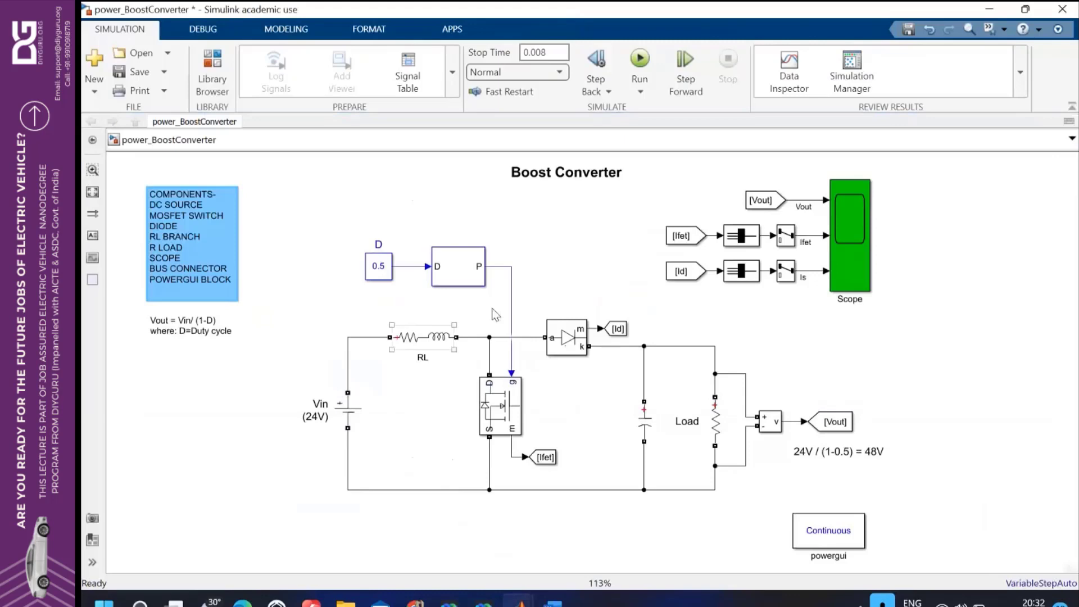
- Examine the duty-cycle output voltage formula and the worked Vout calculation noted on the boost converter diagram
{"action": "left_click", "coordinate": [209, 336]}
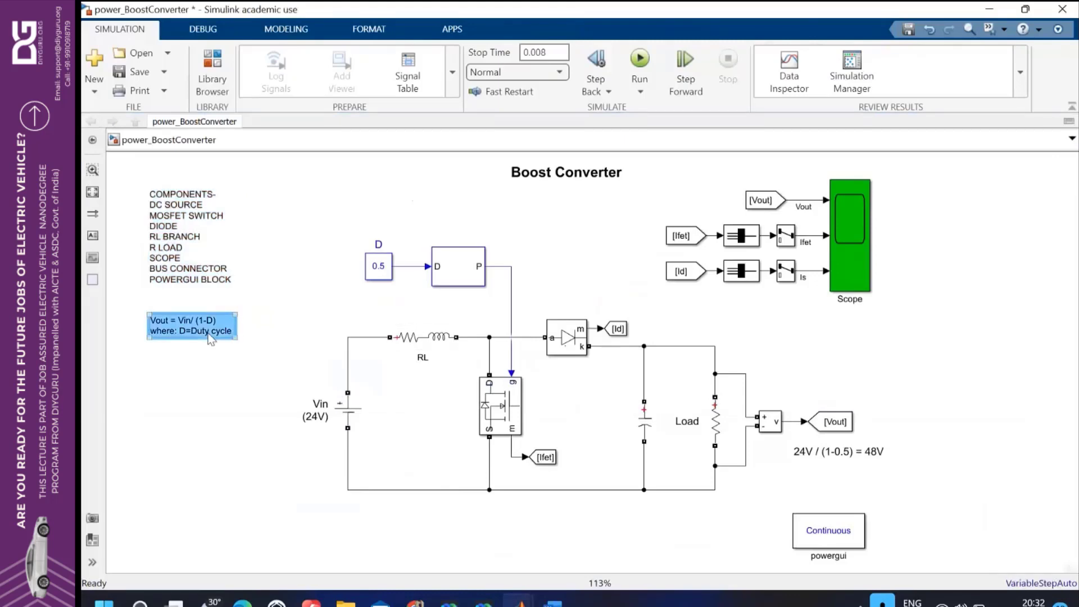
{"action": "left_click", "coordinate": [206, 425]}
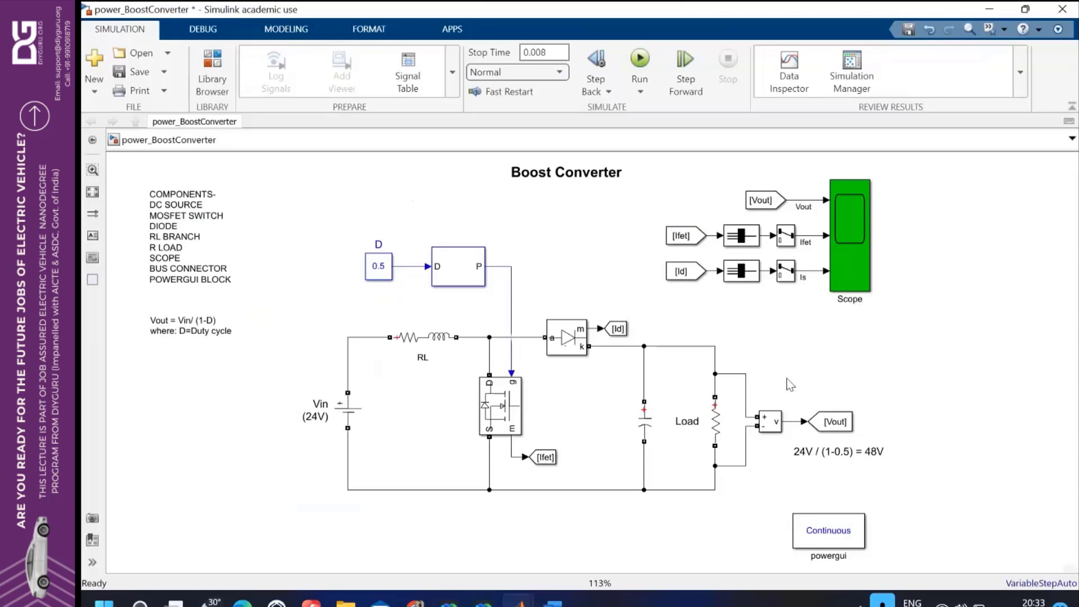
{"action": "left_click", "coordinate": [838, 461]}
{"action": "left_click", "coordinate": [849, 470]}
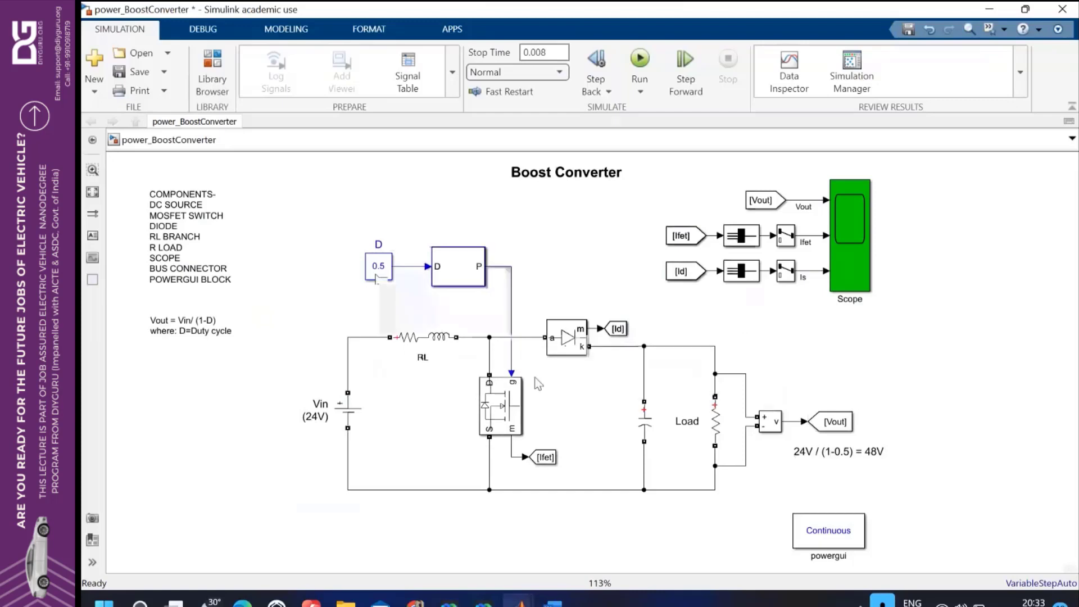
- Check the PWM Generator's switching frequency and the RL branch's resistance and inductance in their block parameters
{"action": "left_click", "coordinate": [464, 272]}
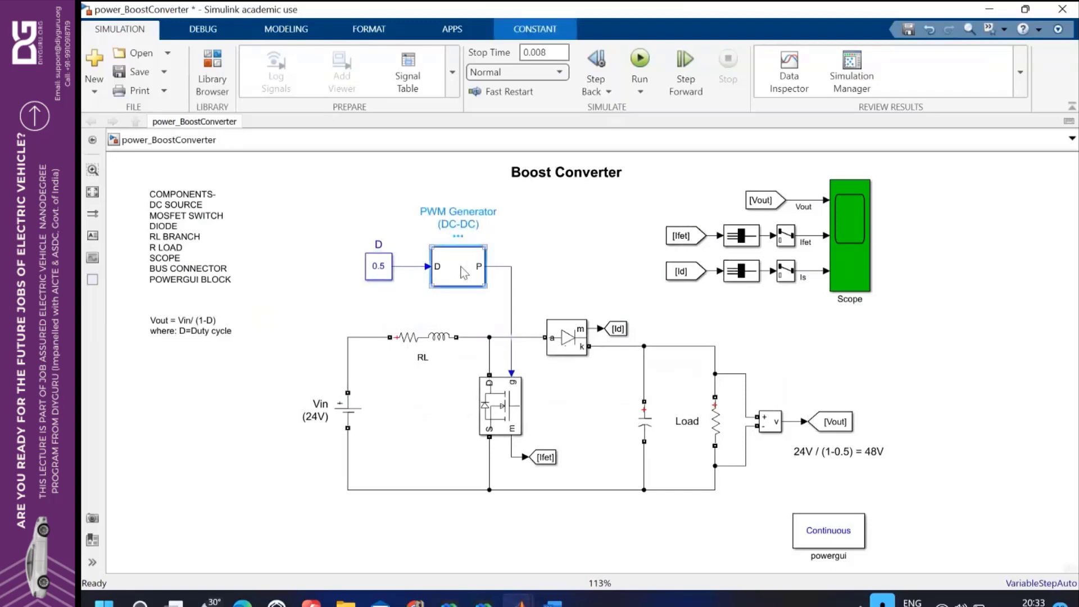
{"action": "double_click", "coordinate": [465, 273]}
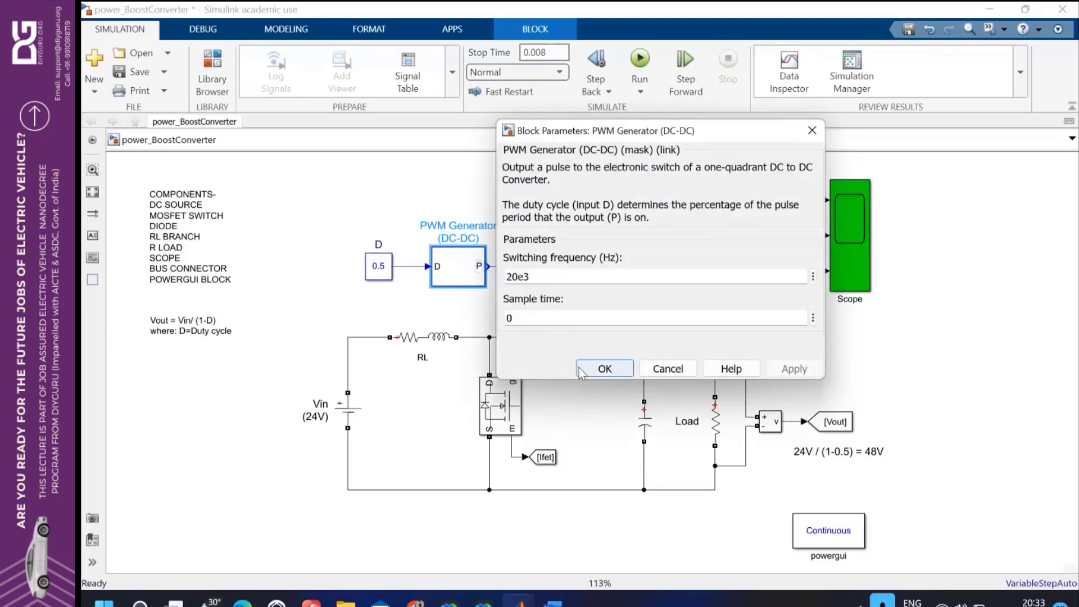
{"action": "left_click", "coordinate": [604, 368]}
{"action": "left_click", "coordinate": [421, 342]}
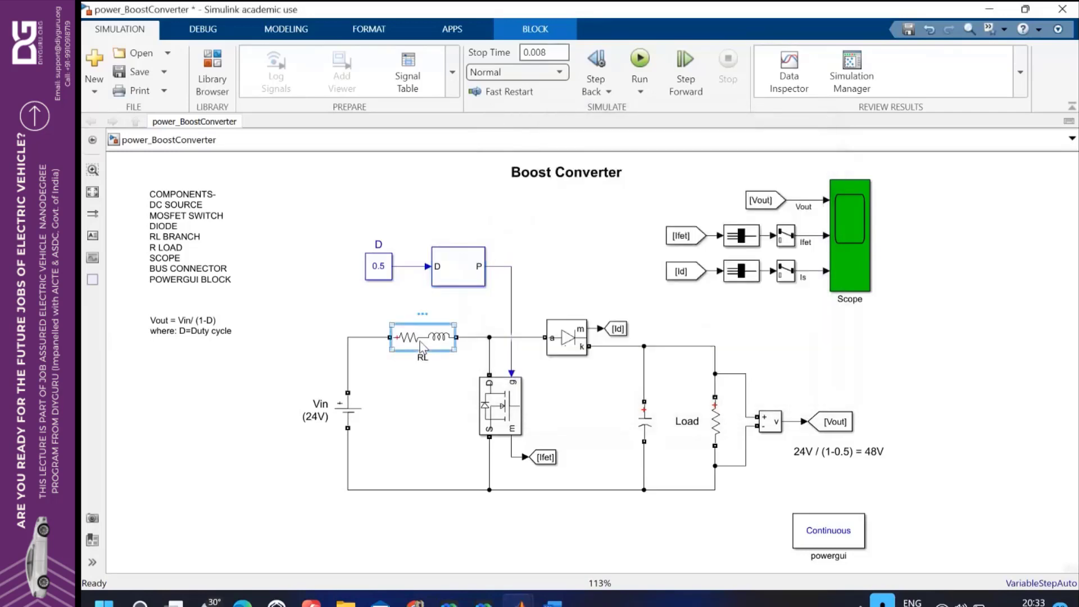
{"action": "double_click", "coordinate": [420, 342]}
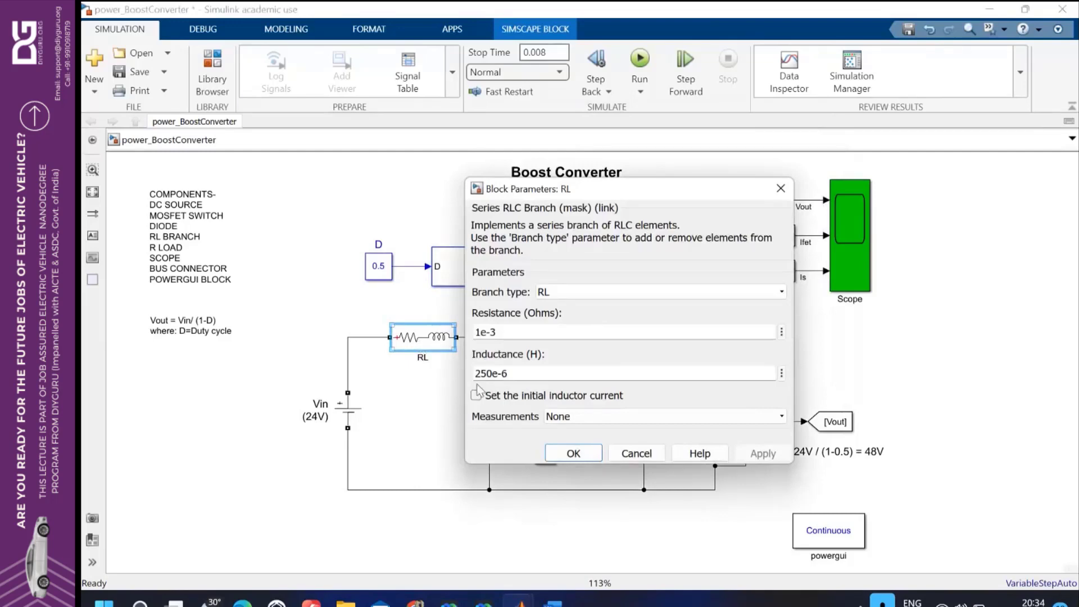
{"action": "left_click", "coordinate": [573, 454]}
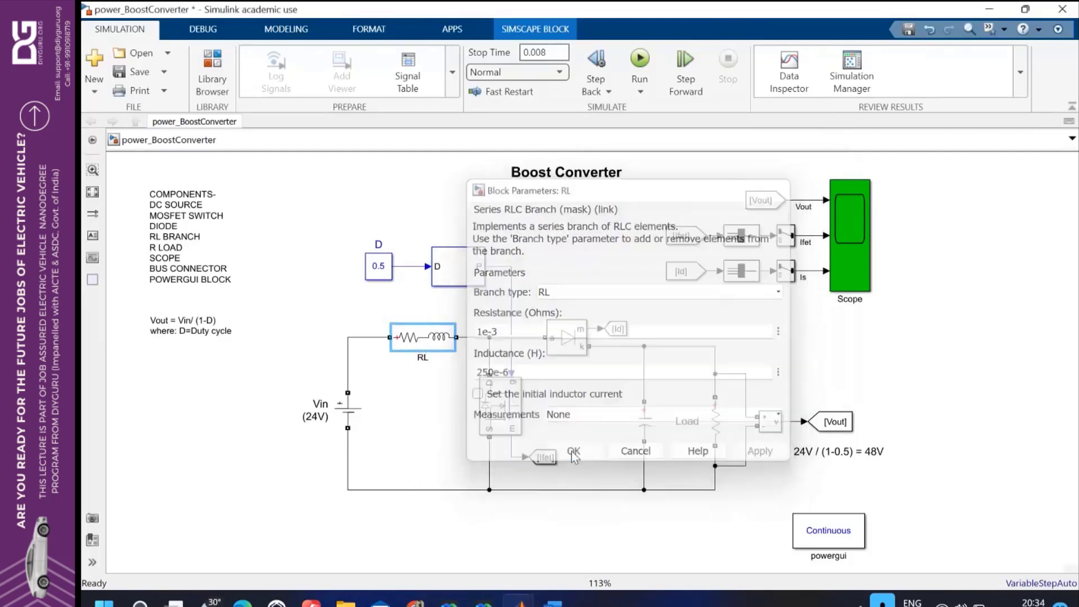
- Switch to the MODULE 9 document in Word and look through the boost converter section as far as its parameters table
{"action": "left_click", "coordinate": [553, 602]}
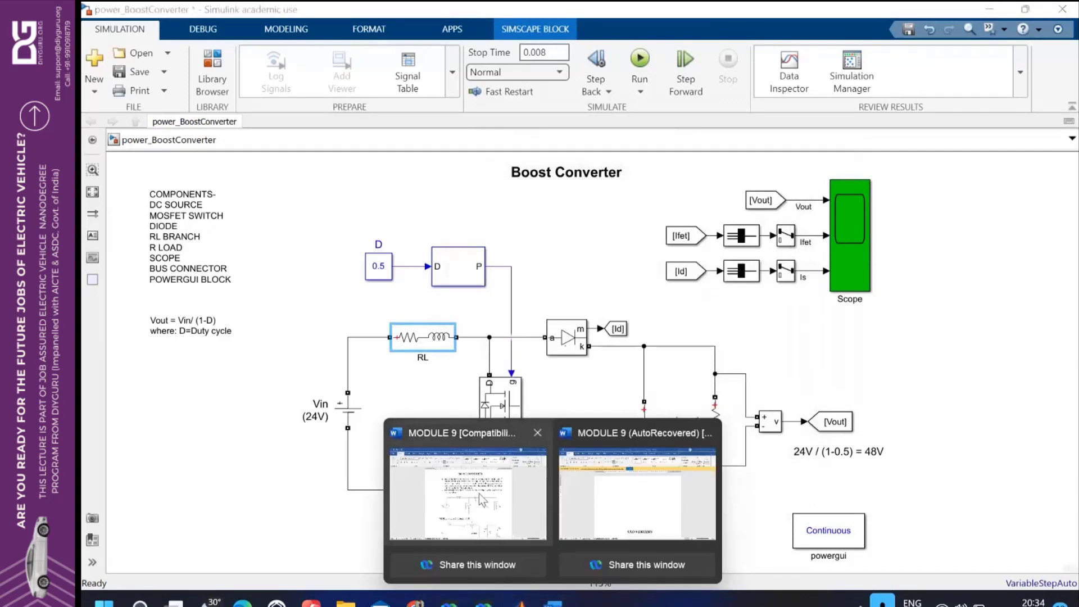
{"action": "left_click", "coordinate": [482, 499]}
{"action": "scroll", "coordinate": [636, 404], "scroll_direction": "down", "scroll_amount": 12}
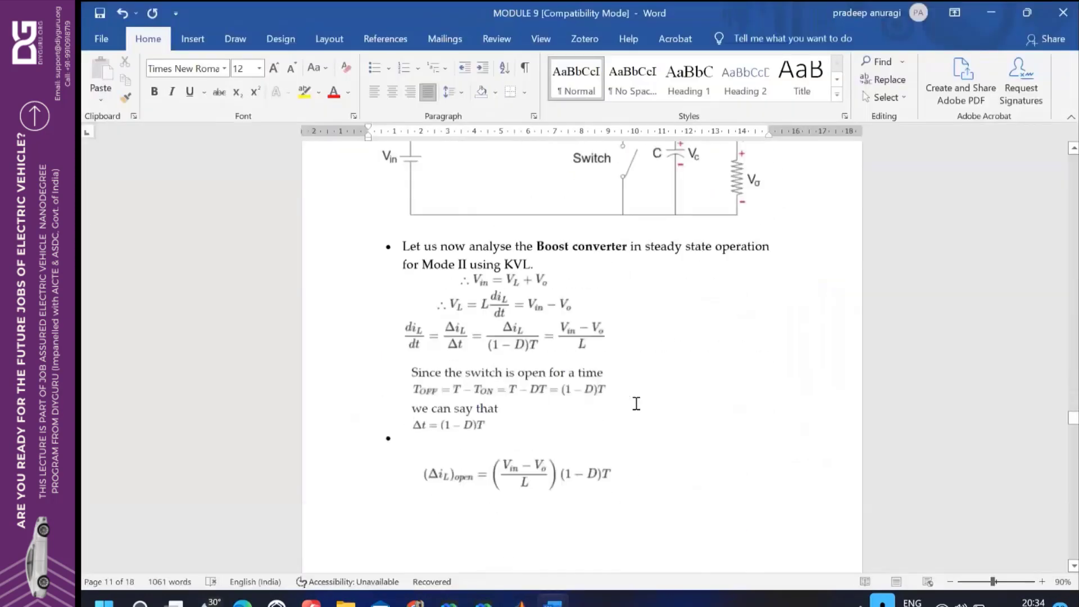
{"action": "scroll", "coordinate": [637, 403], "scroll_direction": "down", "scroll_amount": 8}
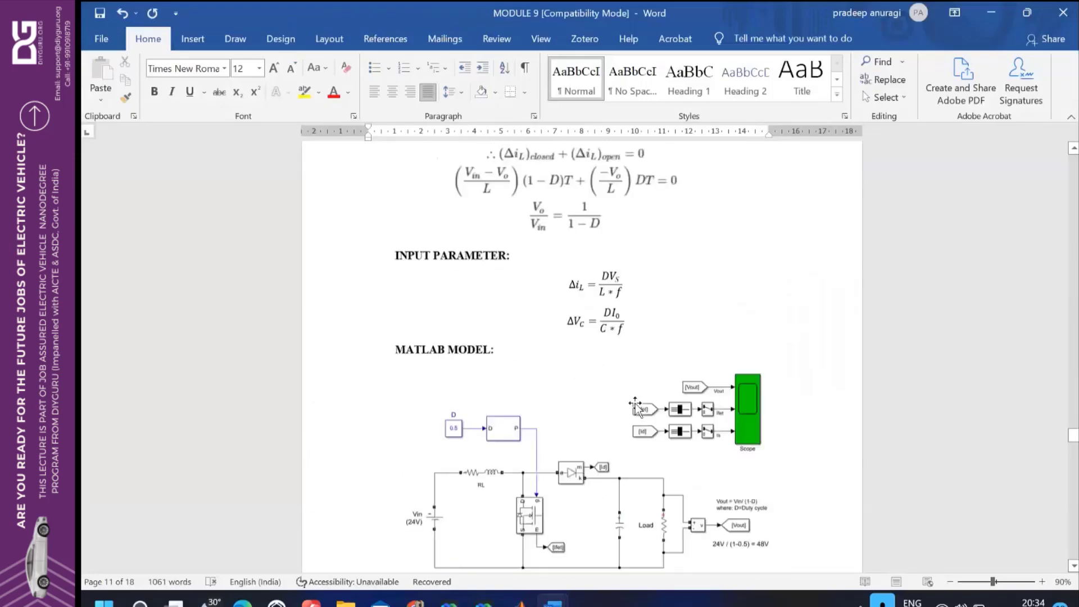
{"action": "scroll", "coordinate": [635, 403], "scroll_direction": "up", "scroll_amount": 3}
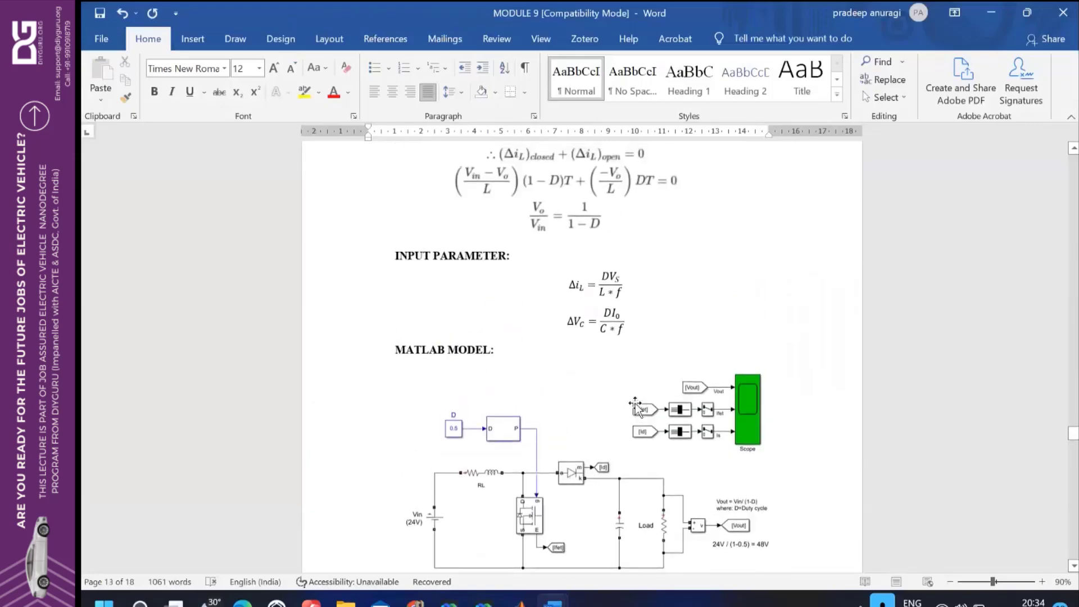
{"action": "scroll", "coordinate": [635, 403], "scroll_direction": "up", "scroll_amount": 2}
{"action": "scroll", "coordinate": [635, 403], "scroll_direction": "down", "scroll_amount": 5}
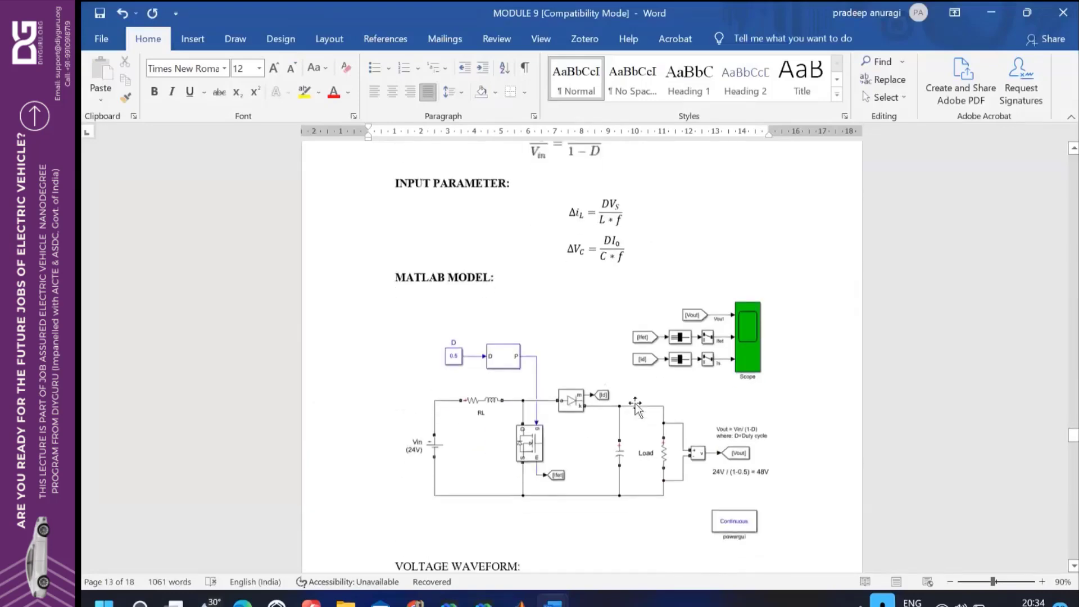
{"action": "scroll", "coordinate": [636, 403], "scroll_direction": "down", "scroll_amount": 10}
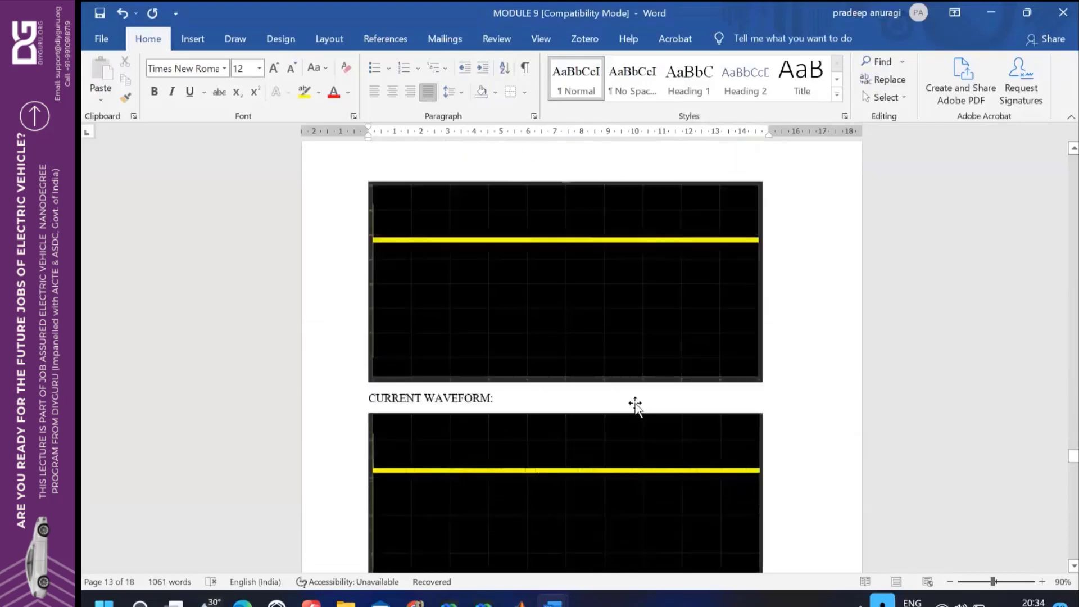
{"action": "scroll", "coordinate": [635, 402], "scroll_direction": "down", "scroll_amount": 12}
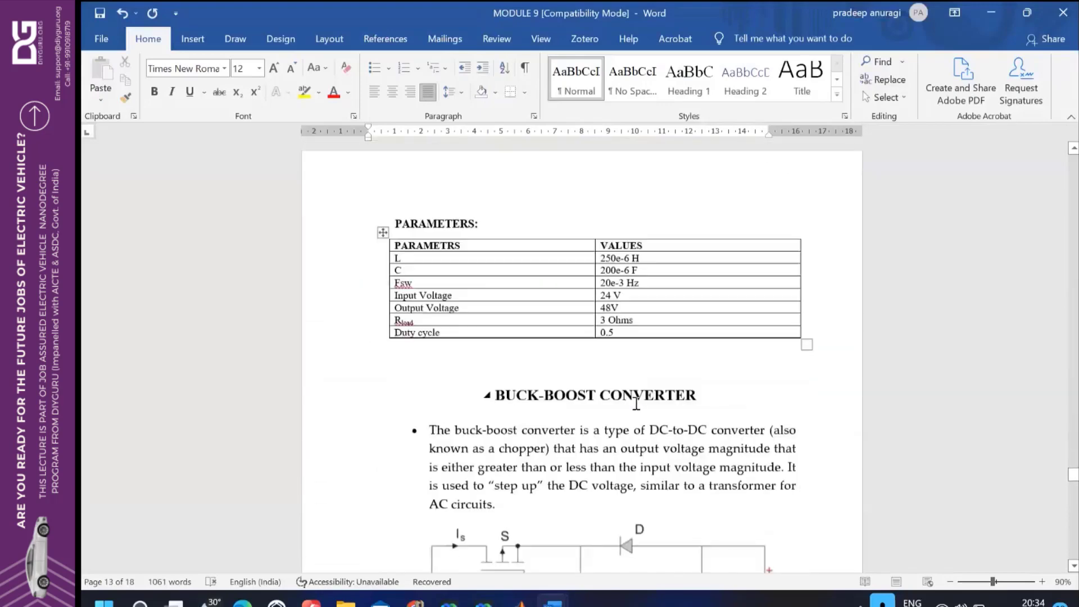
- Examine the inductor current ripple and capacitor voltage ripple formulas under the boost converter's INPUT PARAMETER heading
{"action": "scroll", "coordinate": [636, 403], "scroll_direction": "up", "scroll_amount": 20}
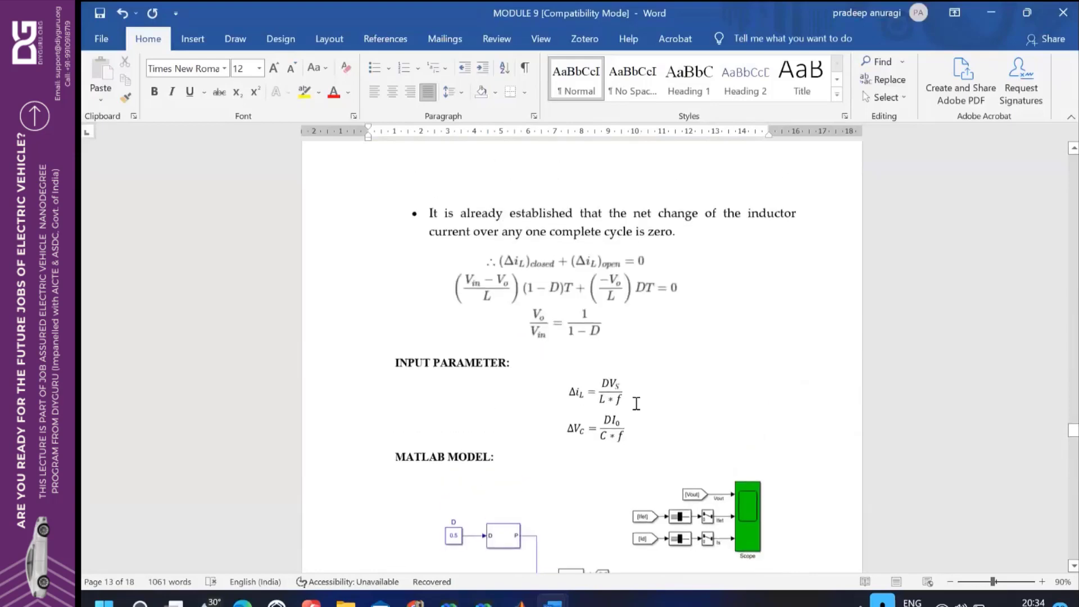
{"action": "left_click", "coordinate": [600, 401]}
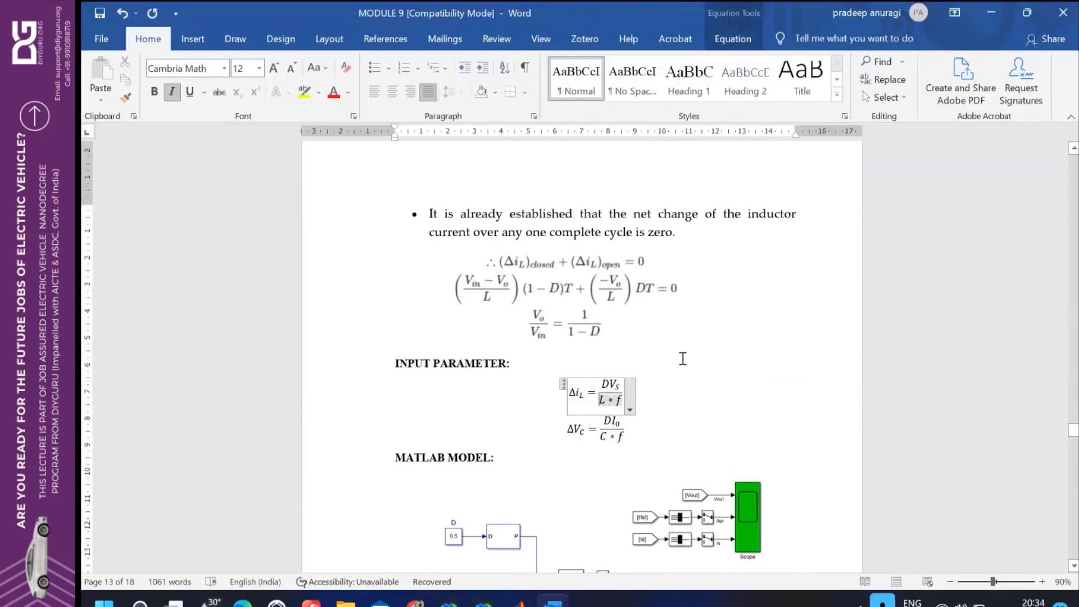
{"action": "left_click", "coordinate": [609, 435]}
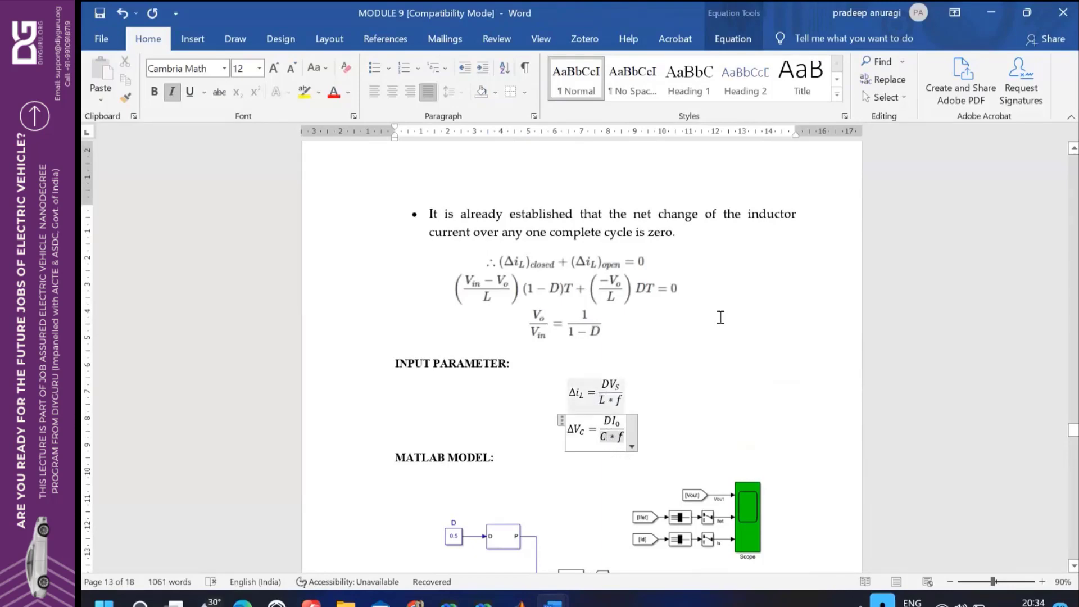
{"action": "scroll", "coordinate": [722, 317], "scroll_direction": "up", "scroll_amount": 1}
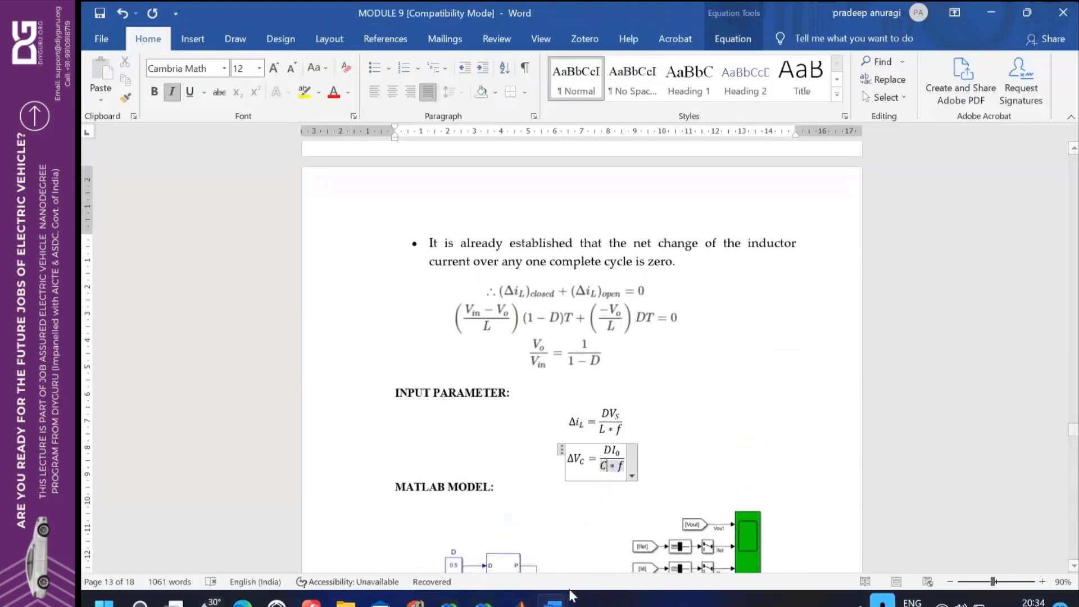
- Return to the power_BoostConverter model in Simulink and check the RL branch's inductance in its block parameters
{"action": "mouse_move", "coordinate": [570, 597]}
{"action": "mouse_move", "coordinate": [521, 600]}
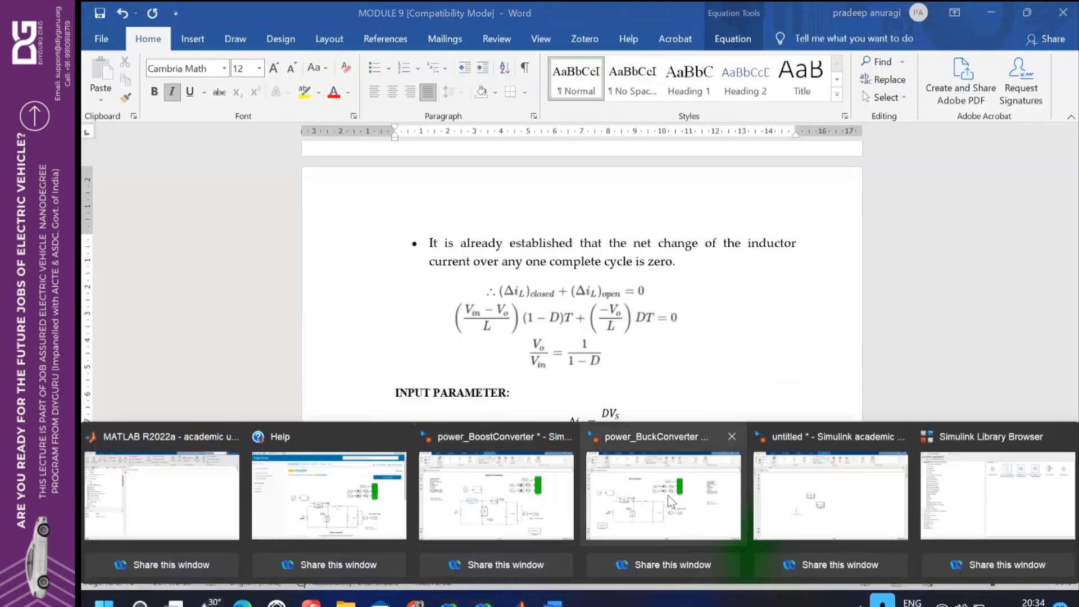
{"action": "left_click", "coordinate": [497, 494]}
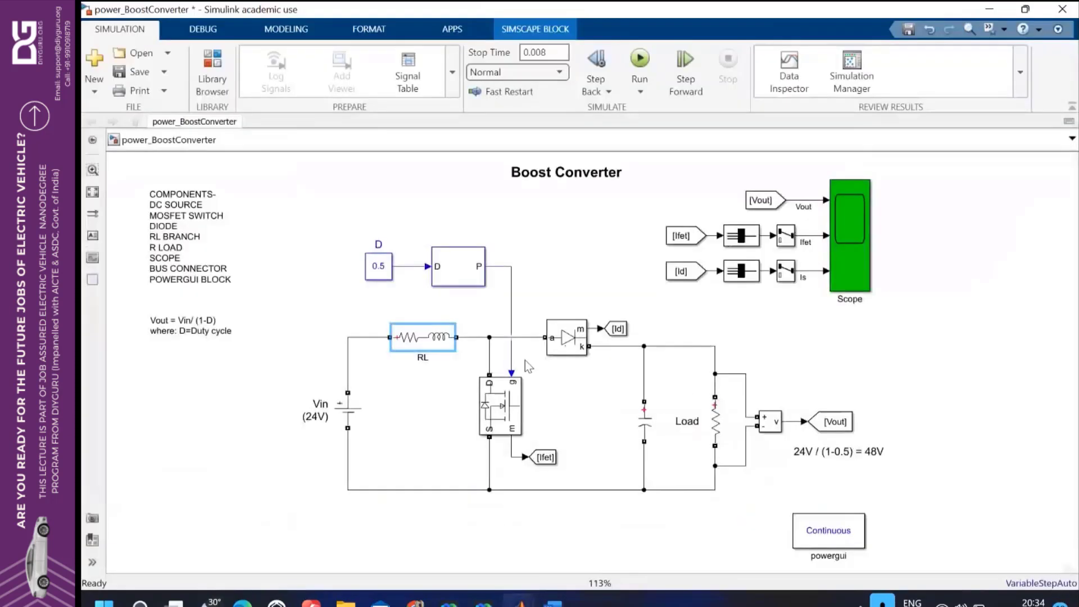
{"action": "left_click", "coordinate": [435, 341]}
{"action": "double_click", "coordinate": [434, 341]}
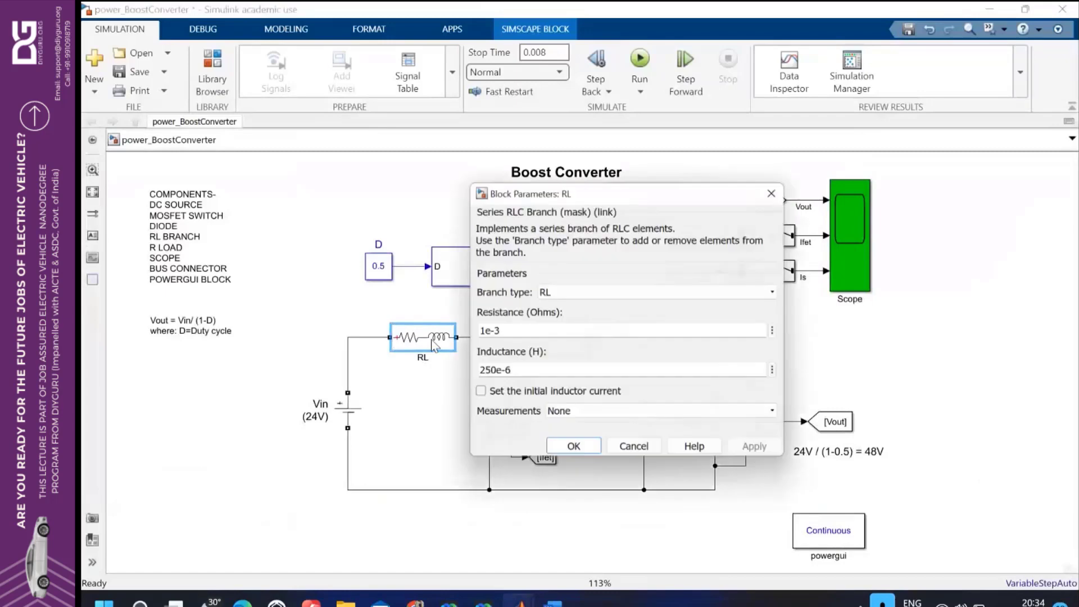
{"action": "left_click", "coordinate": [574, 454]}
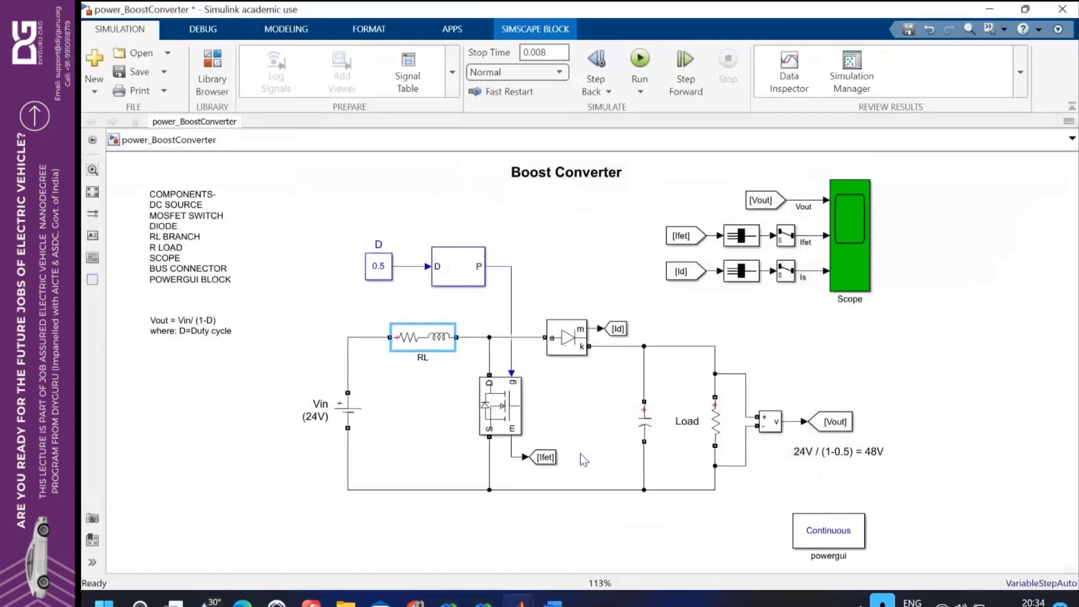
- Check the output capacitor's capacitance and the Load branch's resistance in their block parameters
{"action": "left_click", "coordinate": [651, 430]}
{"action": "double_click", "coordinate": [651, 432]}
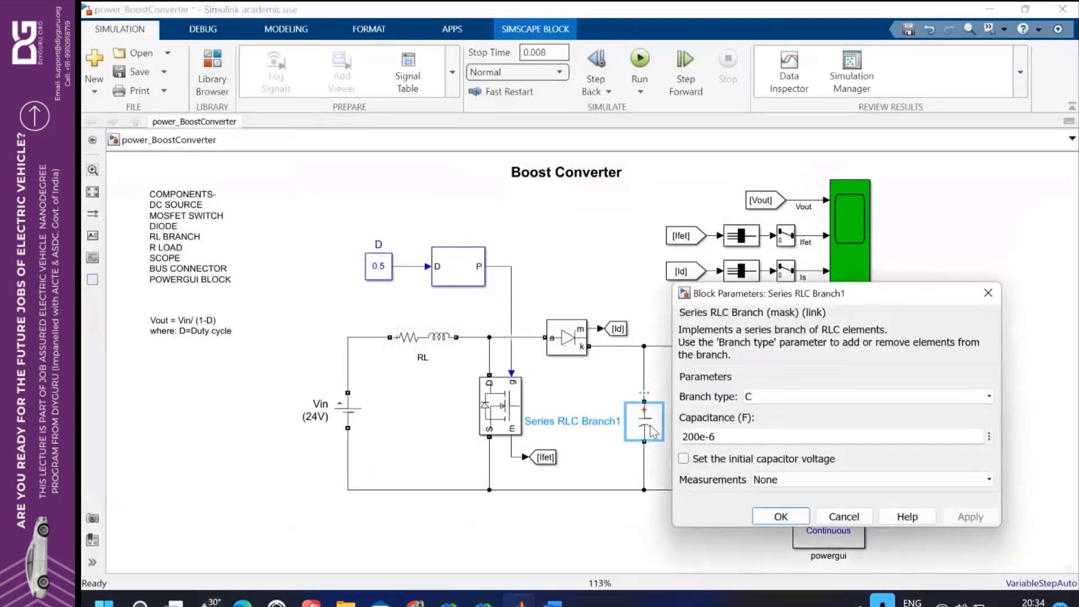
{"action": "left_click", "coordinate": [778, 517]}
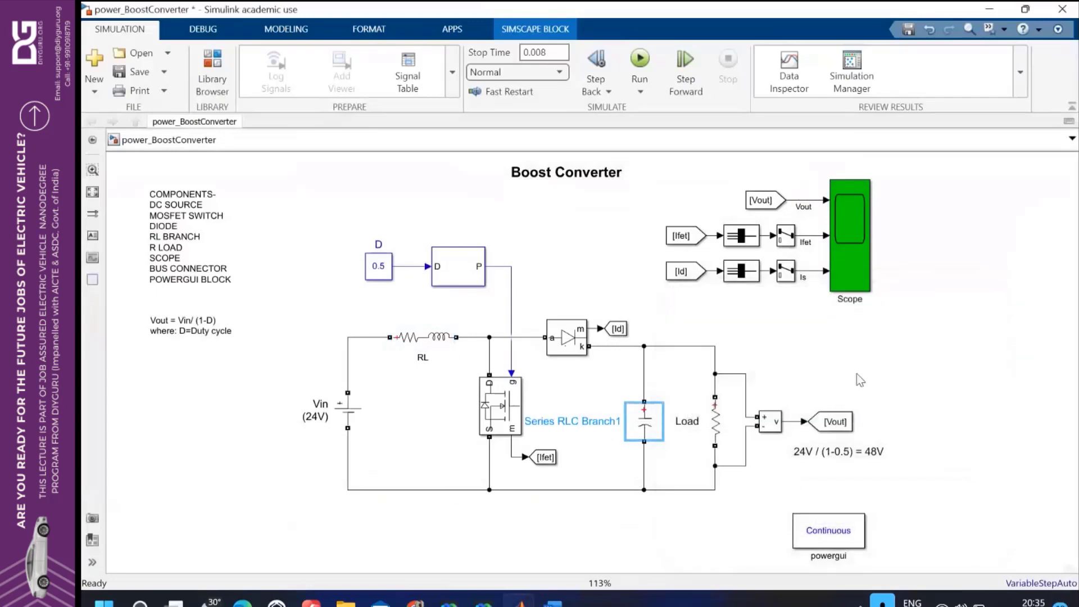
{"action": "left_click", "coordinate": [857, 374]}
{"action": "left_click", "coordinate": [716, 427]}
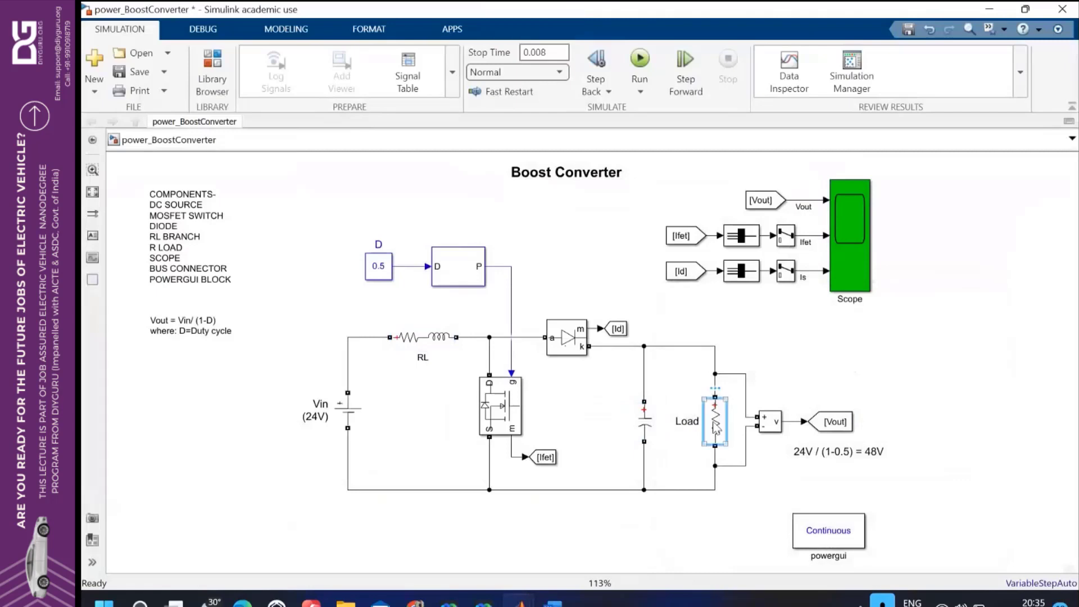
{"action": "double_click", "coordinate": [715, 428]}
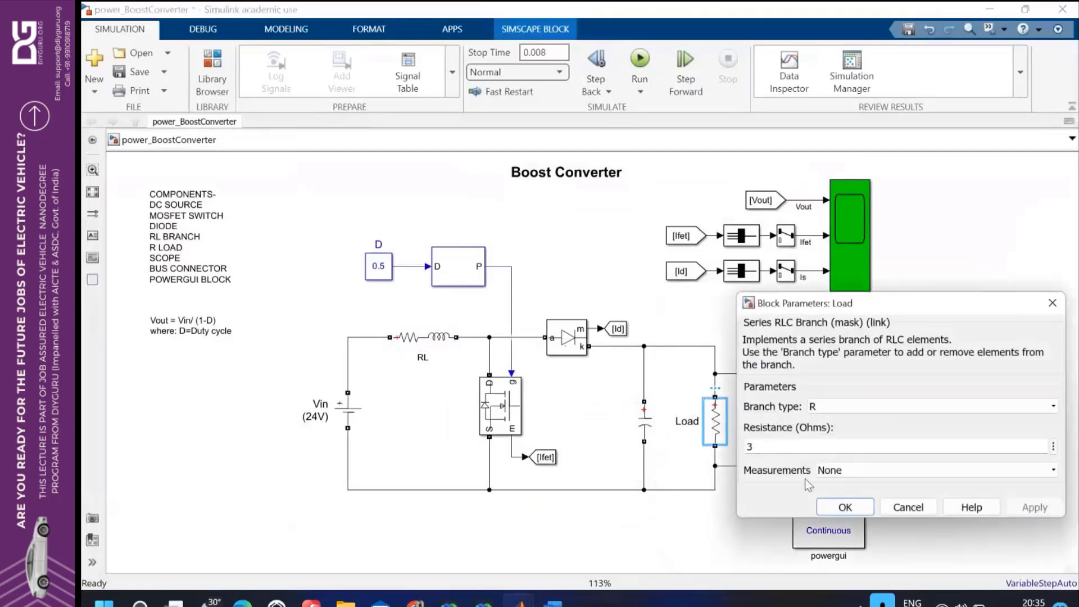
{"action": "left_click", "coordinate": [836, 504]}
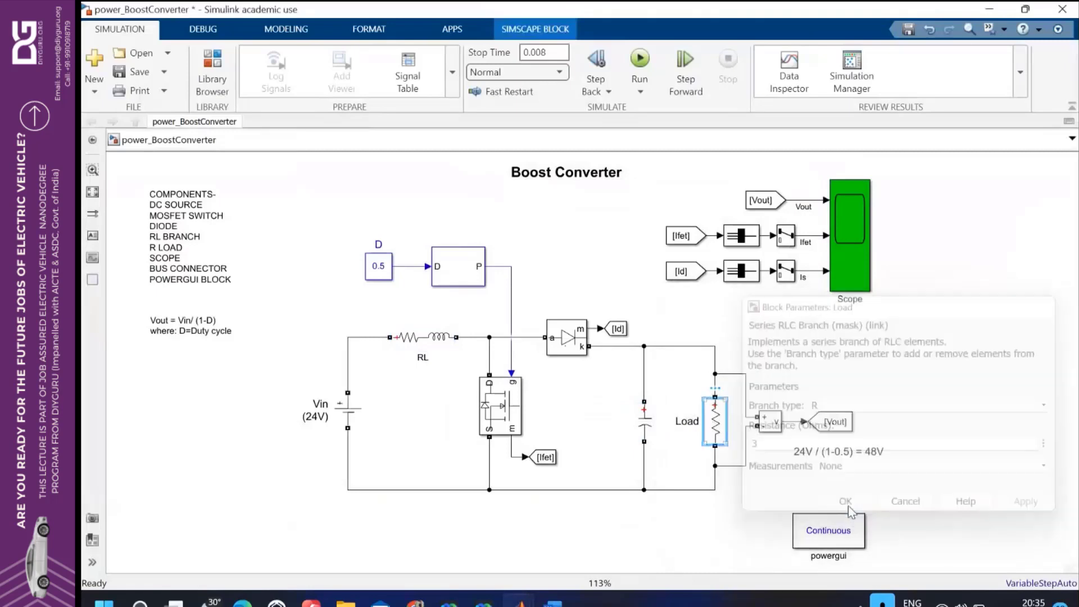
- Run the boost converter simulation and scale the scope axes to fit the Vout, Ifet and Is waveforms
{"action": "left_click", "coordinate": [892, 328]}
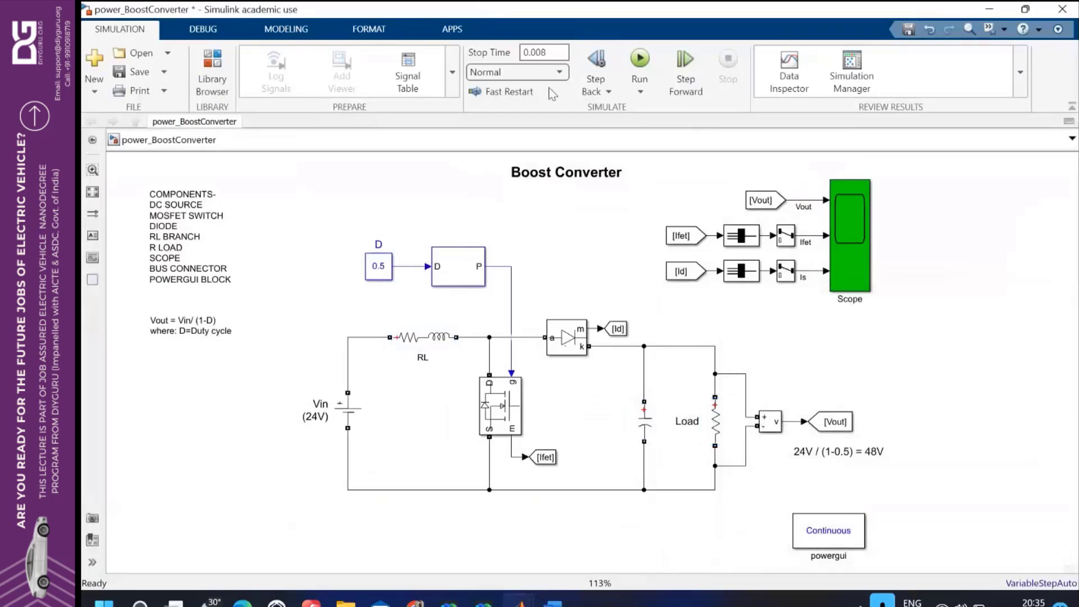
{"action": "left_click", "coordinate": [638, 60]}
{"action": "left_click", "coordinate": [641, 62]}
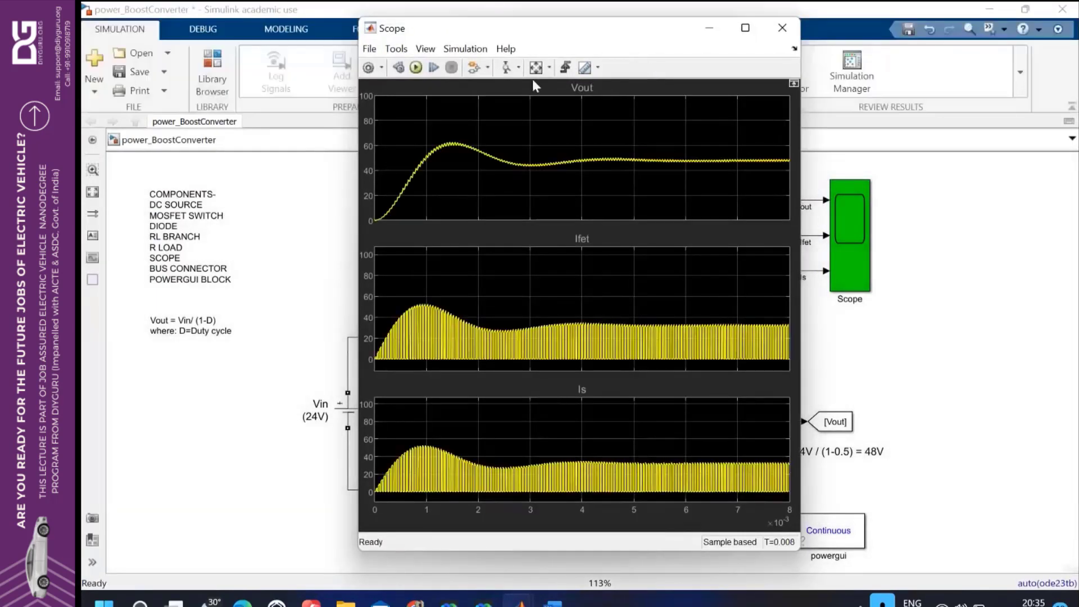
{"action": "left_click", "coordinate": [535, 68]}
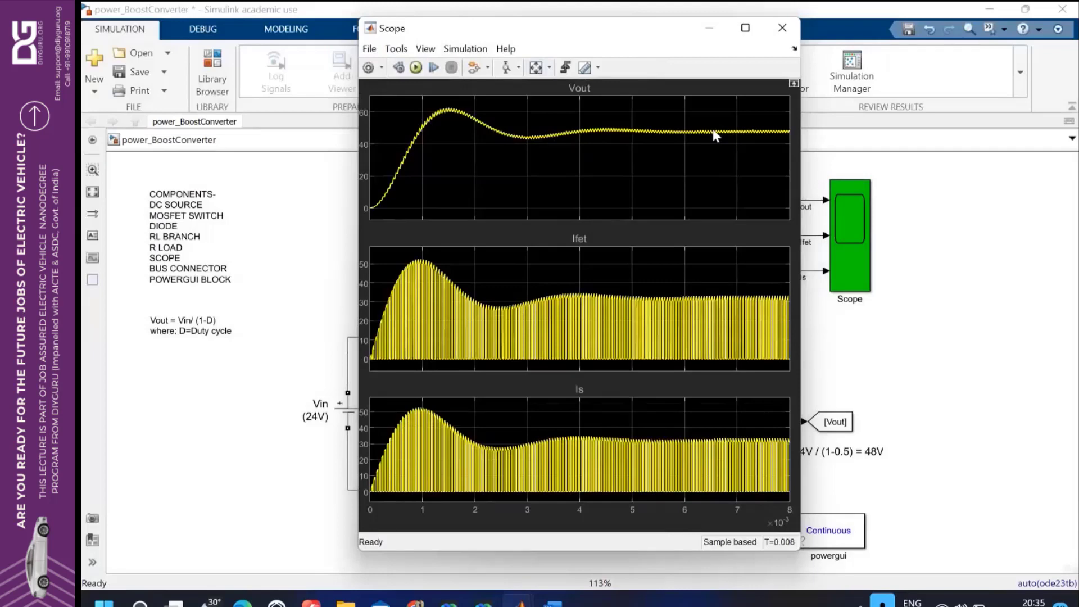
- Examine the Vout signal statistics in the boost converter's scope, and close the measurement panels and the scope
{"action": "left_click", "coordinate": [599, 68]}
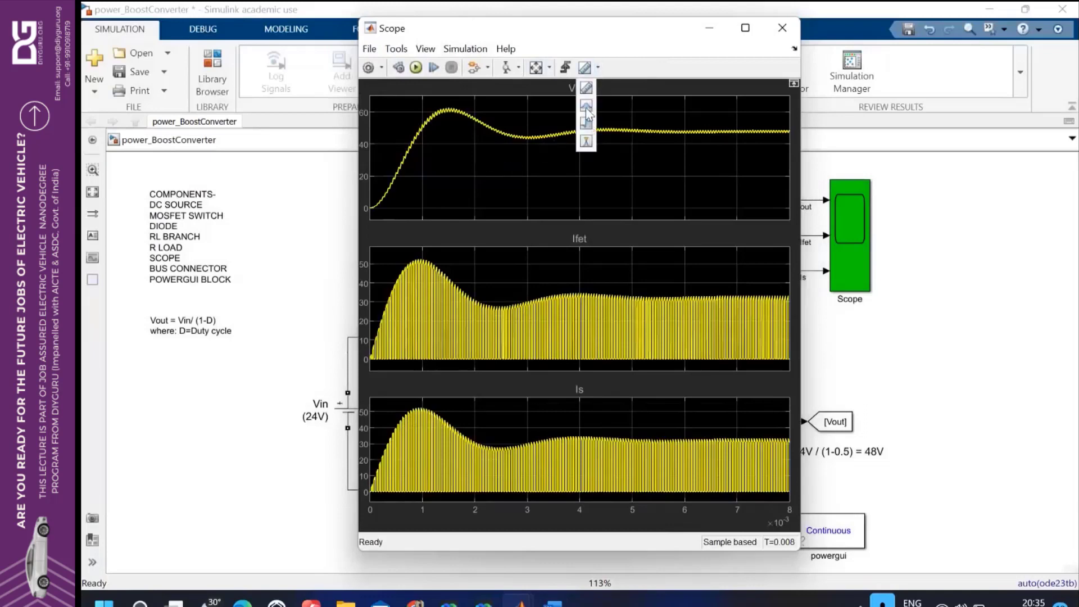
{"action": "left_click", "coordinate": [587, 114]}
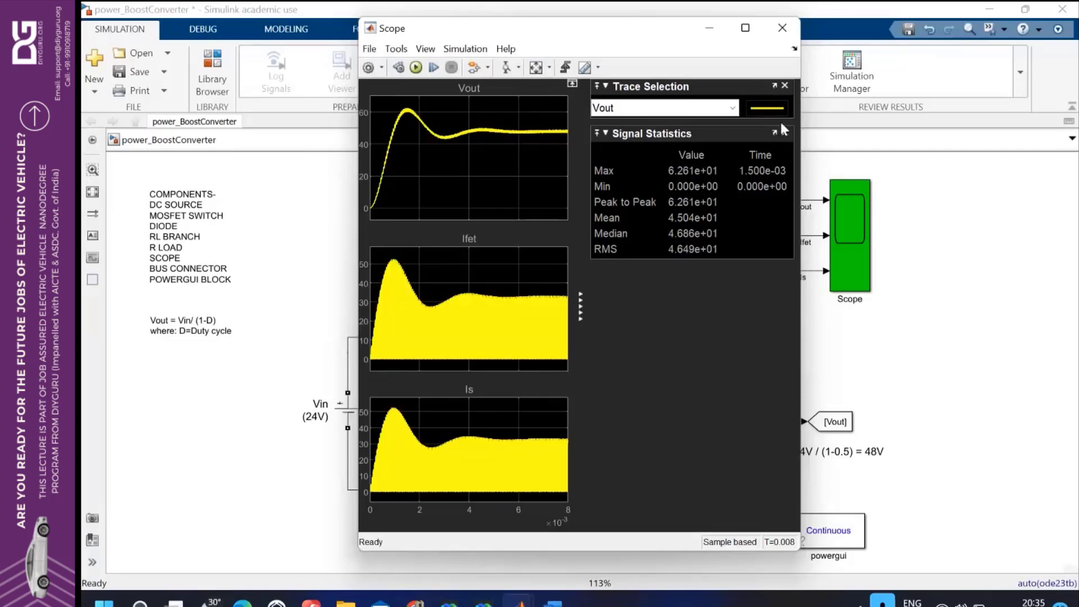
{"action": "left_click", "coordinate": [785, 86]}
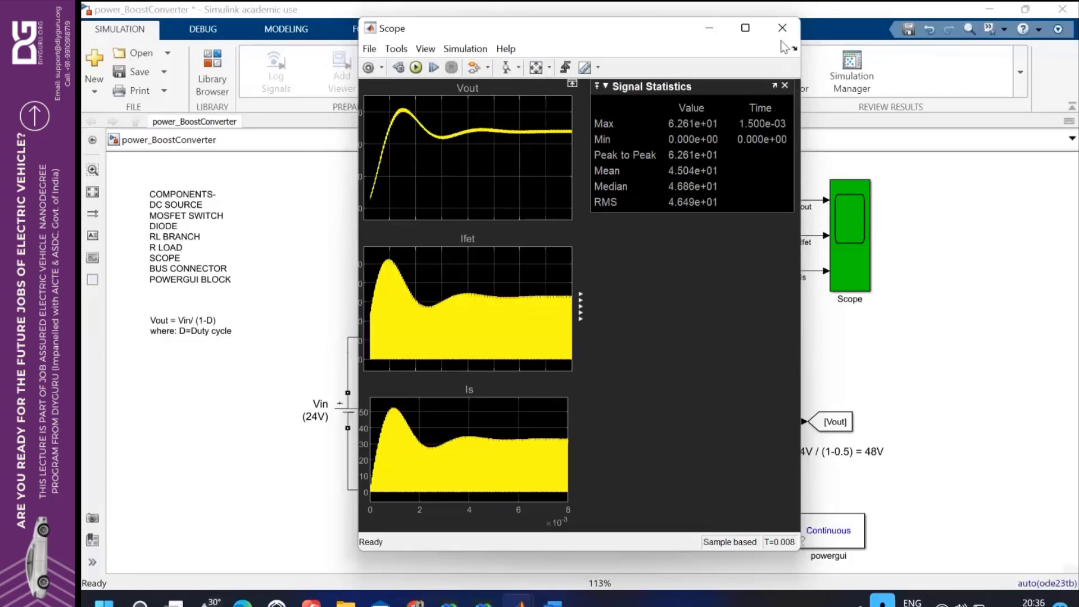
{"action": "left_click", "coordinate": [786, 85]}
{"action": "left_click", "coordinate": [782, 27]}
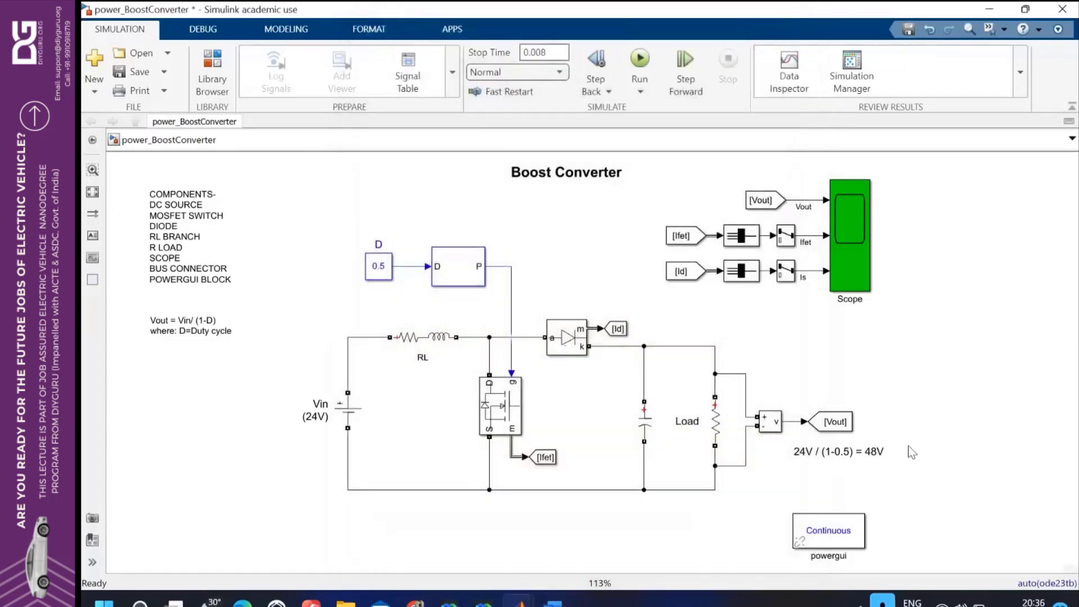
- Compare the boost converter circuit with the power_BuckConverter model's circuit and Vout formula, and return to the power_BoostConverter model
{"action": "left_click", "coordinate": [775, 429]}
{"action": "left_click", "coordinate": [382, 277]}
{"action": "mouse_move", "coordinate": [520, 602]}
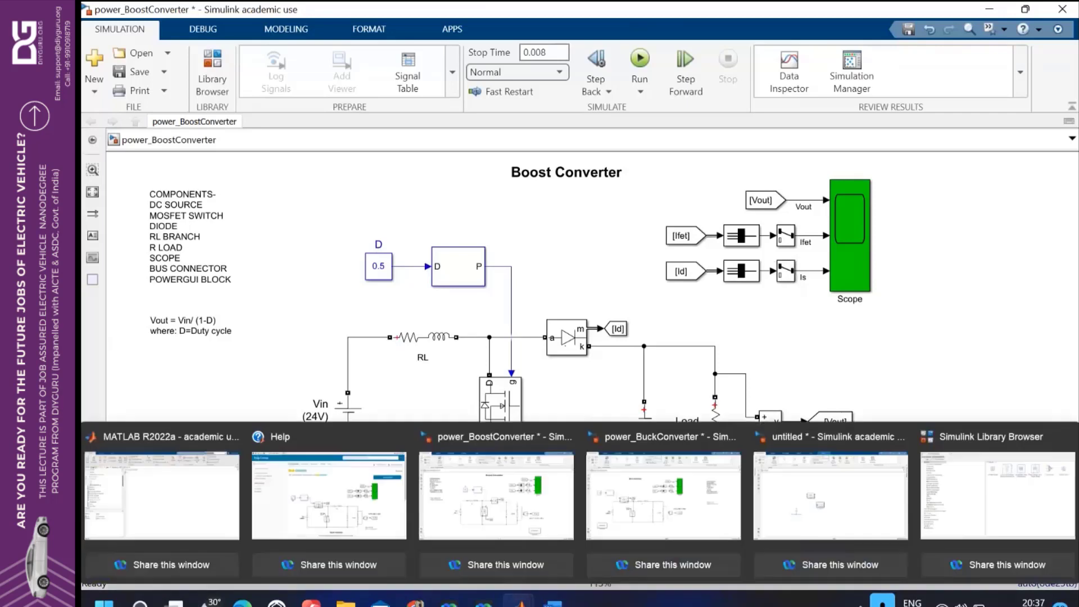
{"action": "left_click", "coordinate": [649, 501]}
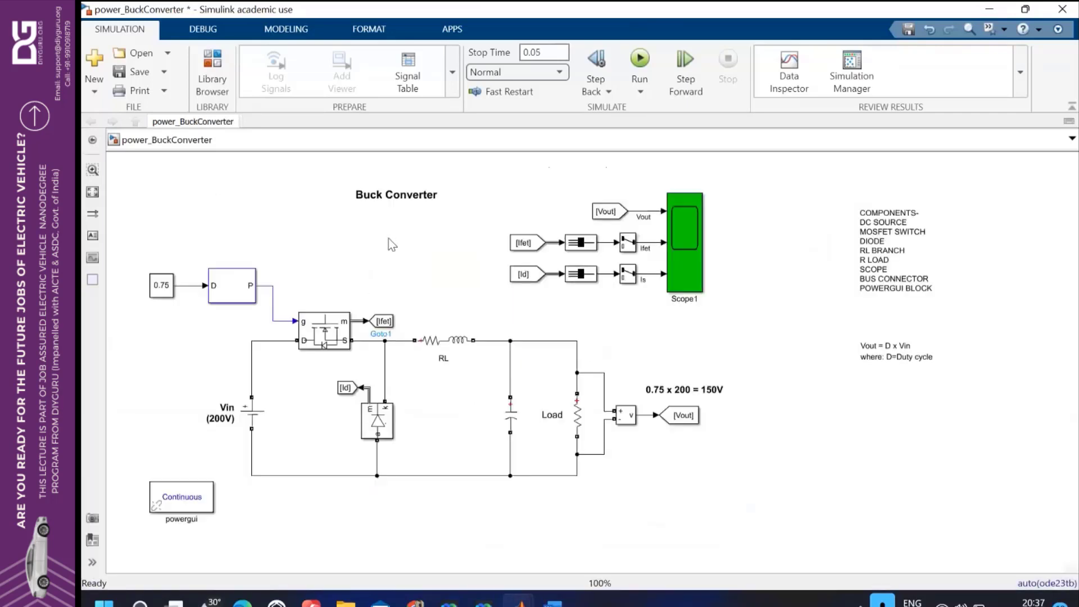
{"action": "left_click", "coordinate": [917, 361]}
{"action": "left_click", "coordinate": [645, 488]}
{"action": "mouse_move", "coordinate": [521, 601]}
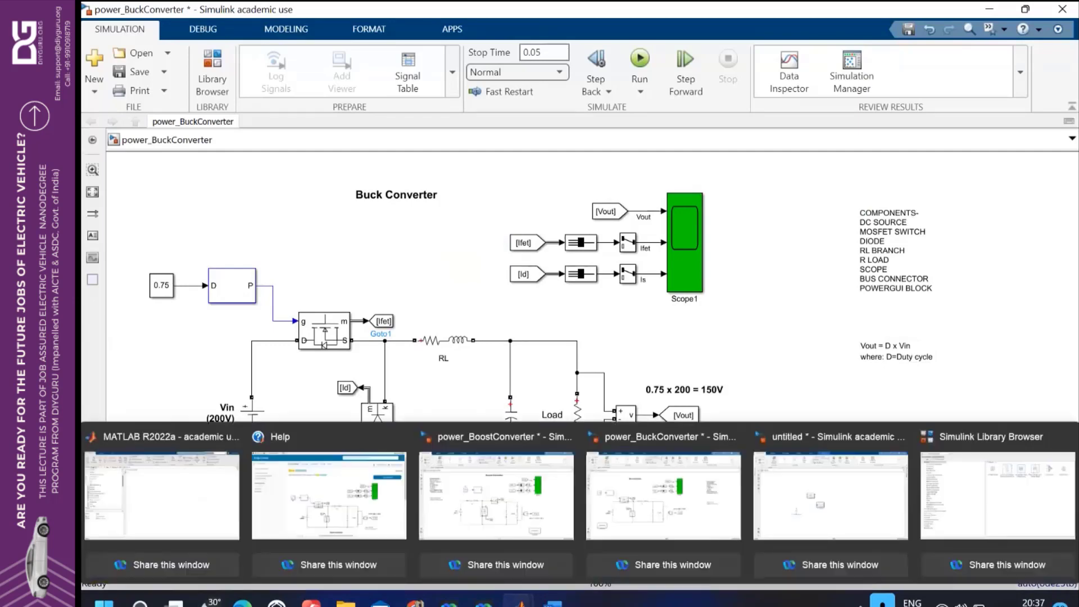
{"action": "left_click", "coordinate": [467, 539]}
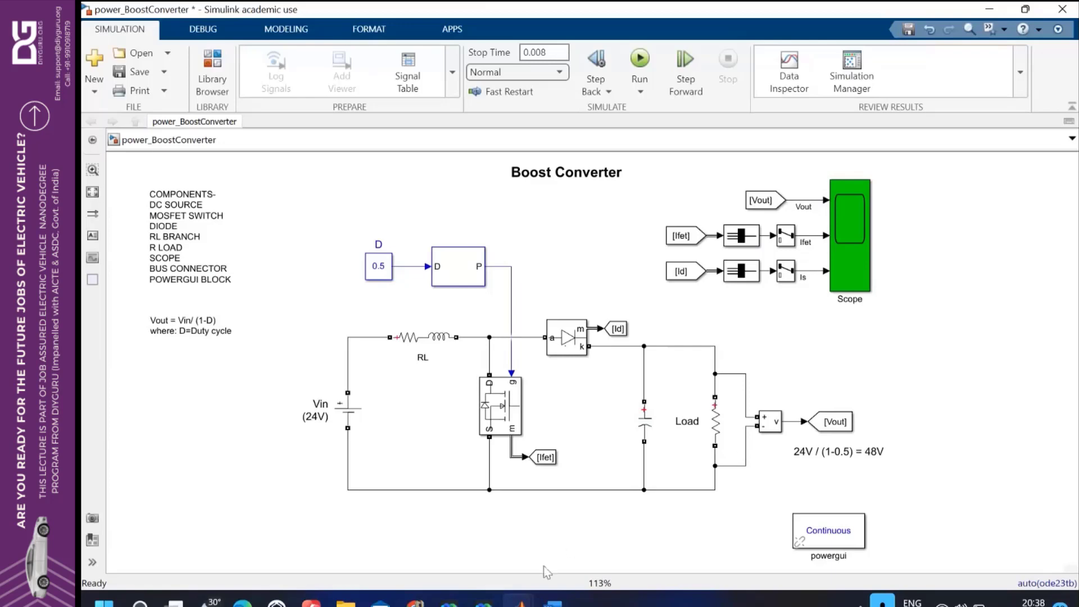
{"action": "mouse_move", "coordinate": [520, 603]}
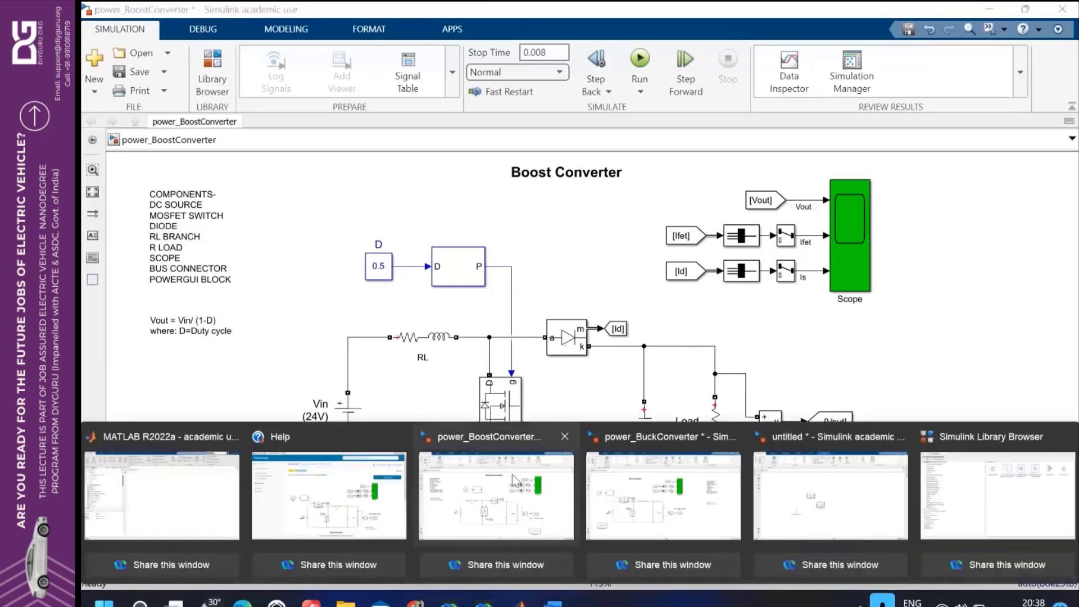
{"action": "left_click", "coordinate": [512, 480]}
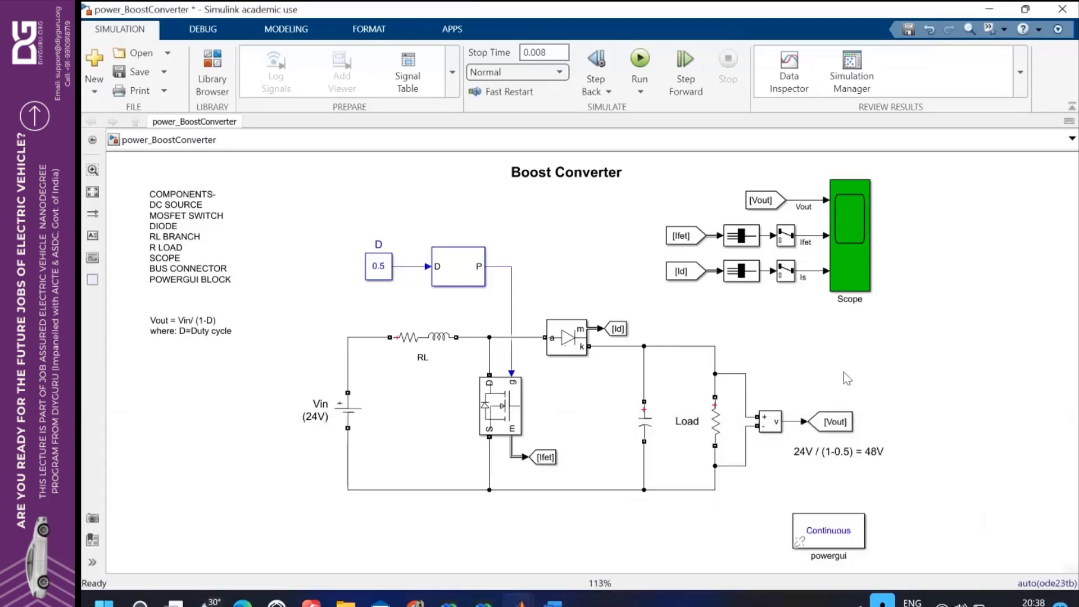